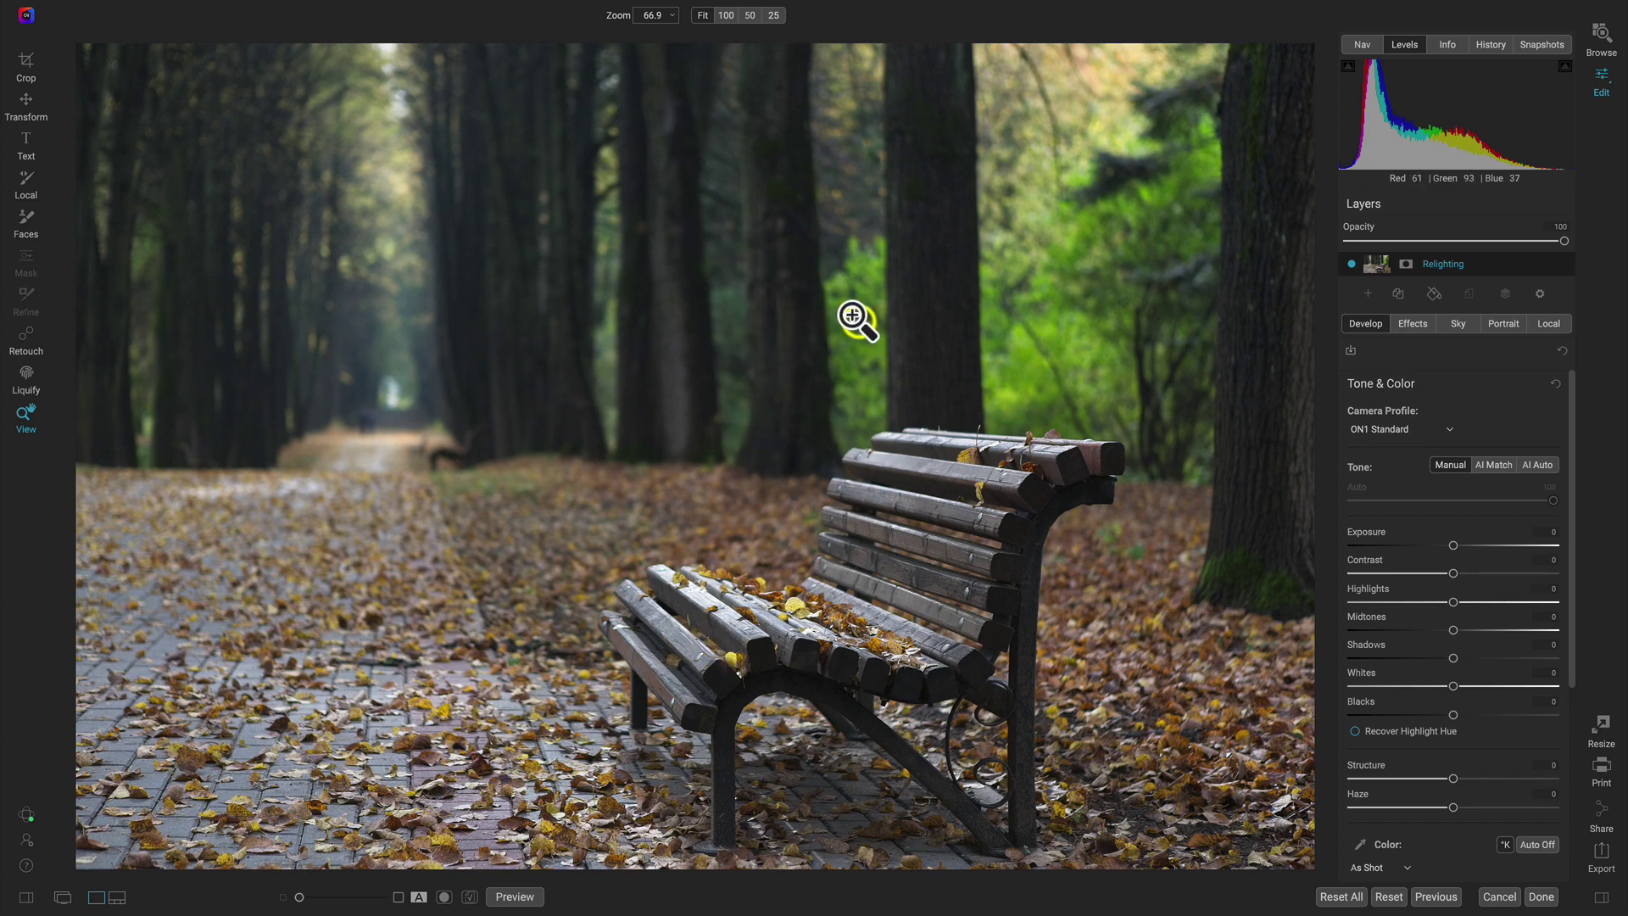
# - Apply AI Auto tone to the Relighting layer (Highlights -15, Midtones 19, Shadows 17)
pyautogui.click(1377, 328)
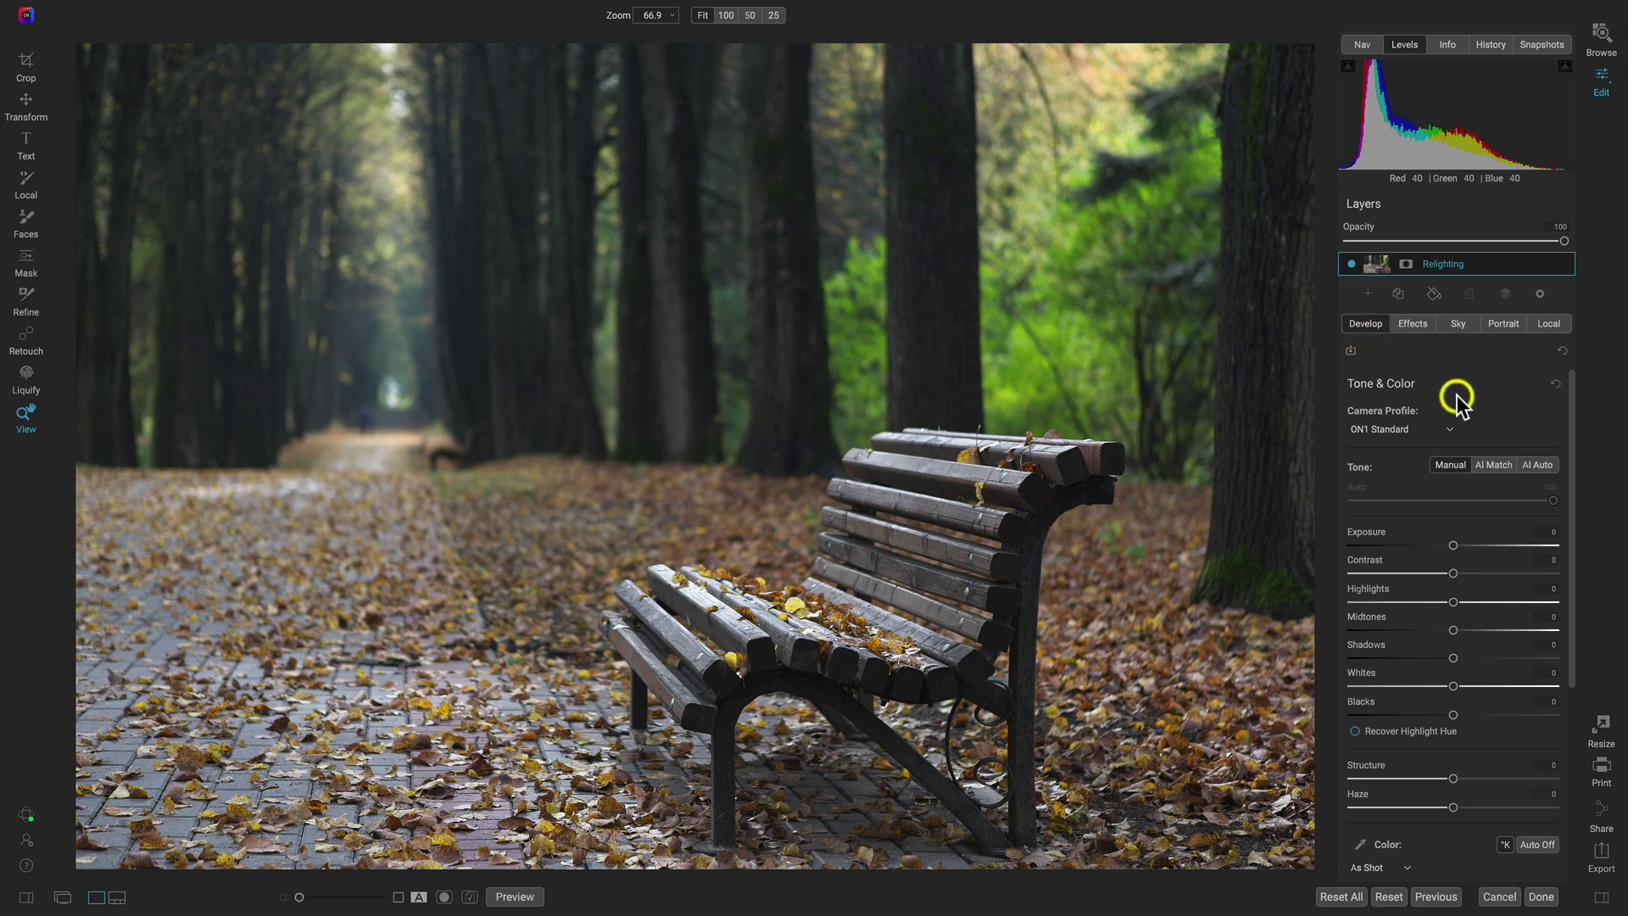
pyautogui.click(1532, 465)
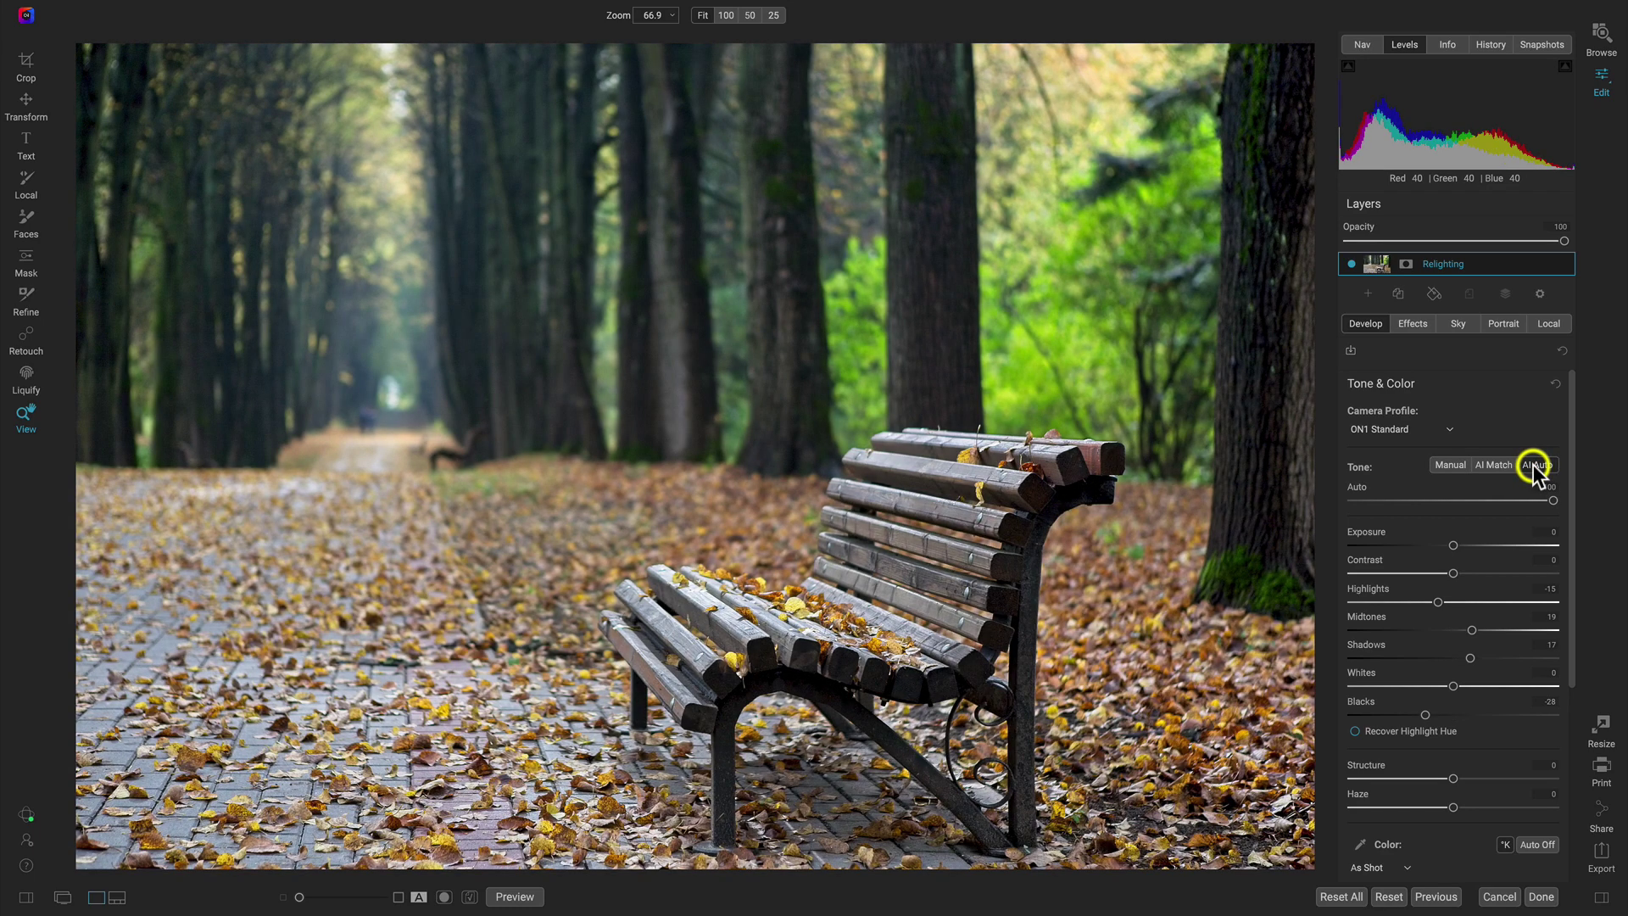
pyautogui.hotkey('ctrl', 'p')
pyautogui.hotkey('ctrl', 'p')
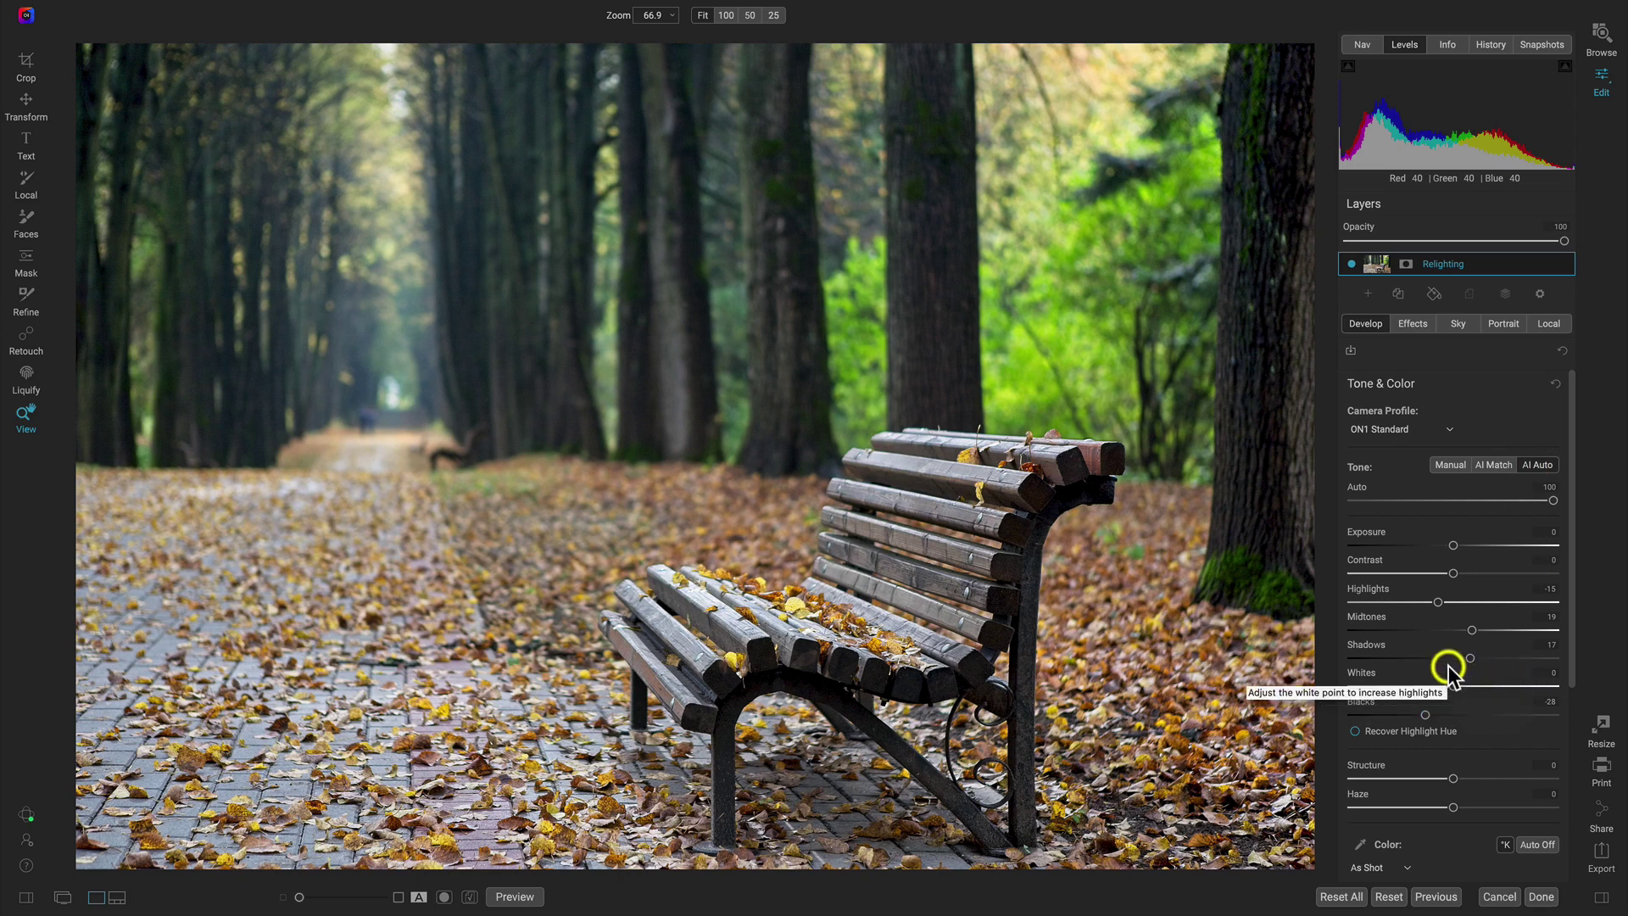
# - Check shadow clipping, reset Blacks to 0 and raise Contrast to 38
pyautogui.press('j')
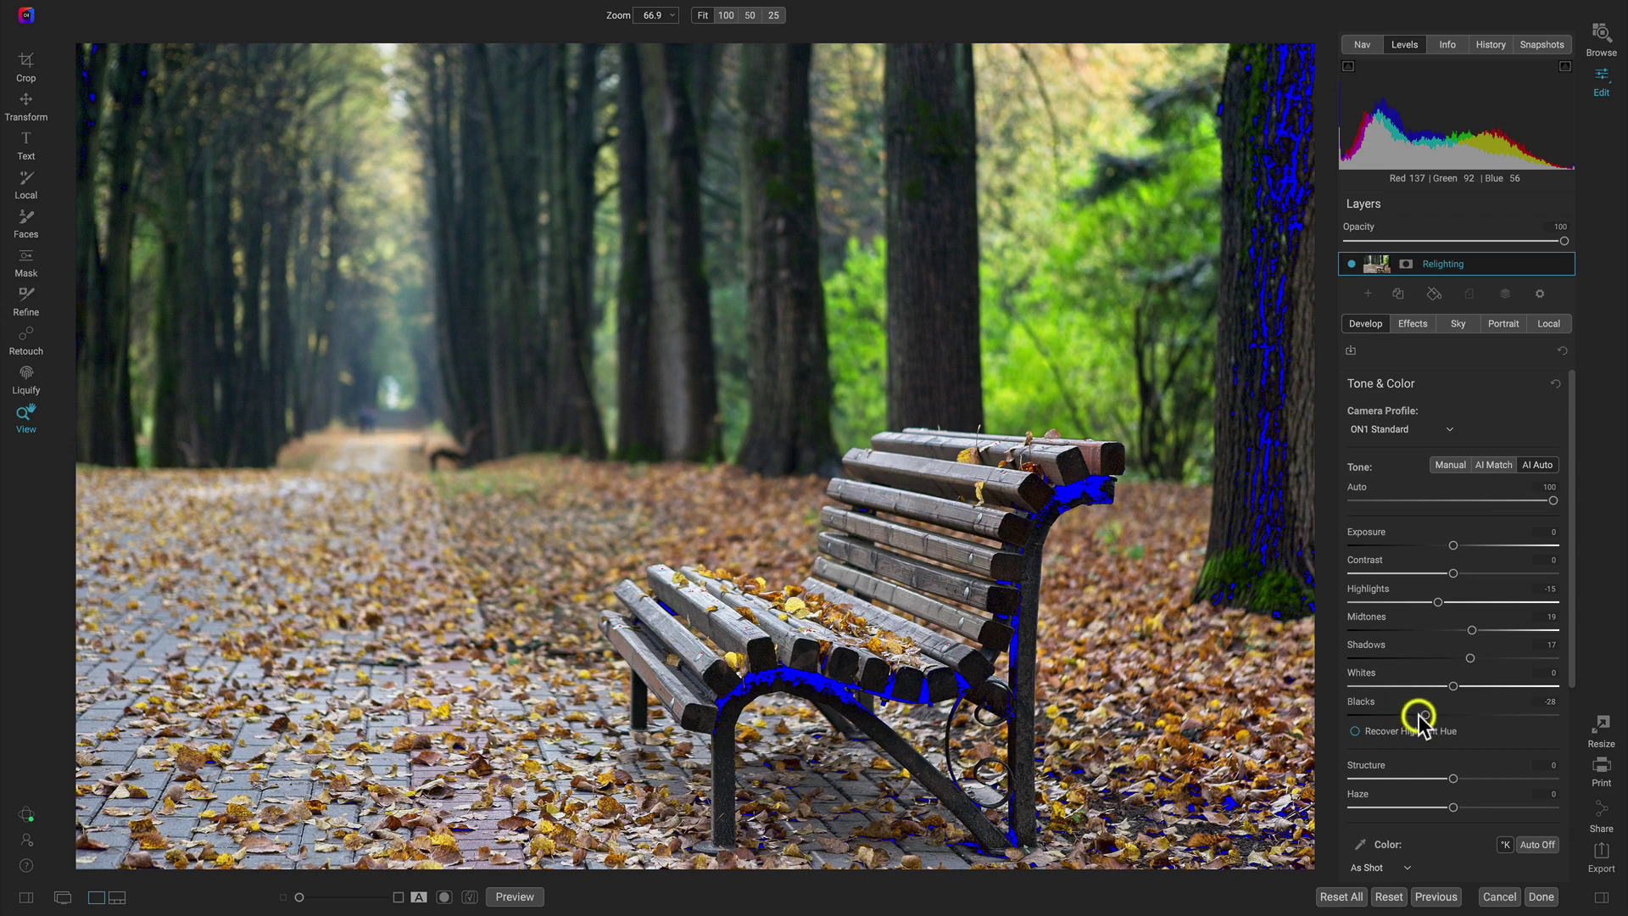
pyautogui.moveTo(1425, 716); pyautogui.dragTo(1446, 716)
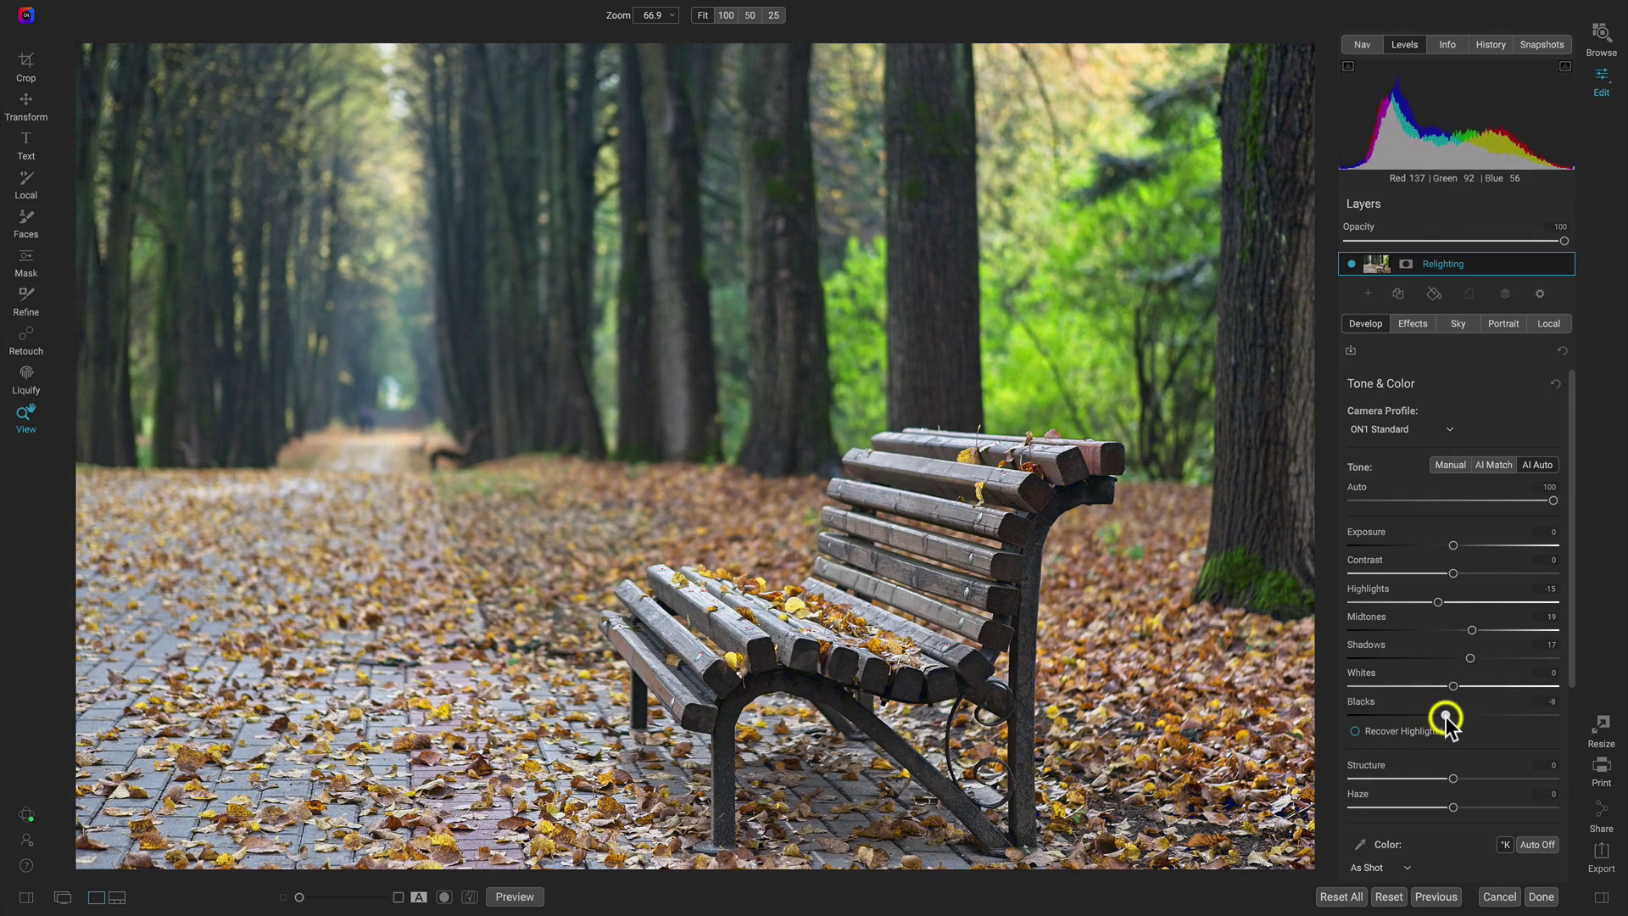
pyautogui.doubleClick(1368, 702)
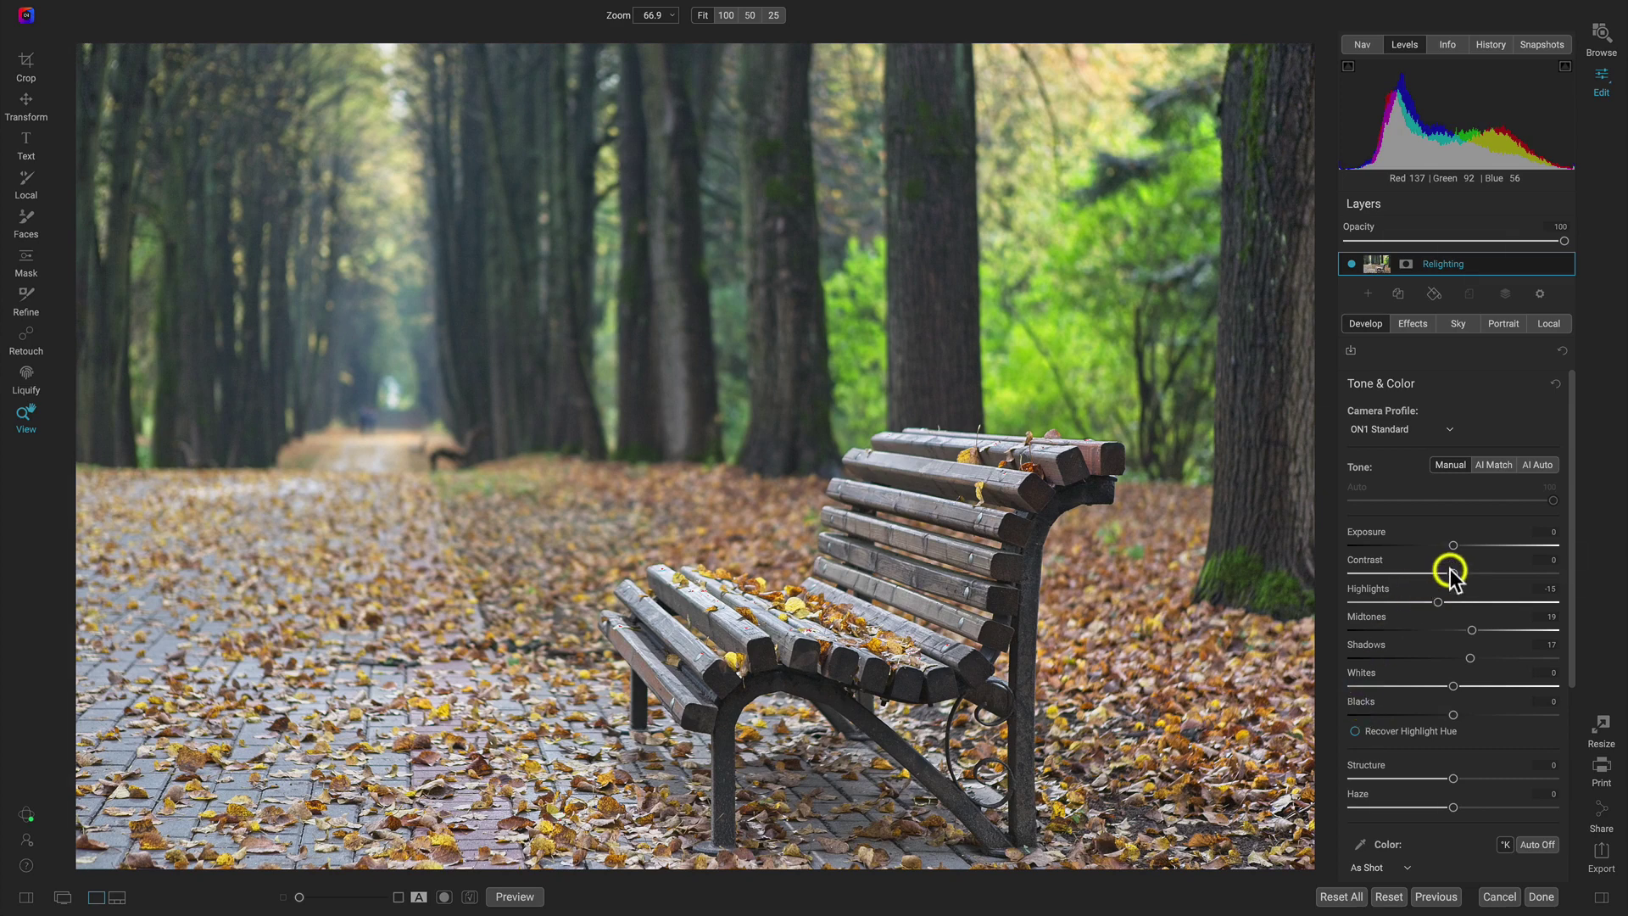
pyautogui.moveTo(1450, 573); pyautogui.dragTo(1493, 577)
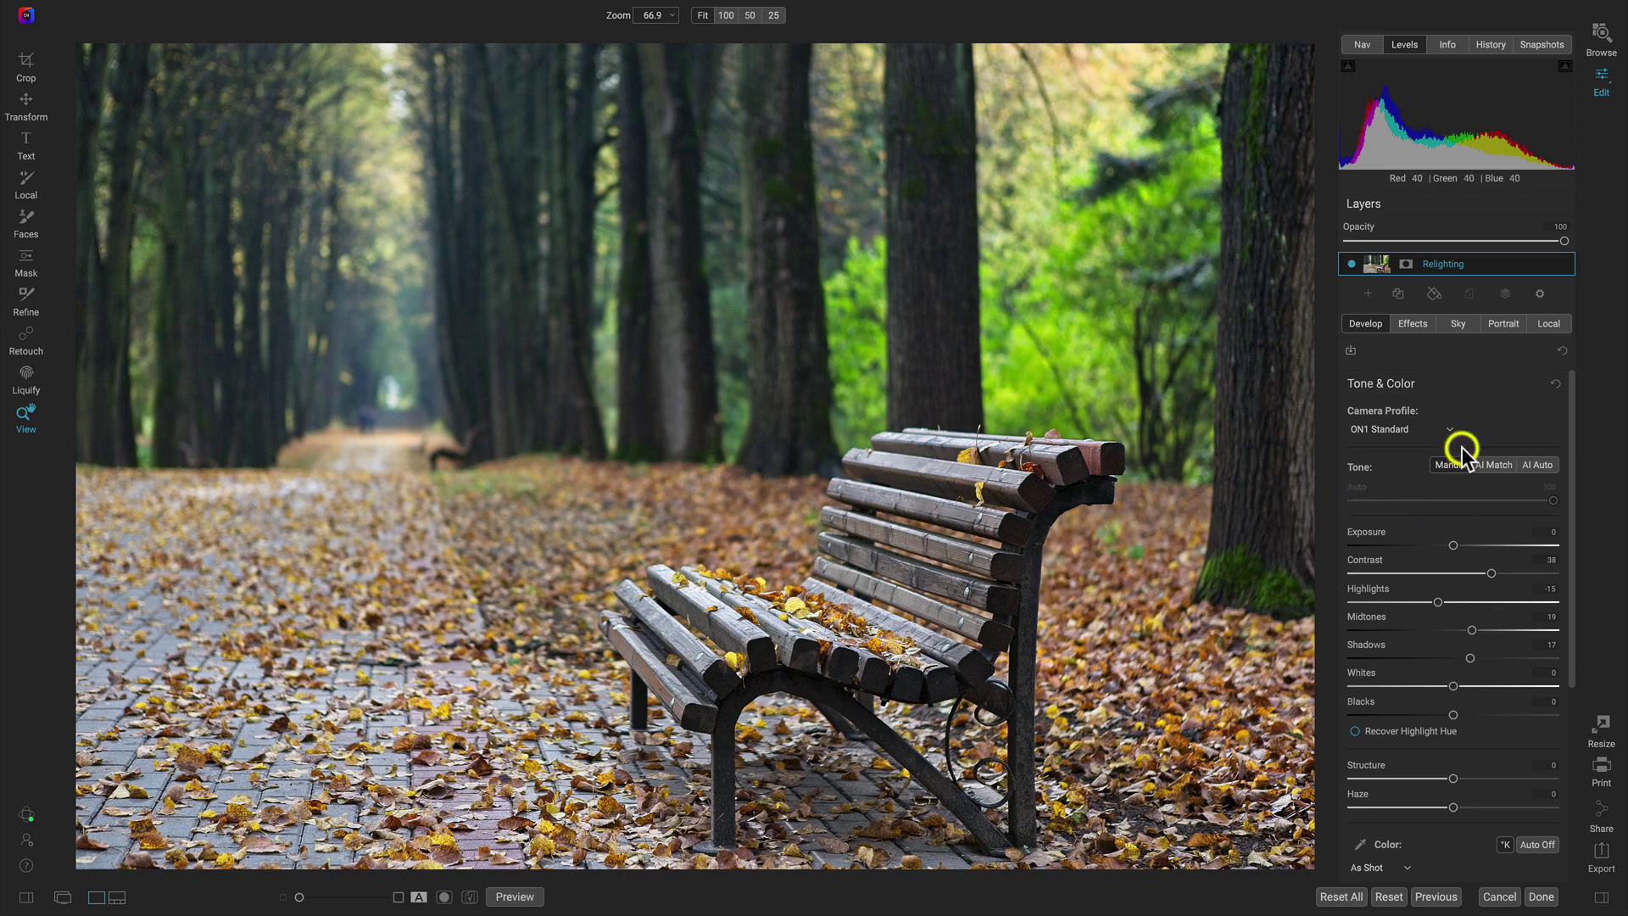
# - Add a new local adjustment named Darken
pyautogui.click(1550, 323)
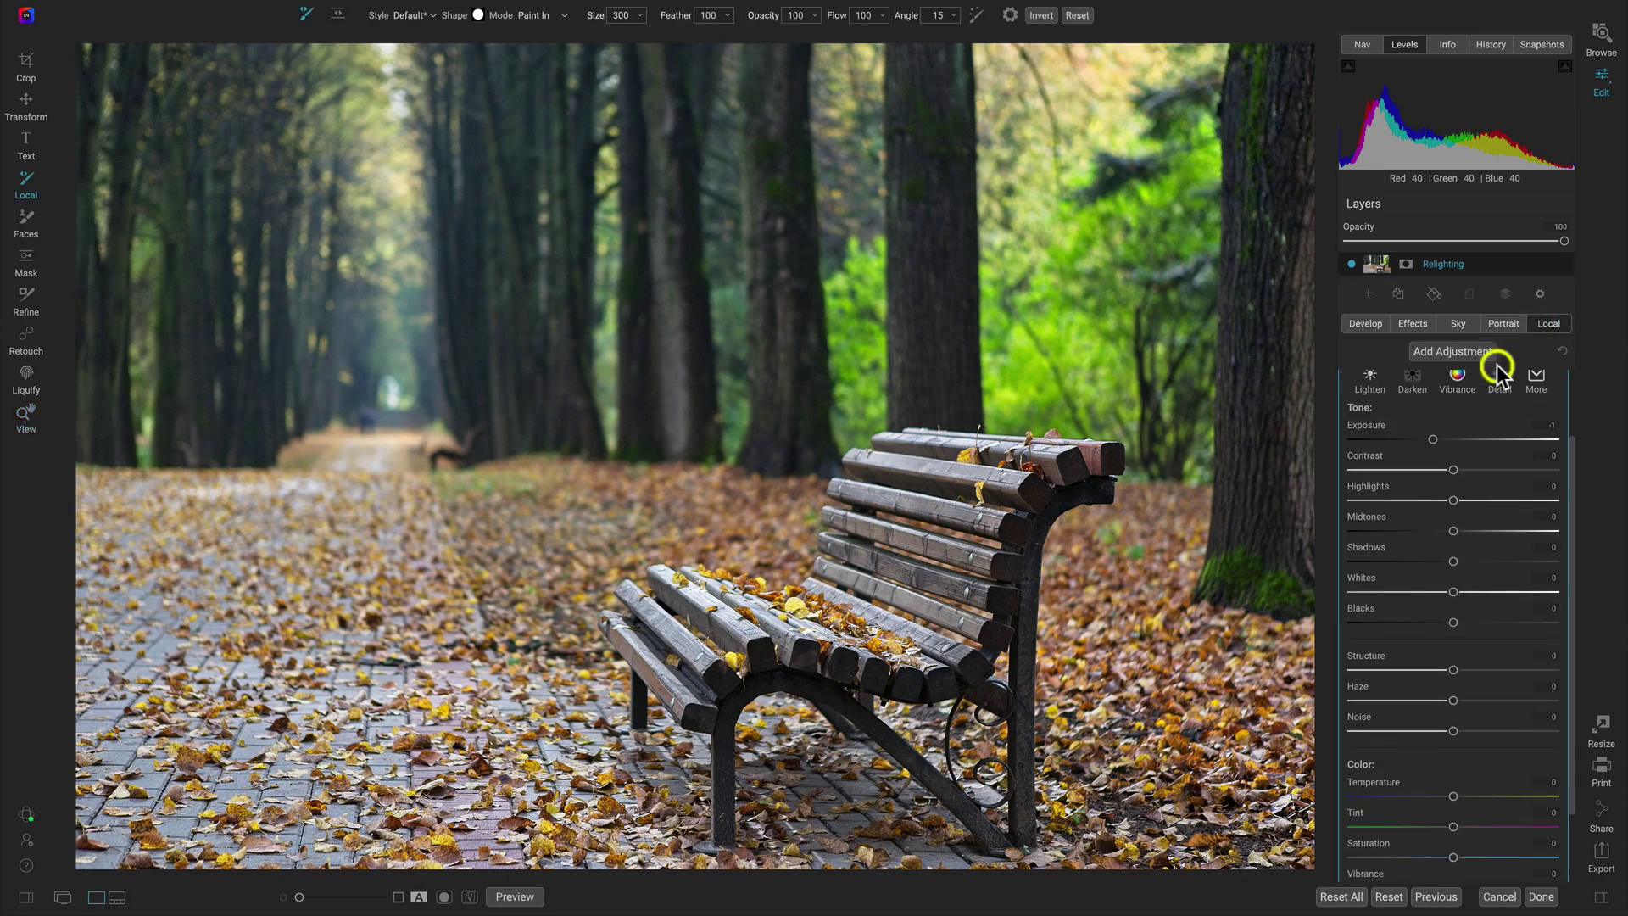
pyautogui.doubleClick(1433, 383)
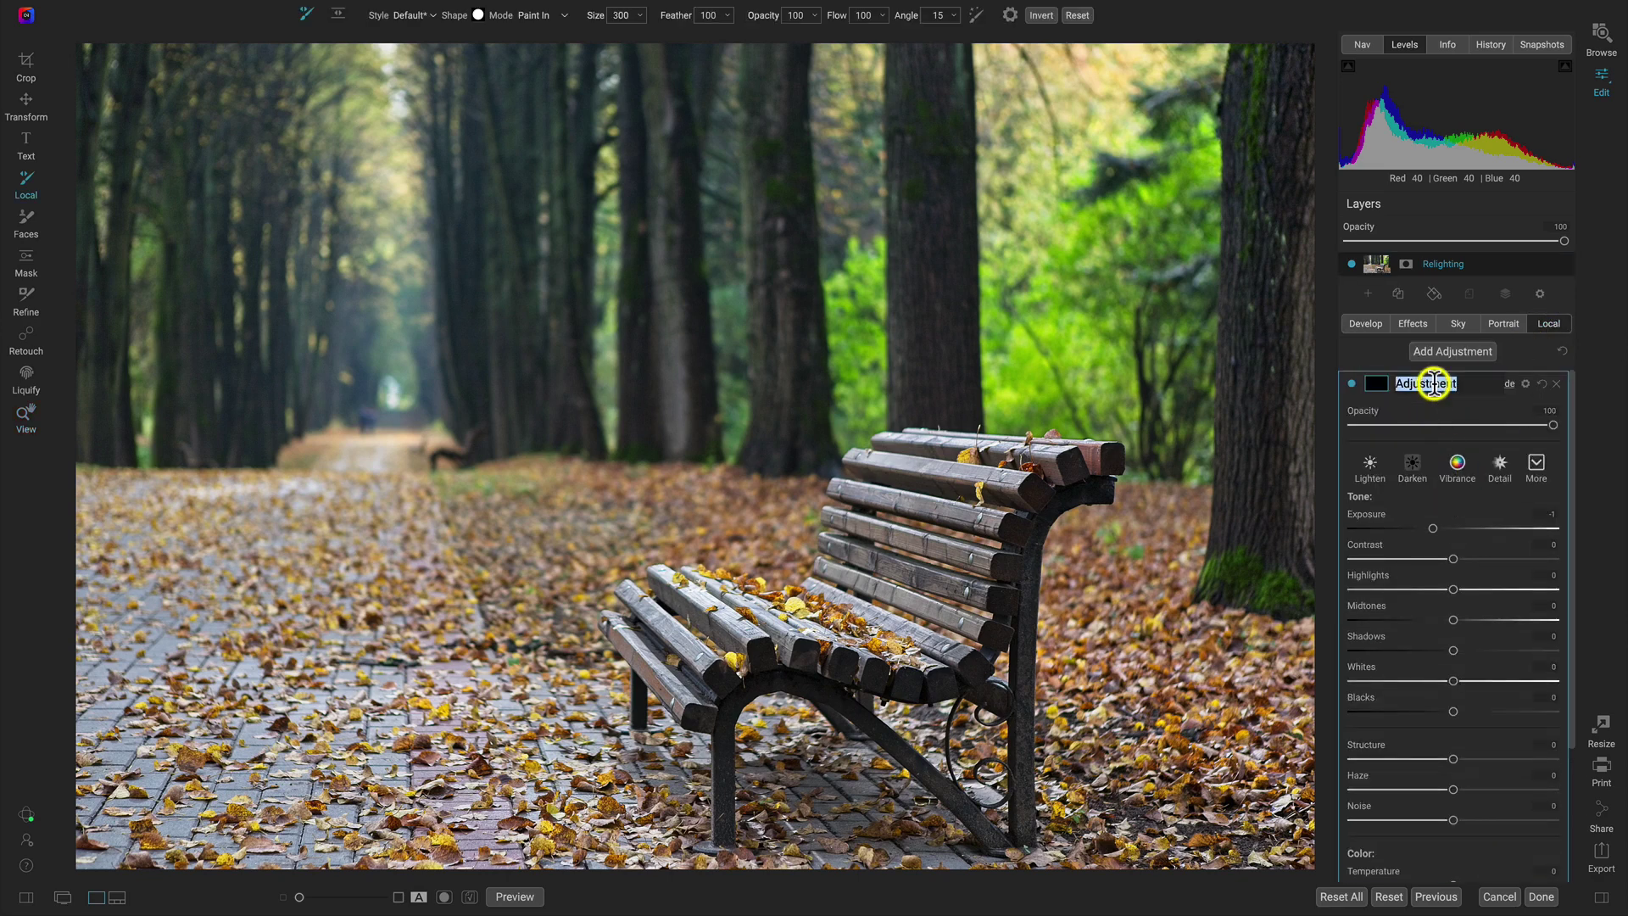
pyautogui.write('Darken')
pyautogui.press('Return')
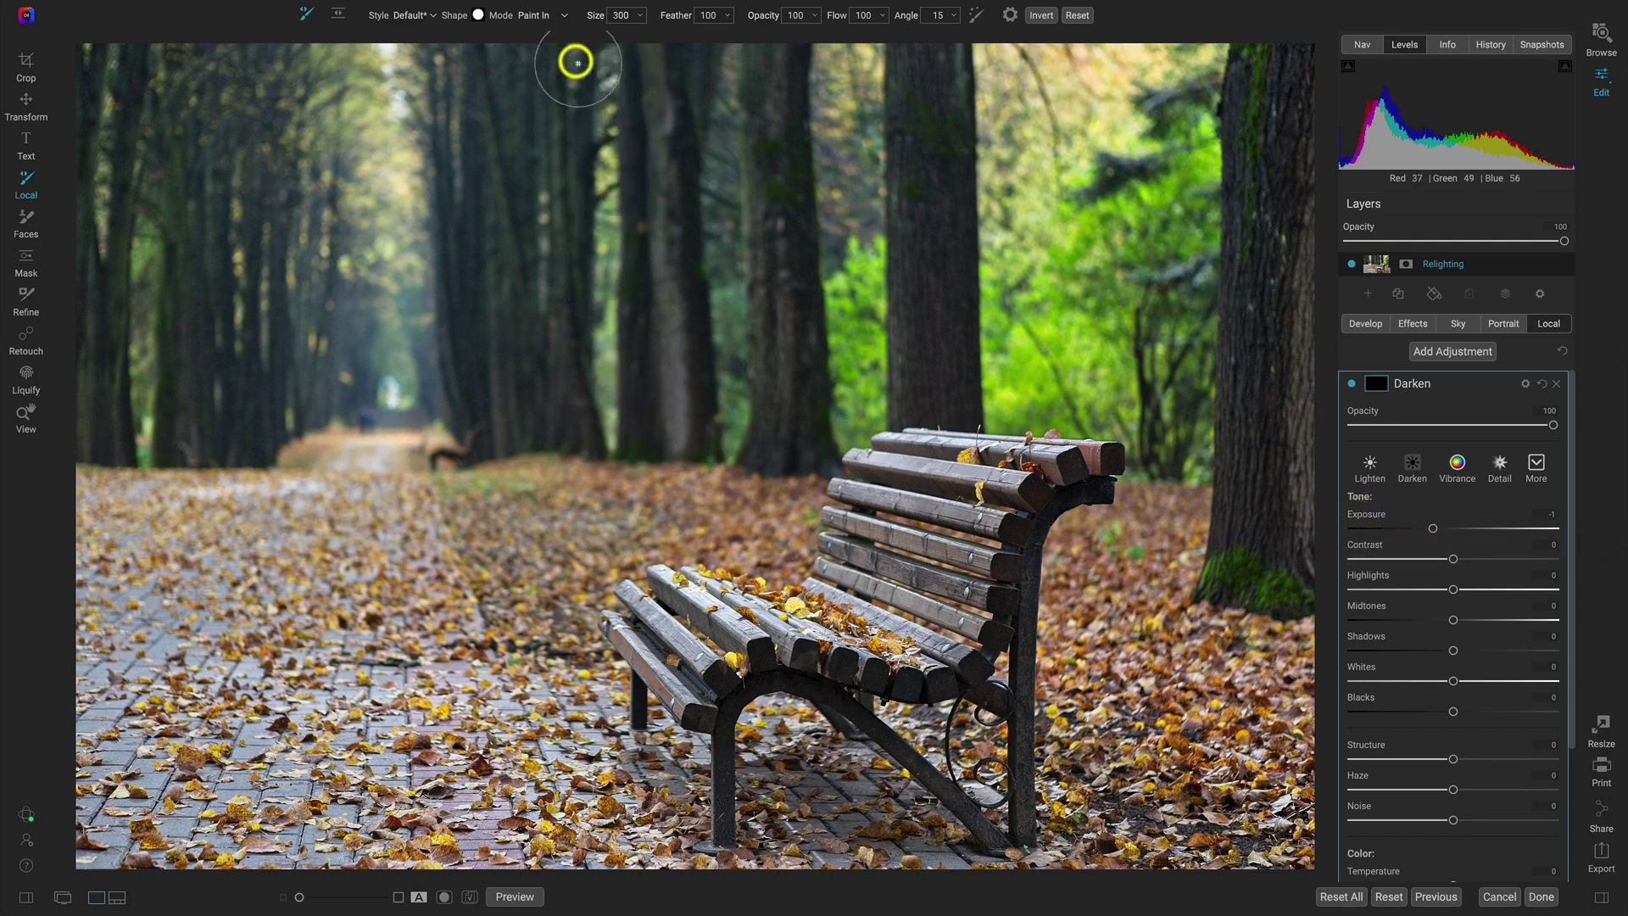
# - Set the Darken brush size to 600
pyautogui.scroll(12, 582, 48)
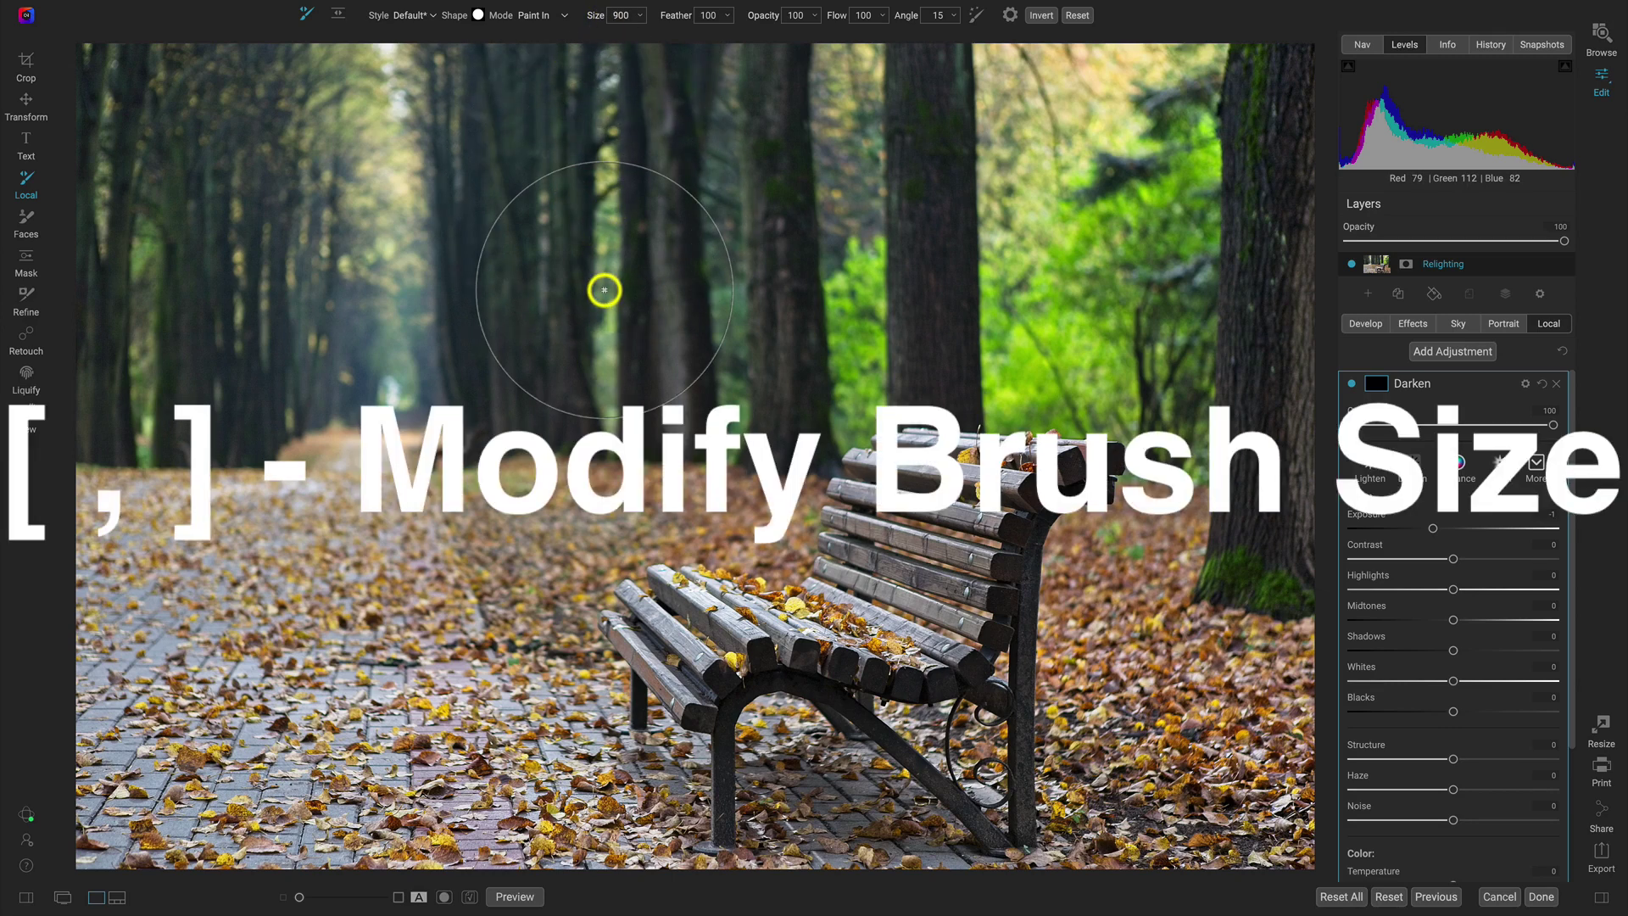
pyautogui.press('[')
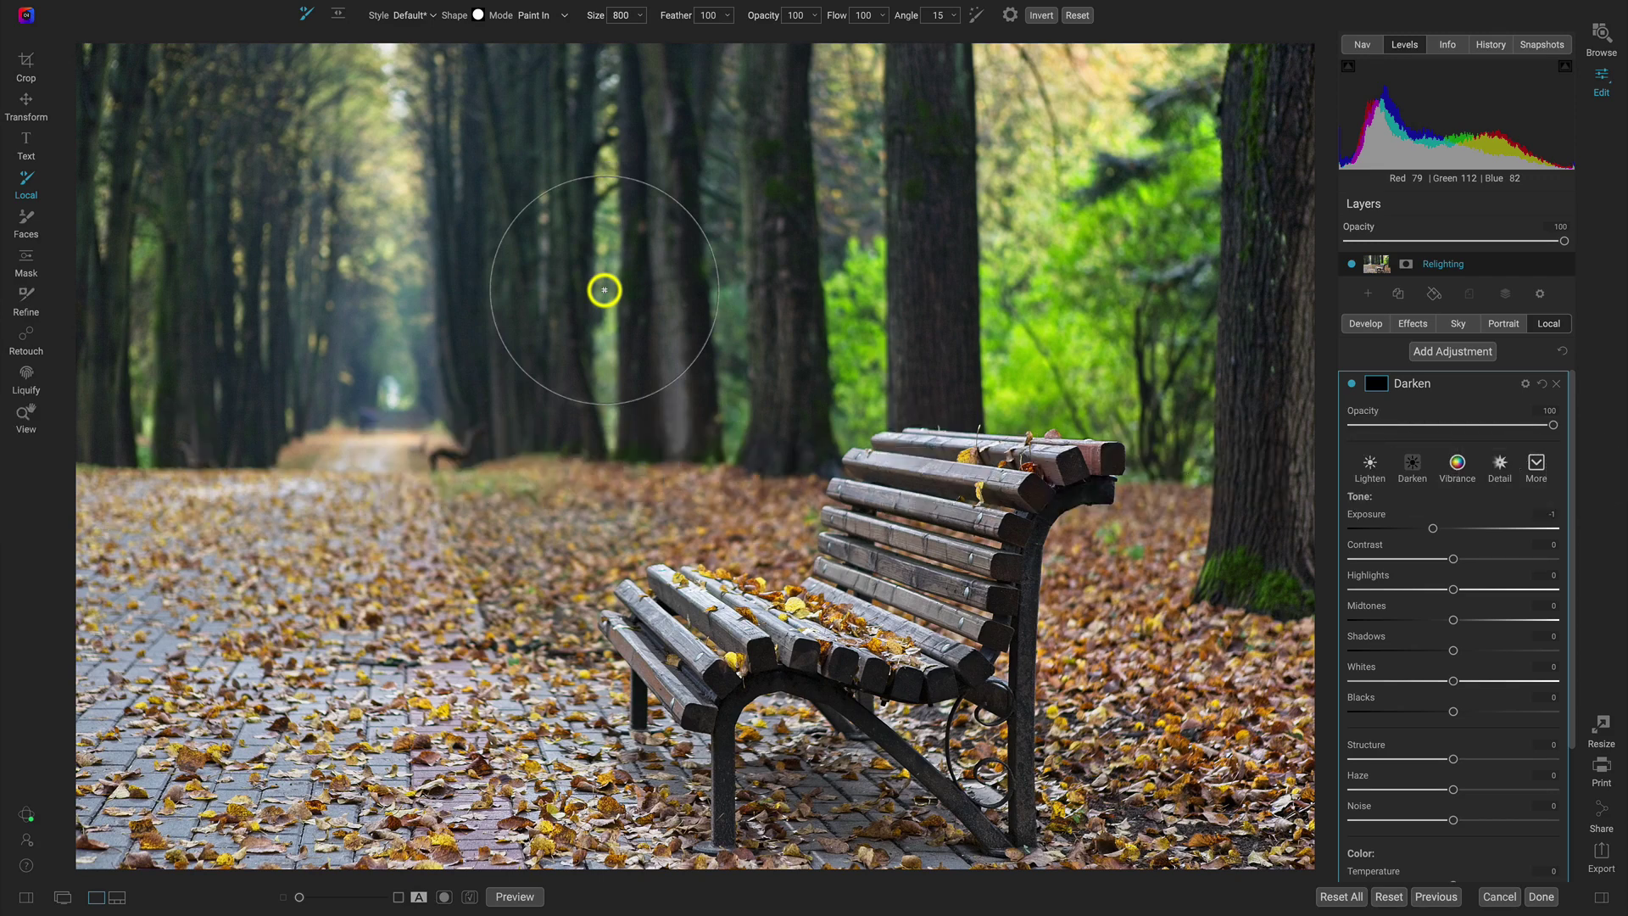
pyautogui.press(']')
pyautogui.press(']')
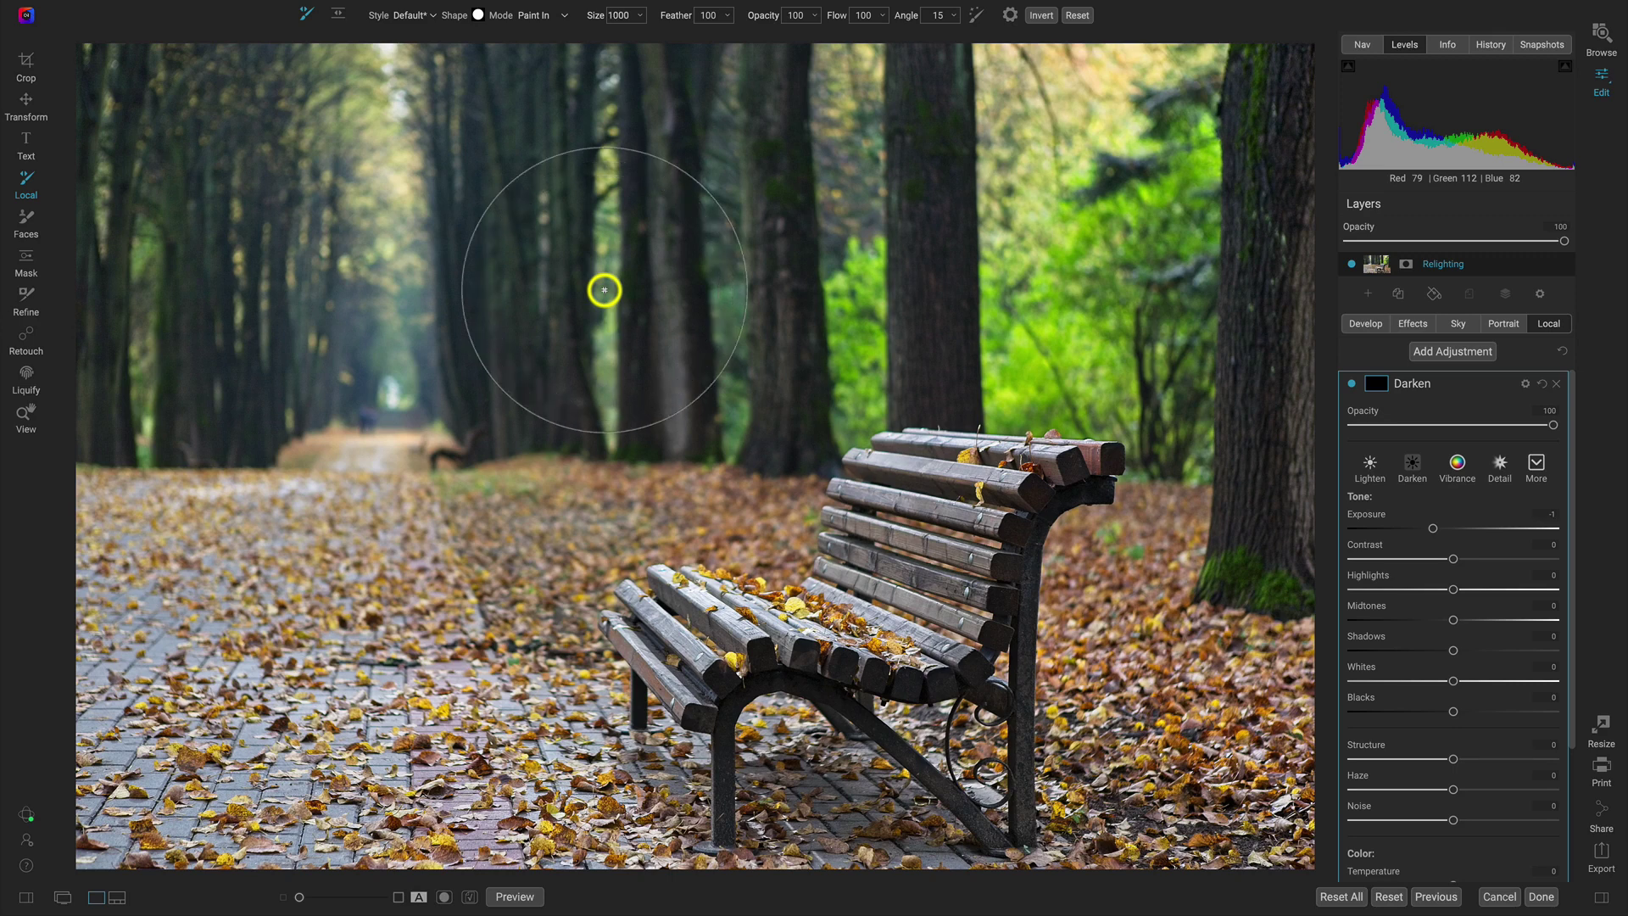
pyautogui.press('[')
pyautogui.press('[')
pyautogui.press('[')
pyautogui.press('[')
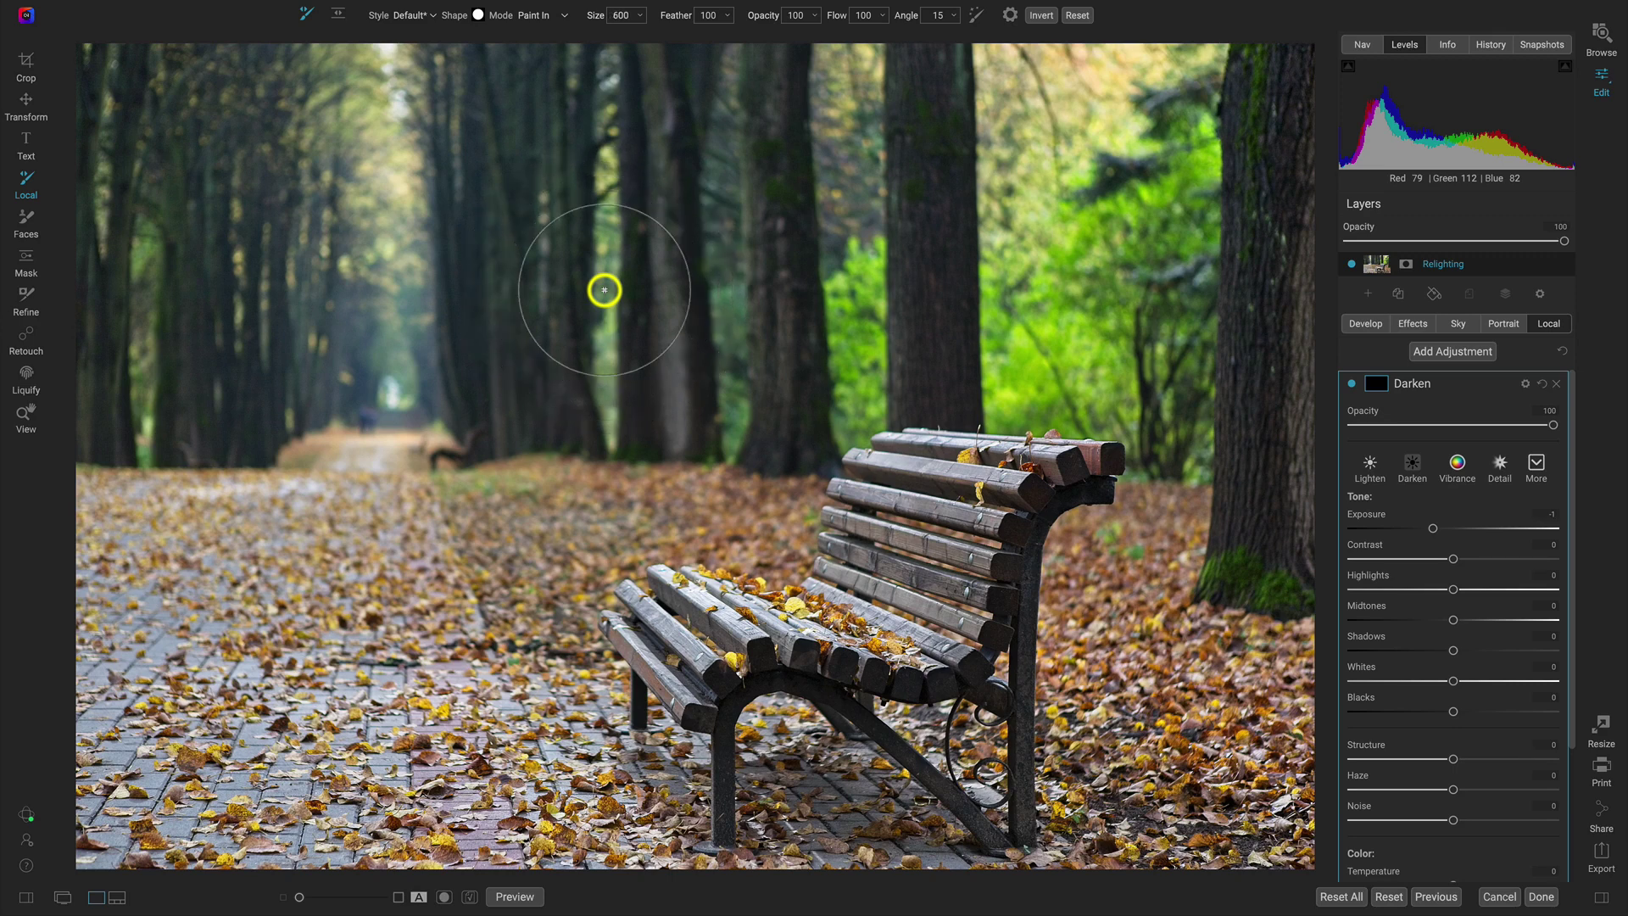
# - Paint Darken over the tree trunks on both sides, undoing the stroke on the paving
pyautogui.moveTo(505, 102)
pyautogui.mouseDown()
pyautogui.moveTo(517, 410)
pyautogui.moveTo(651, 415)
pyautogui.moveTo(542, 467)
pyautogui.moveTo(517, 499)
pyautogui.moveTo(526, 572)
pyautogui.moveTo(695, 497)
pyautogui.moveTo(775, 523)
pyautogui.moveTo(838, 350)
pyautogui.moveTo(915, 326)
pyautogui.moveTo(763, 357)
pyautogui.moveTo(704, 269)
pyautogui.moveTo(768, 247)
pyautogui.moveTo(585, 239)
pyautogui.moveTo(754, 109)
pyautogui.moveTo(558, 60)
pyautogui.moveTo(1054, 103)
pyautogui.moveTo(781, 142)
pyautogui.moveTo(921, 149)
pyautogui.moveTo(857, 246)
pyautogui.moveTo(1104, 237)
pyautogui.moveTo(1097, 94)
pyautogui.moveTo(1384, 119)
pyautogui.moveTo(1245, 174)
pyautogui.moveTo(1206, 426)
pyautogui.moveTo(1208, 643)
pyautogui.moveTo(1124, 666)
pyautogui.moveTo(1101, 578)
pyautogui.moveTo(1121, 547)
pyautogui.moveTo(1214, 544)
pyautogui.moveTo(1276, 509)
pyautogui.moveTo(1216, 369)
pyautogui.moveTo(1120, 333)
pyautogui.moveTo(964, 317)
pyautogui.moveTo(884, 317)
pyautogui.moveTo(1025, 365)
pyautogui.moveTo(1178, 382)
pyautogui.moveTo(892, 333)
pyautogui.moveTo(921, 340)
pyautogui.moveTo(845, 363)
pyautogui.moveTo(1054, 339)
pyautogui.moveTo(1251, 433)
pyautogui.moveTo(1167, 536)
pyautogui.moveTo(1101, 582)
pyautogui.moveTo(1090, 662)
pyautogui.moveTo(1114, 831)
pyautogui.moveTo(1250, 746)
pyautogui.moveTo(1256, 597)
pyautogui.moveTo(1263, 777)
pyautogui.mouseUp()
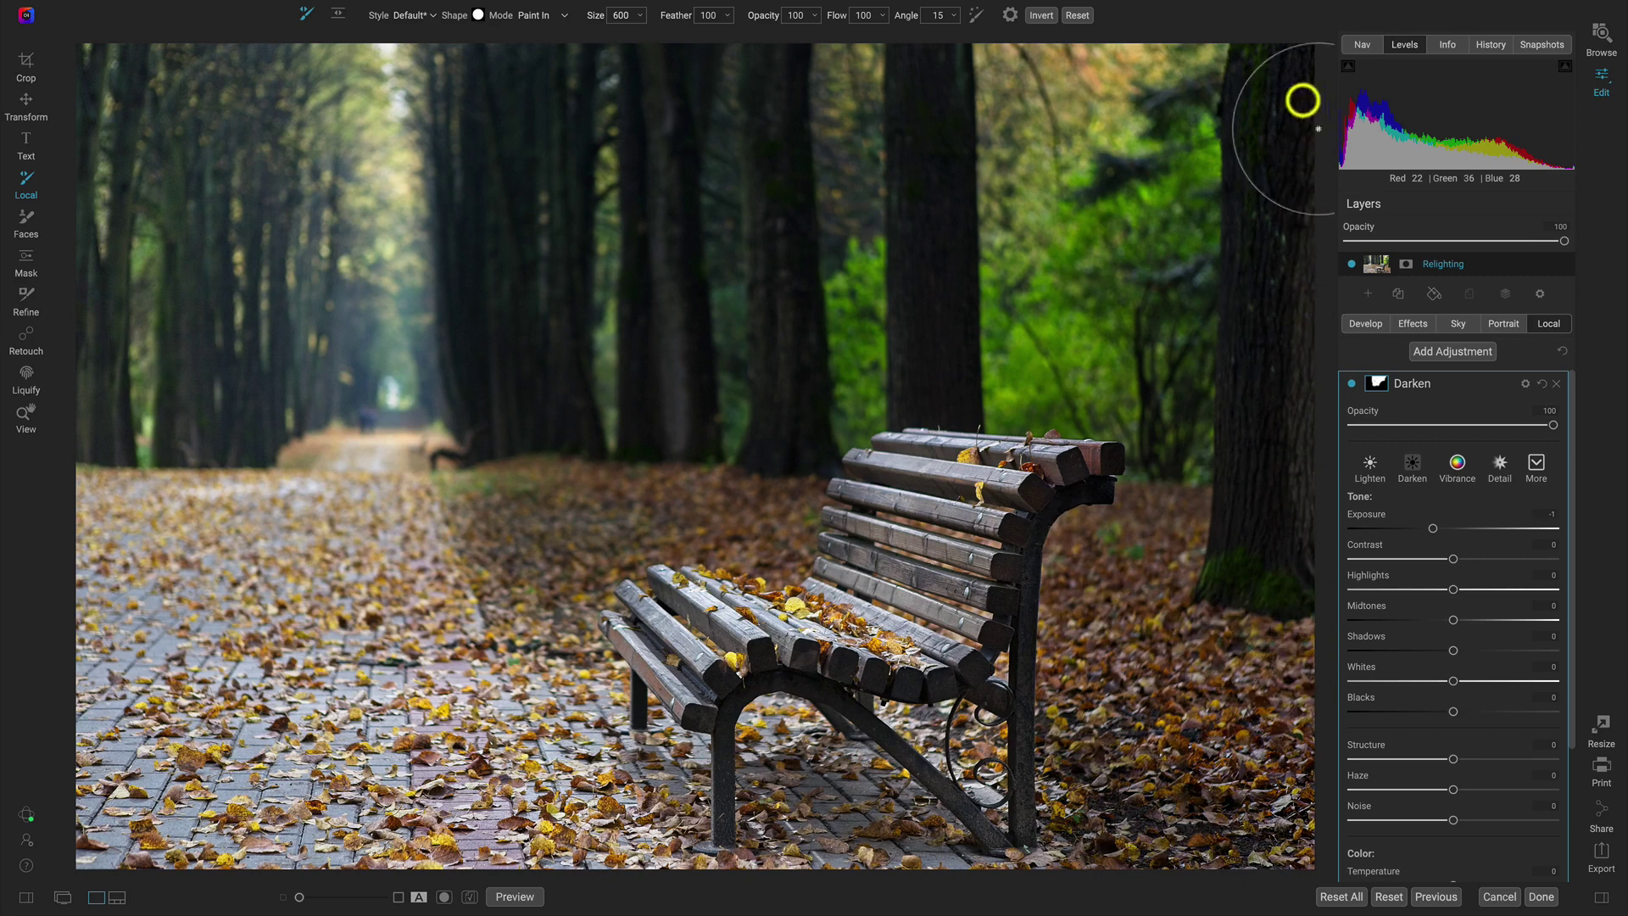
pyautogui.moveTo(283, 80)
pyautogui.mouseDown()
pyautogui.moveTo(226, 93)
pyautogui.moveTo(208, 307)
pyautogui.moveTo(165, 379)
pyautogui.moveTo(91, 390)
pyautogui.moveTo(73, 131)
pyautogui.moveTo(165, 66)
pyautogui.moveTo(178, 215)
pyautogui.moveTo(162, 385)
pyautogui.moveTo(218, 428)
pyautogui.moveTo(235, 424)
pyautogui.moveTo(173, 223)
pyautogui.moveTo(192, 119)
pyautogui.mouseUp()
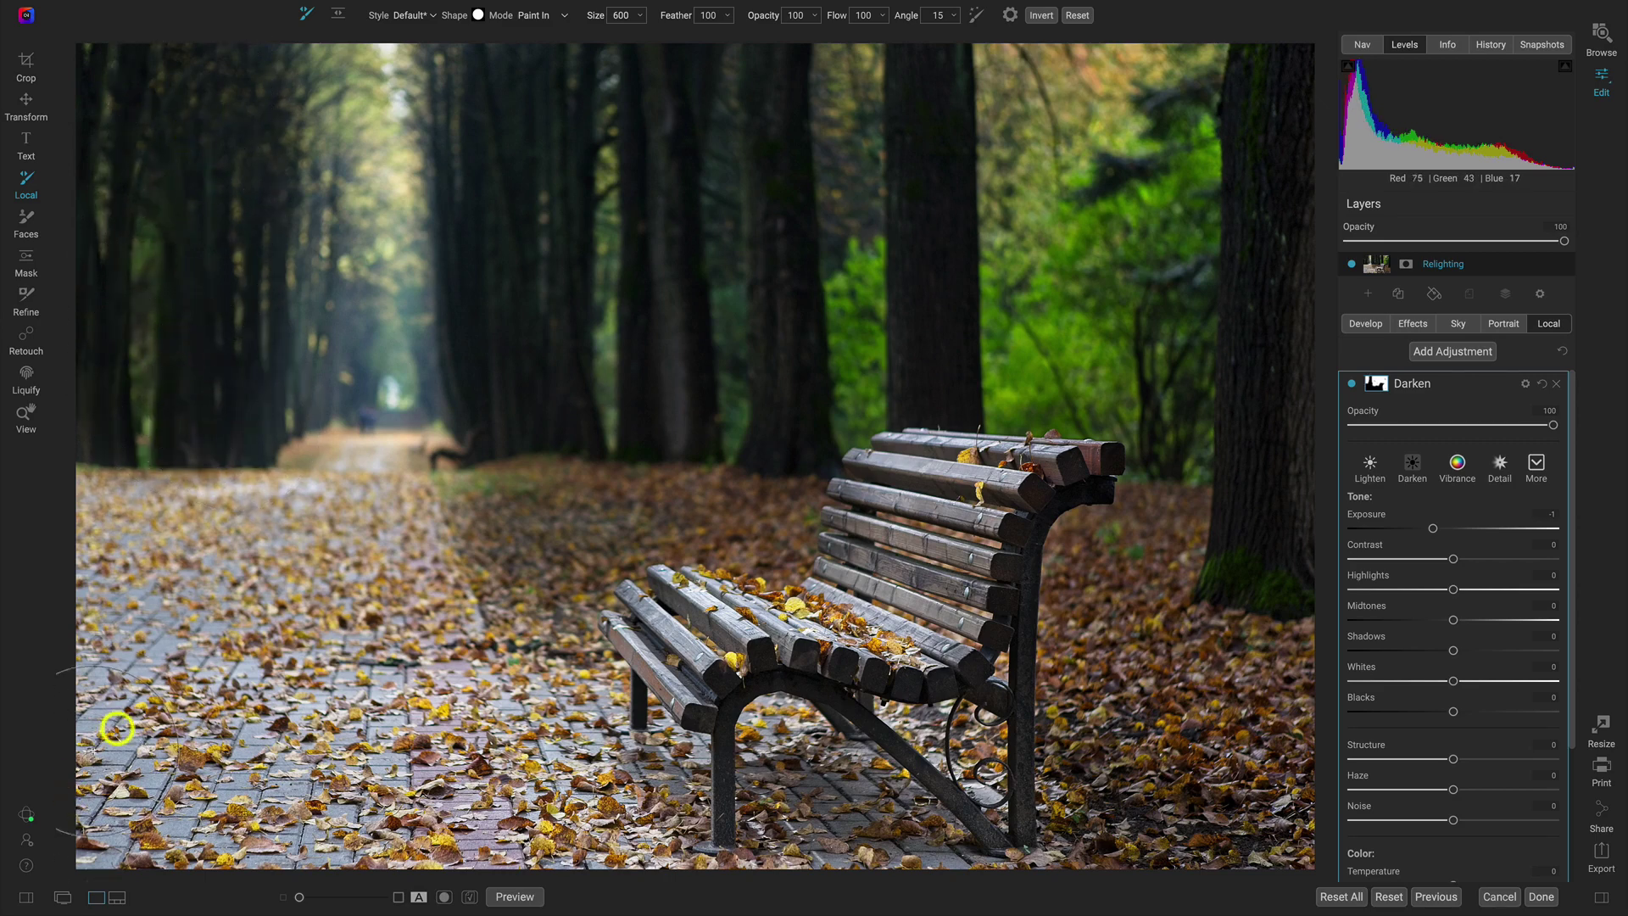
pyautogui.moveTo(123, 658)
pyautogui.mouseDown()
pyautogui.moveTo(367, 793)
pyautogui.moveTo(285, 821)
pyautogui.moveTo(91, 813)
pyautogui.moveTo(134, 710)
pyautogui.moveTo(304, 813)
pyautogui.moveTo(383, 896)
pyautogui.moveTo(403, 896)
pyautogui.moveTo(437, 844)
pyautogui.moveTo(407, 777)
pyautogui.moveTo(325, 715)
pyautogui.moveTo(130, 690)
pyautogui.mouseUp()
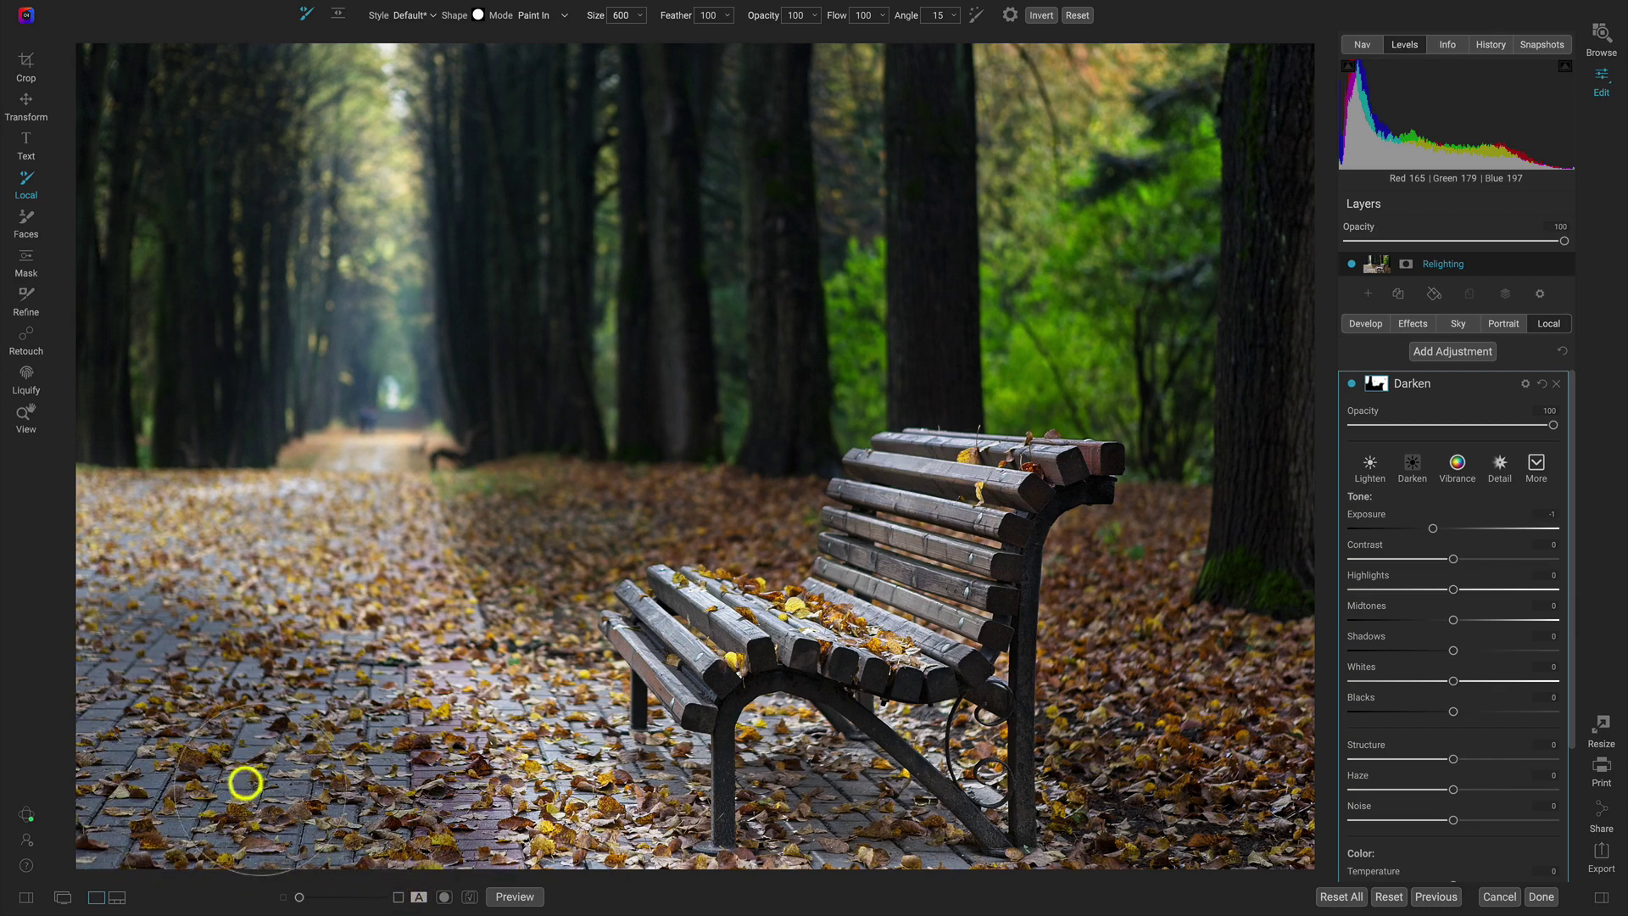
pyautogui.moveTo(236, 778); pyautogui.dragTo(178, 764)
pyautogui.hotkey('ctrl', 'z')
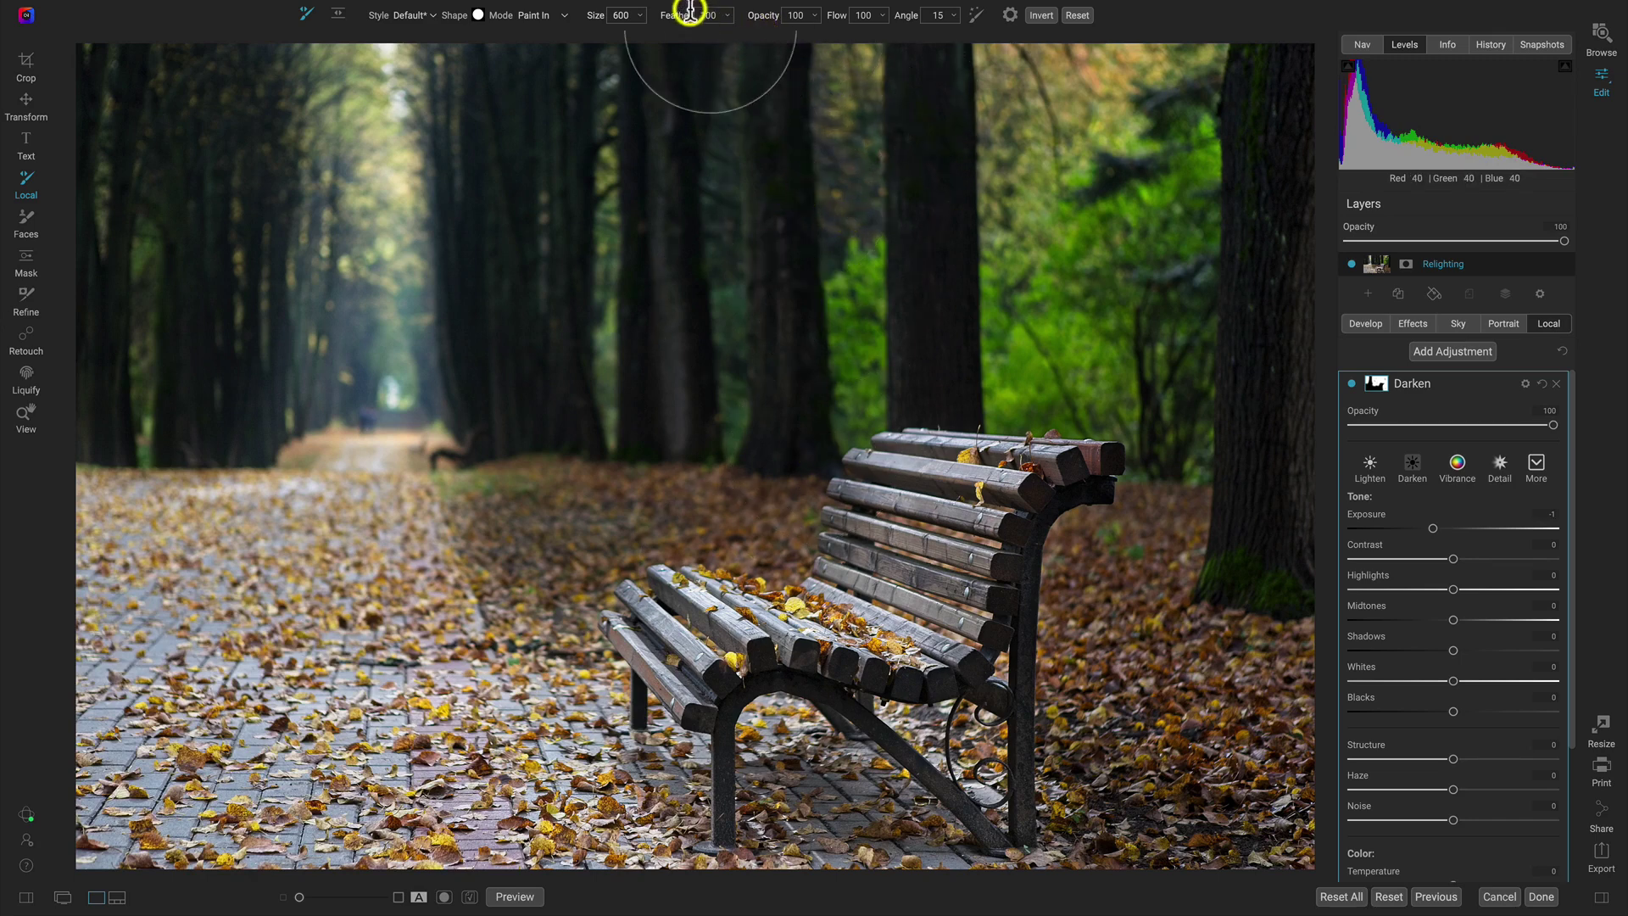
# - Darken the paving around and beneath the bench at brush opacity 51, then toggle Darken to compare
pyautogui.moveTo(761, 23); pyautogui.dragTo(700, 38)
pyautogui.moveTo(134, 664)
pyautogui.mouseDown()
pyautogui.moveTo(290, 725)
pyautogui.moveTo(390, 803)
pyautogui.moveTo(122, 815)
pyautogui.moveTo(95, 717)
pyautogui.moveTo(255, 754)
pyautogui.moveTo(429, 754)
pyautogui.mouseUp()
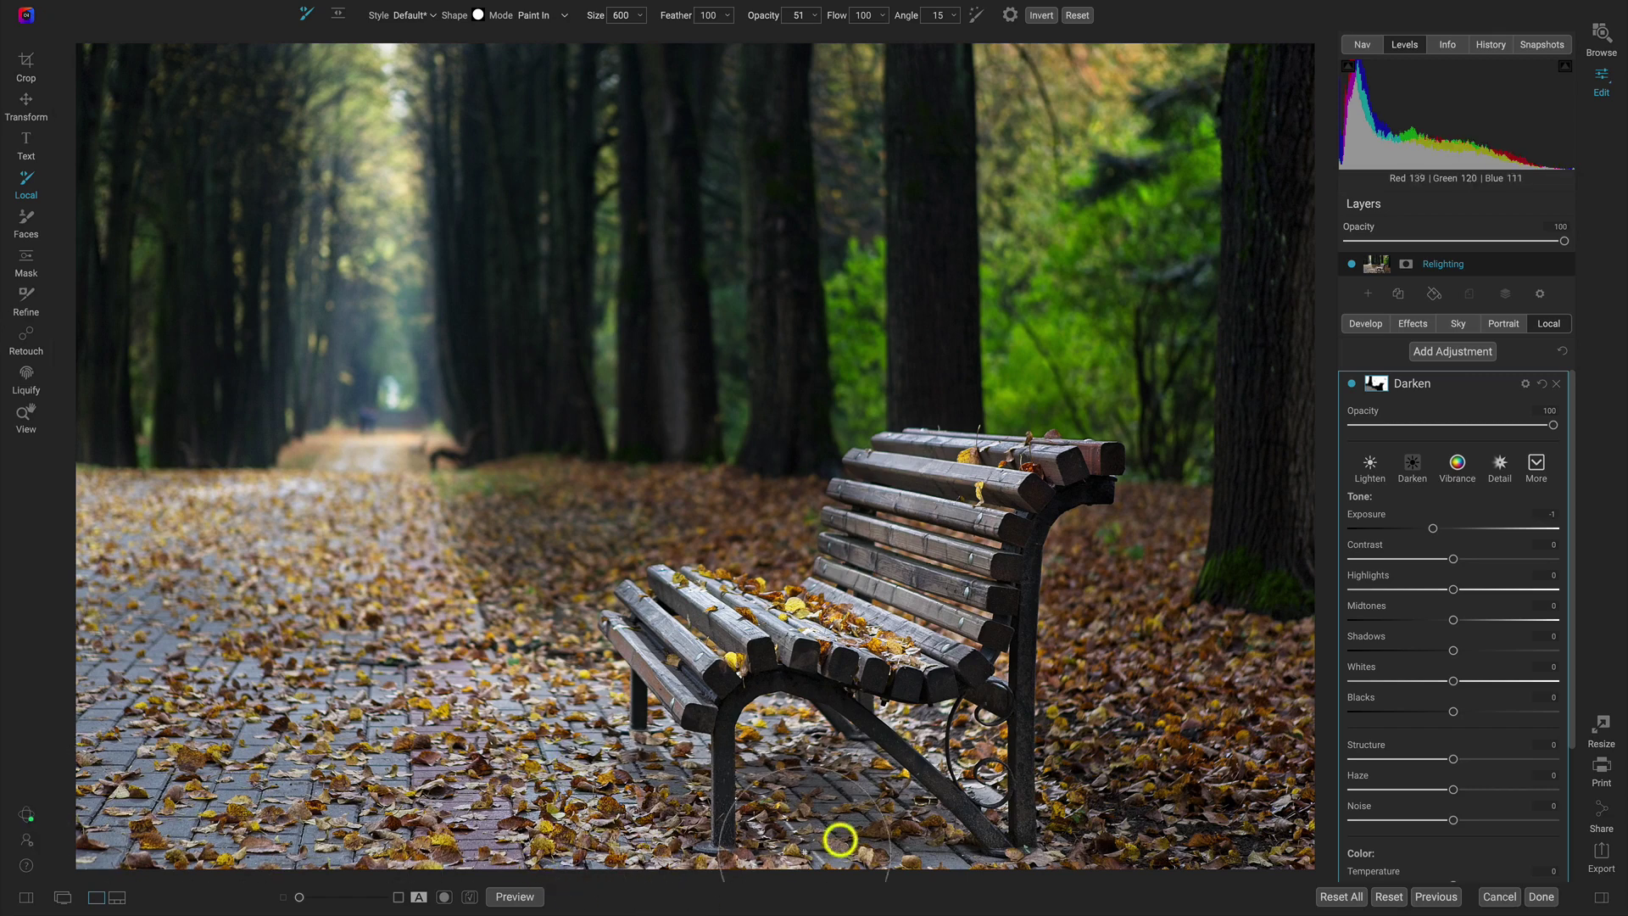
pyautogui.moveTo(821, 844)
pyautogui.mouseDown()
pyautogui.moveTo(827, 797)
pyautogui.moveTo(732, 788)
pyautogui.moveTo(854, 774)
pyautogui.moveTo(877, 792)
pyautogui.moveTo(740, 760)
pyautogui.moveTo(937, 796)
pyautogui.moveTo(839, 795)
pyautogui.mouseUp()
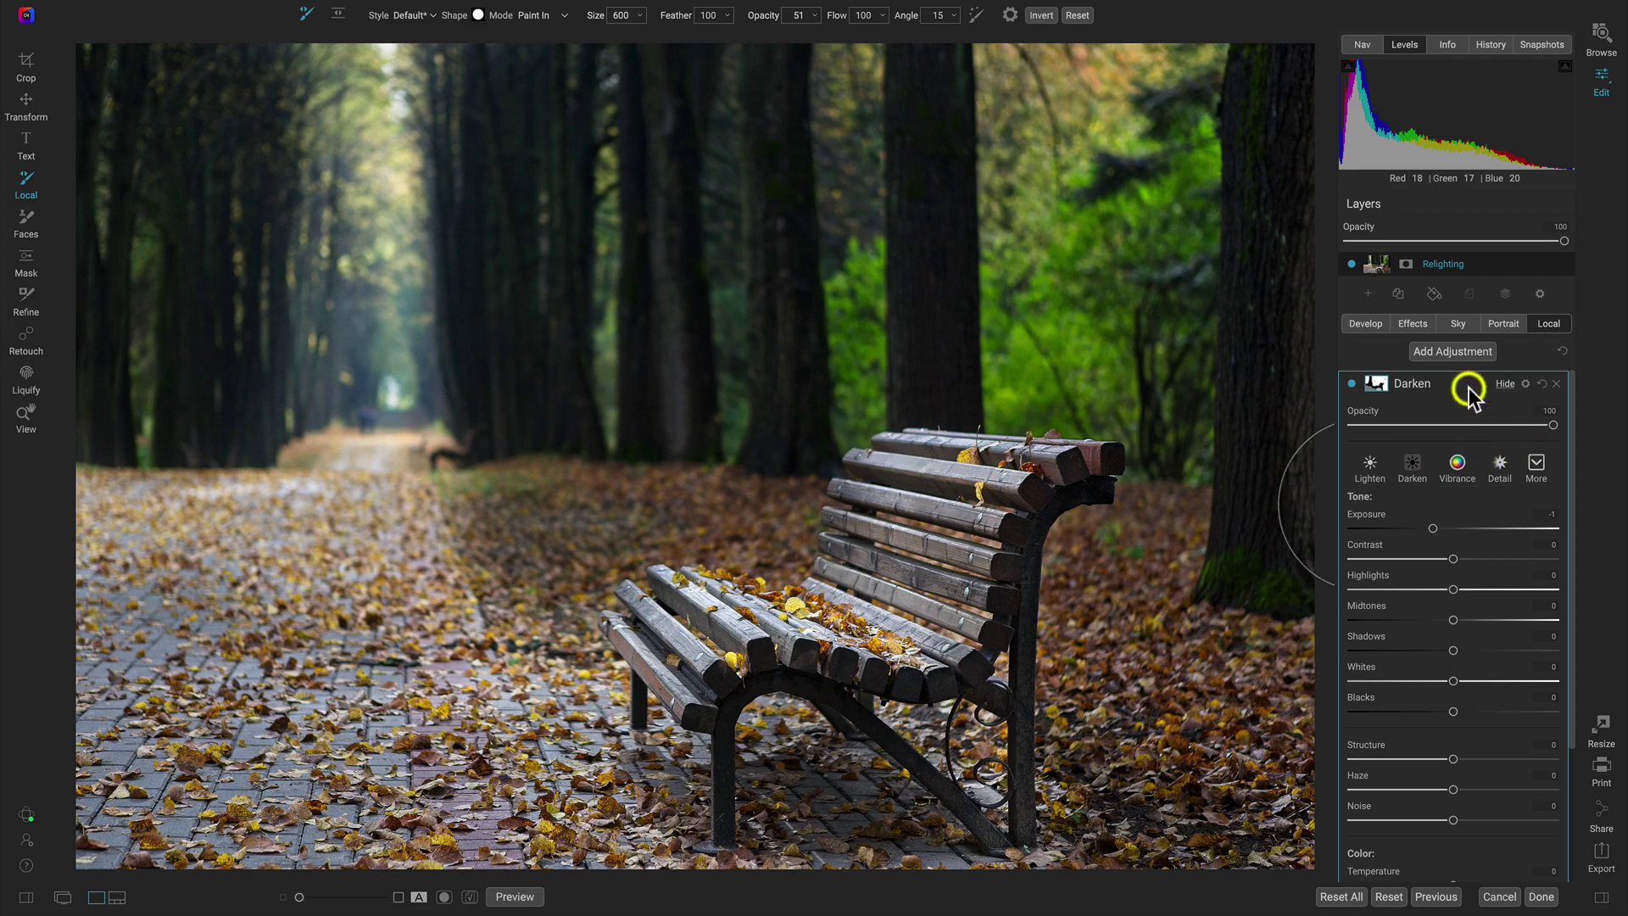
pyautogui.click(1351, 383)
pyautogui.click(1352, 383)
pyautogui.click(1351, 383)
pyautogui.click(1352, 383)
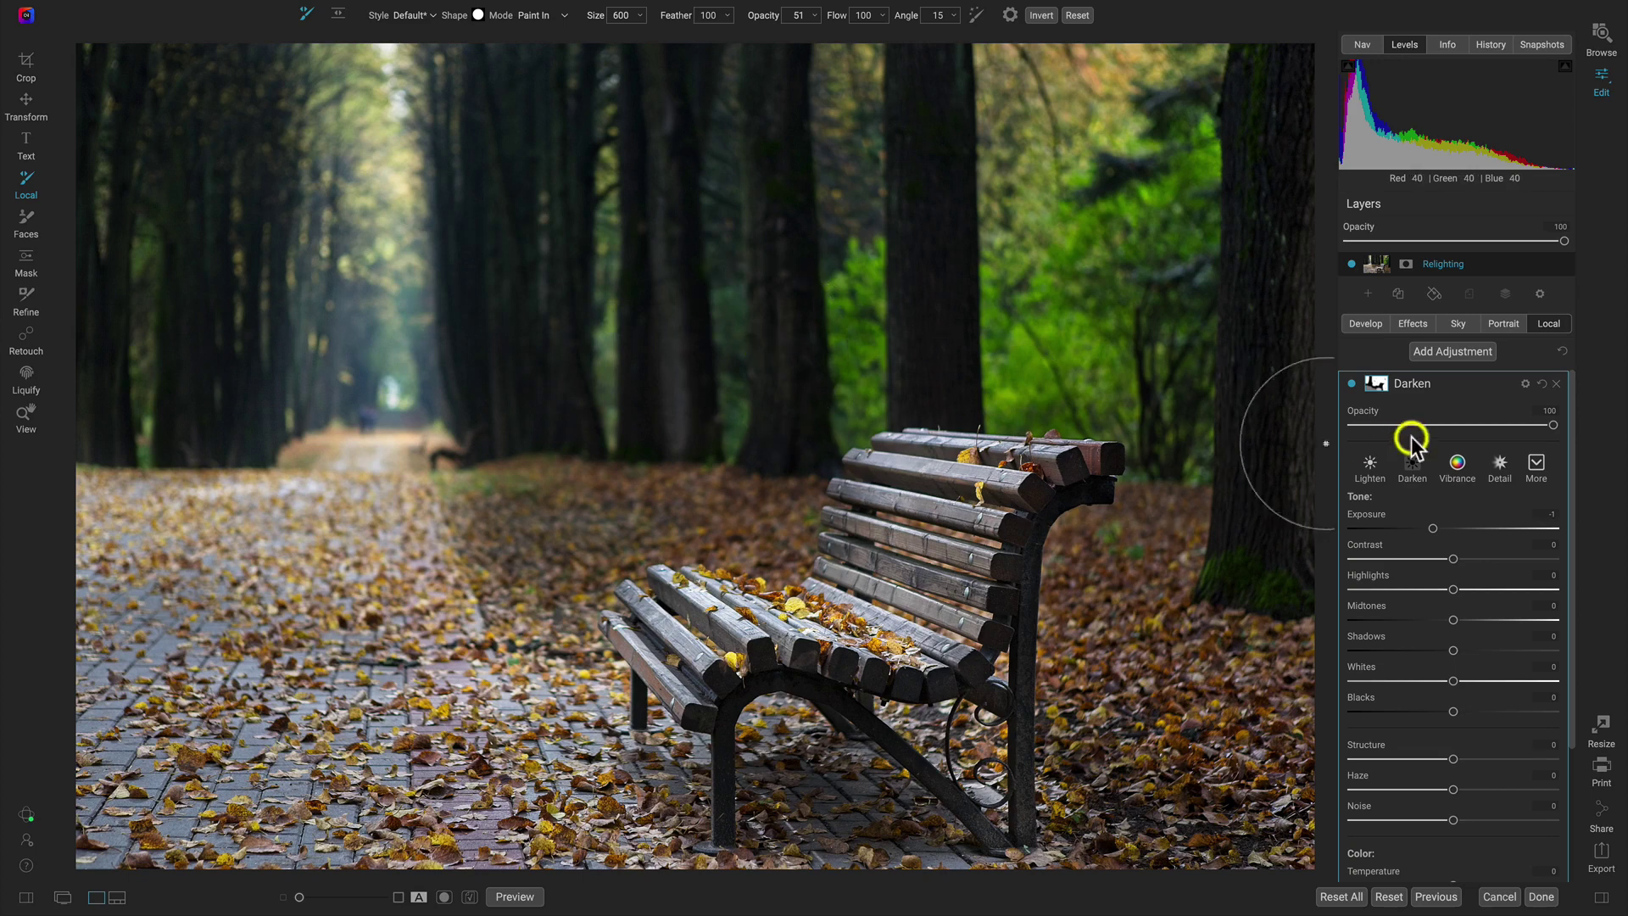
# - Add a local adjustment named Light with the lighten preset, Midtones 36 and Contrast 10
pyautogui.click(1459, 353)
pyautogui.doubleClick(1435, 385)
pyautogui.write('Light')
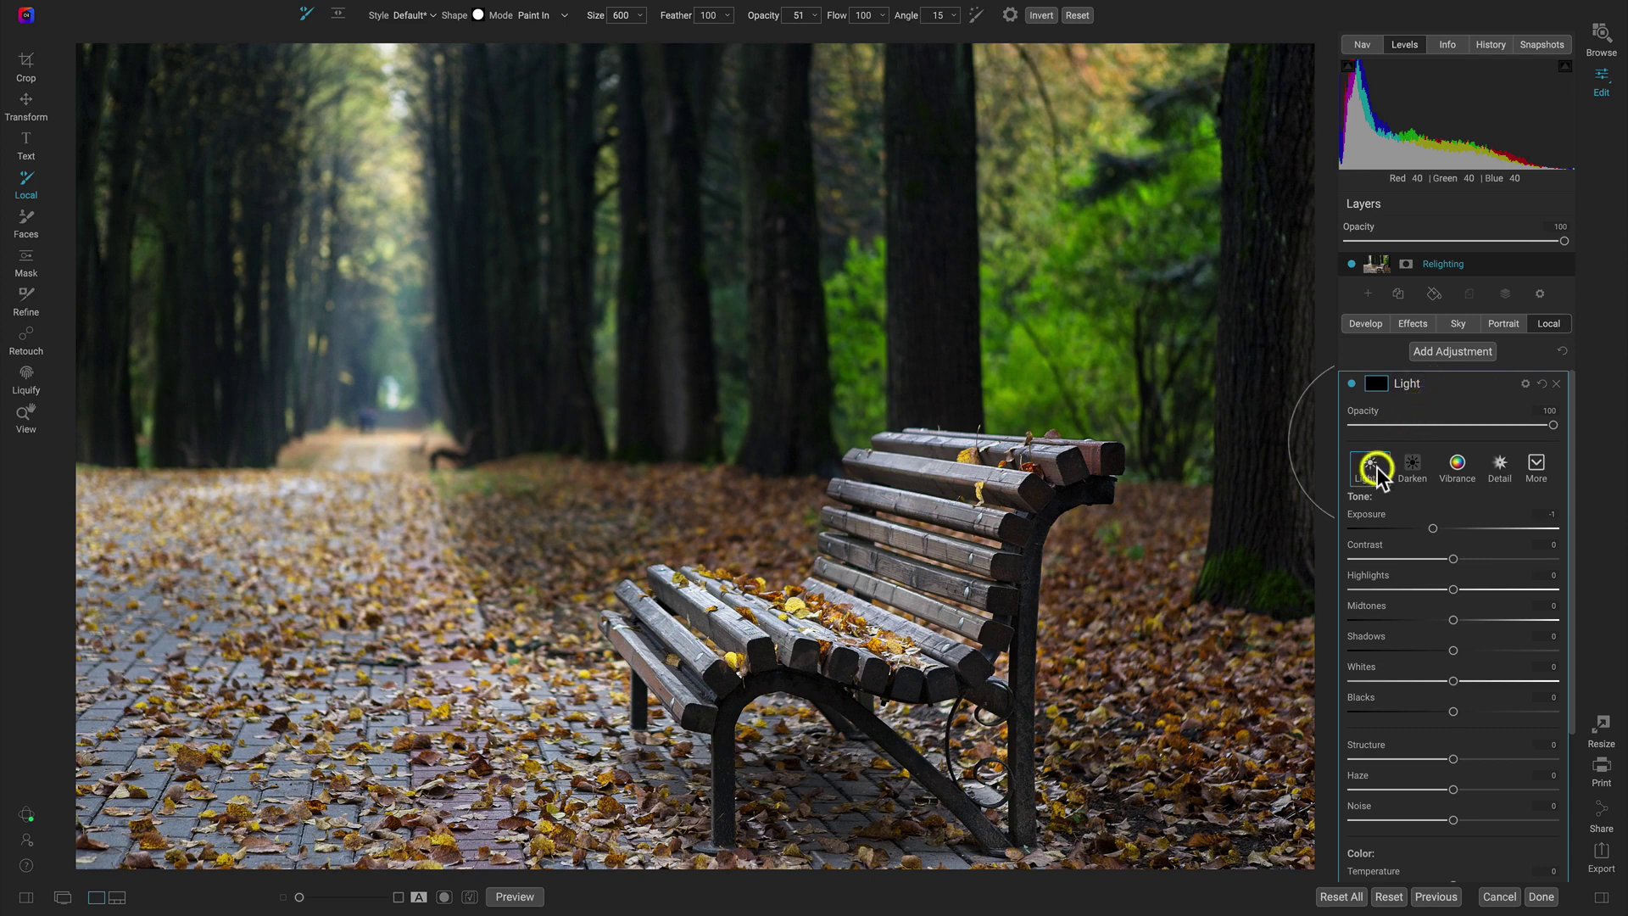
pyautogui.click(1375, 468)
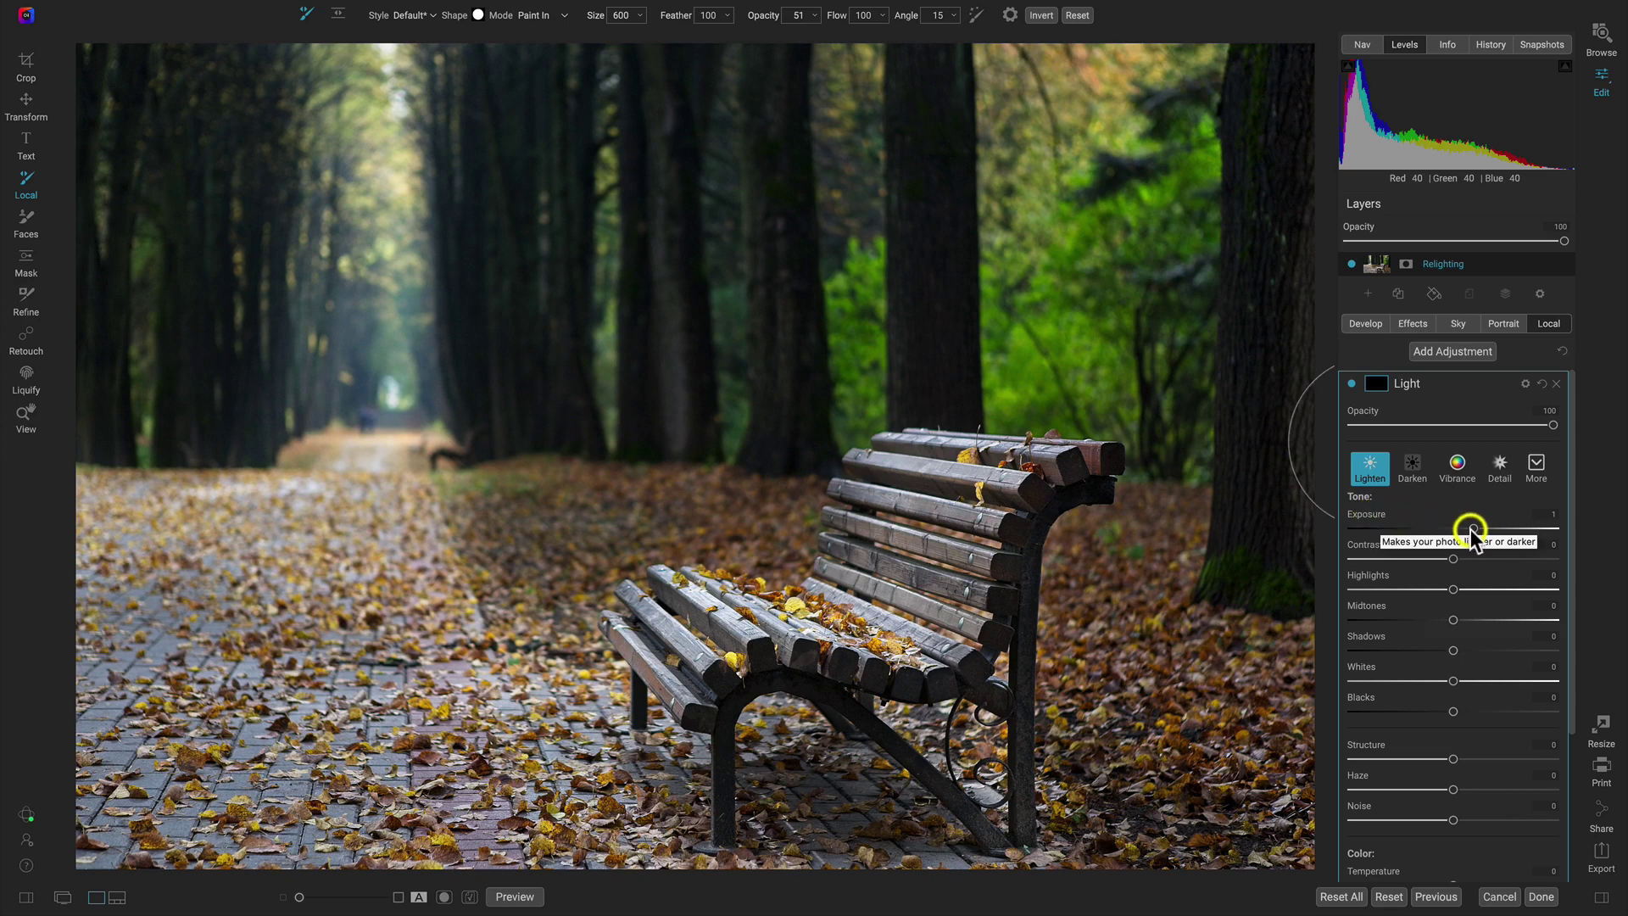
pyautogui.moveTo(1453, 619); pyautogui.dragTo(1470, 621)
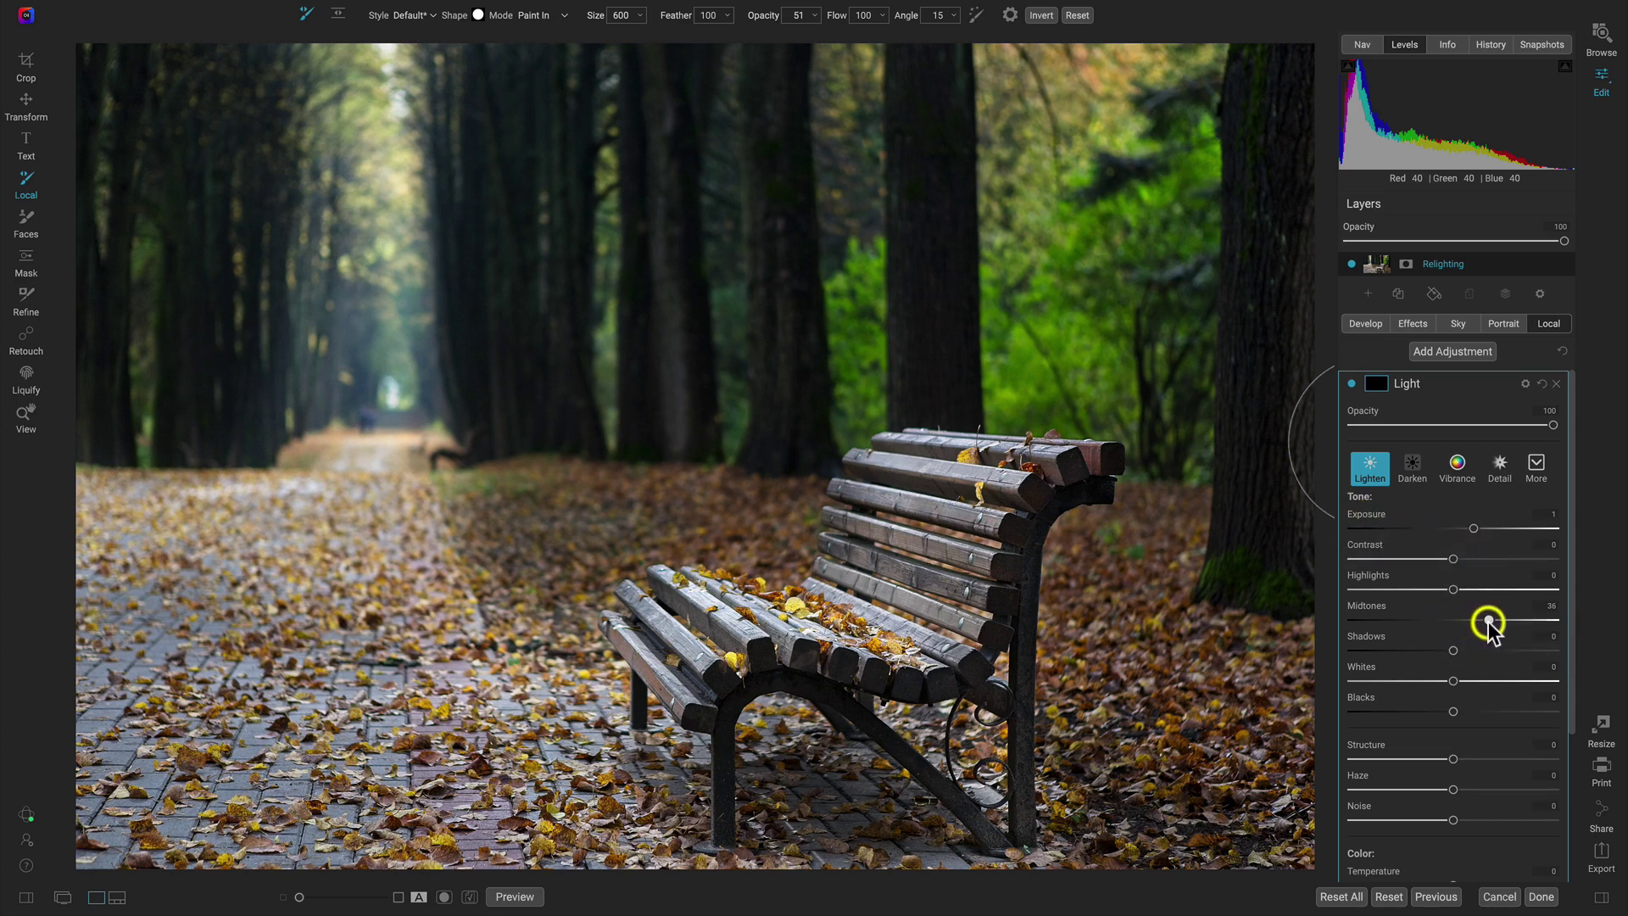
pyautogui.moveTo(1453, 559); pyautogui.dragTo(1460, 558)
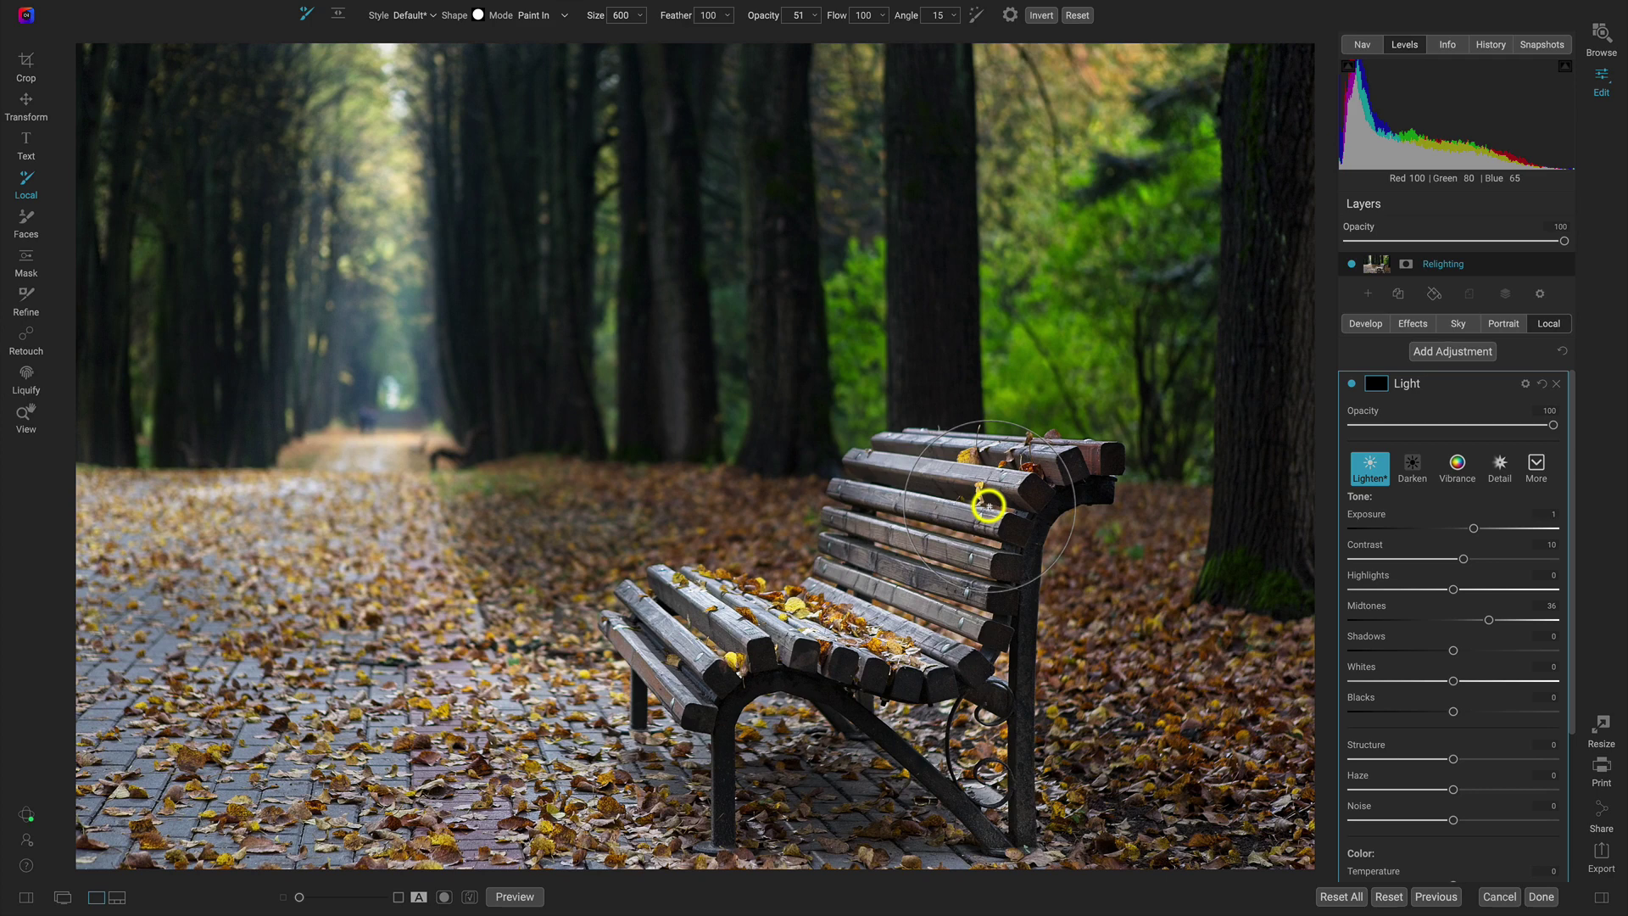
# - Paint Light over the bench slats at size 350, then the leafy path and tunnel end at 500
pyautogui.moveTo(988, 507); pyautogui.dragTo(938, 510)
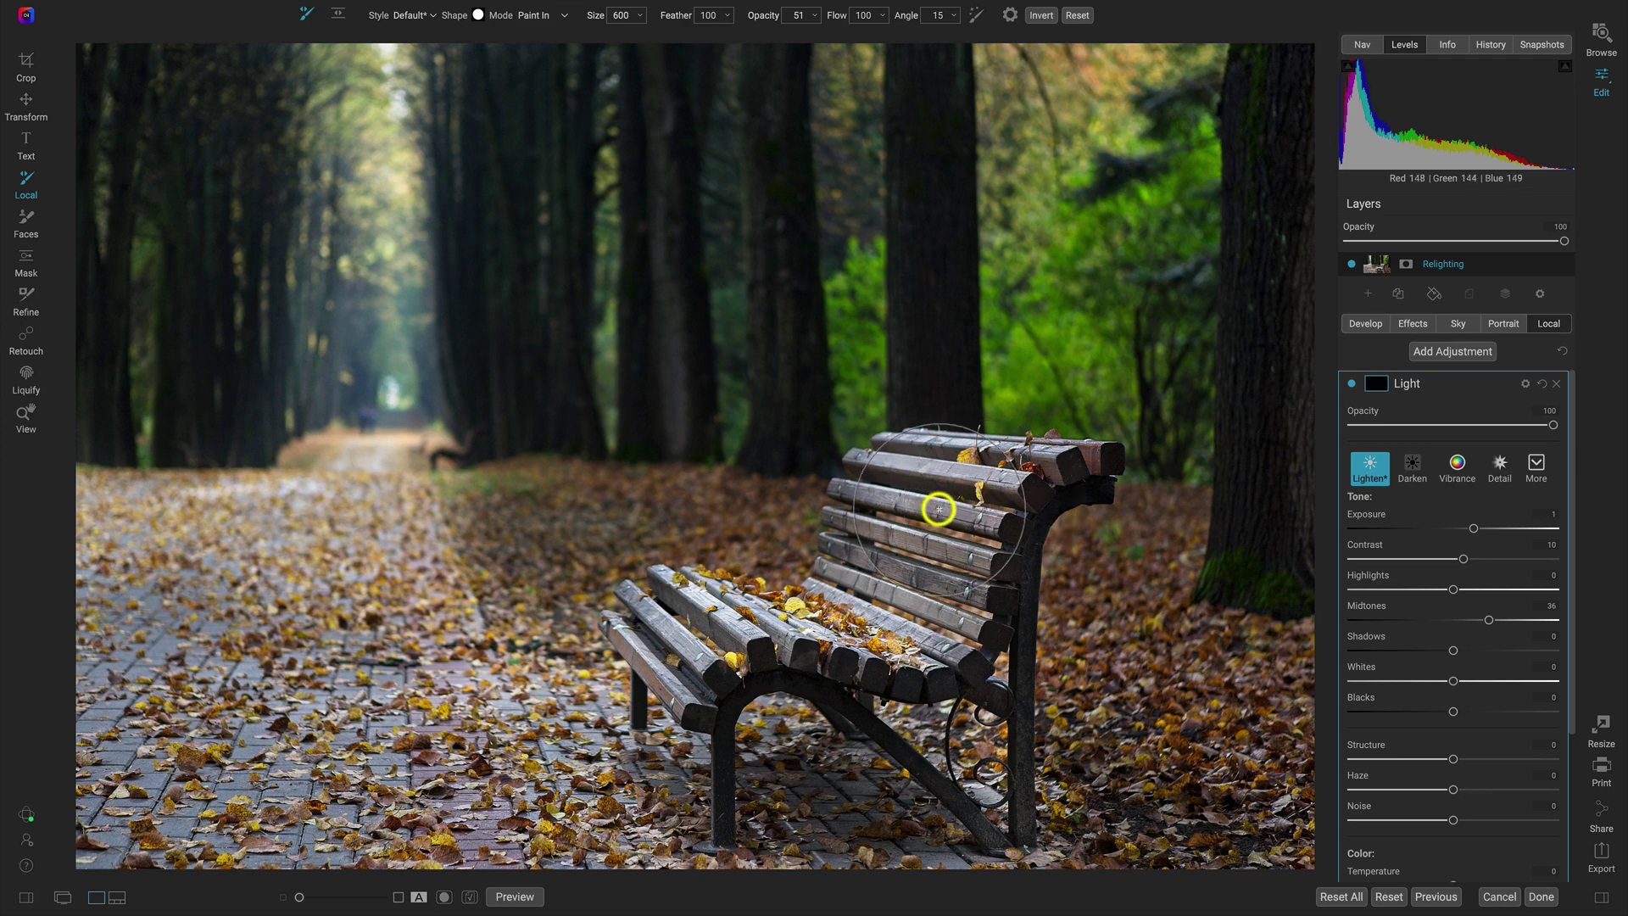
pyautogui.press('[')
pyautogui.press('[')
pyautogui.press('[')
pyautogui.press('[')
pyautogui.press('[')
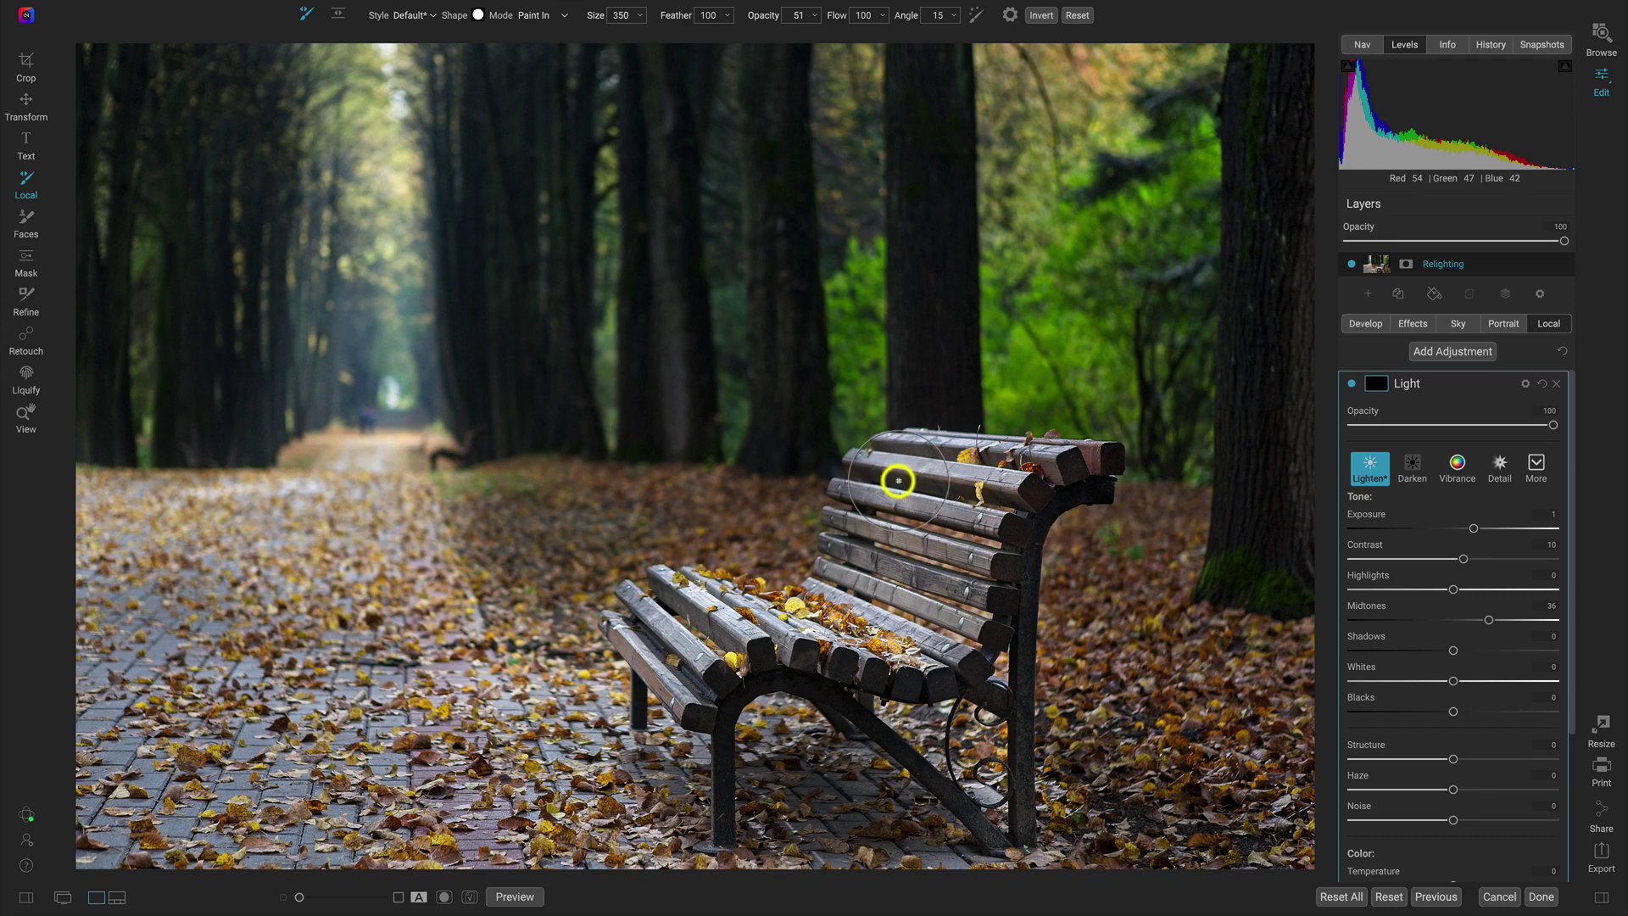
pyautogui.moveTo(898, 481)
pyautogui.mouseDown()
pyautogui.moveTo(1050, 481)
pyautogui.moveTo(950, 527)
pyautogui.moveTo(952, 588)
pyautogui.moveTo(982, 551)
pyautogui.moveTo(956, 526)
pyautogui.moveTo(862, 536)
pyautogui.moveTo(830, 580)
pyautogui.moveTo(883, 485)
pyautogui.moveTo(1050, 473)
pyautogui.moveTo(1019, 493)
pyautogui.moveTo(993, 602)
pyautogui.moveTo(943, 638)
pyautogui.moveTo(691, 638)
pyautogui.moveTo(683, 669)
pyautogui.moveTo(655, 630)
pyautogui.moveTo(654, 609)
pyautogui.moveTo(686, 605)
pyautogui.moveTo(802, 632)
pyautogui.moveTo(919, 610)
pyautogui.moveTo(941, 578)
pyautogui.moveTo(936, 522)
pyautogui.moveTo(876, 563)
pyautogui.moveTo(892, 648)
pyautogui.moveTo(973, 767)
pyautogui.moveTo(894, 704)
pyautogui.moveTo(1027, 796)
pyautogui.moveTo(893, 850)
pyautogui.moveTo(778, 787)
pyautogui.moveTo(684, 691)
pyautogui.mouseUp()
pyautogui.press(']')
pyautogui.press(']')
pyautogui.press(']')
pyautogui.press(']')
pyautogui.press(']')
pyautogui.press(']')
pyautogui.press(']')
pyautogui.press(']')
pyautogui.press(']')
pyautogui.press(']')
pyautogui.press(']')
pyautogui.moveTo(356, 563)
pyautogui.mouseDown()
pyautogui.moveTo(164, 515)
pyautogui.moveTo(356, 568)
pyautogui.moveTo(445, 646)
pyautogui.moveTo(532, 674)
pyautogui.moveTo(371, 463)
pyautogui.moveTo(374, 91)
pyautogui.mouseUp()
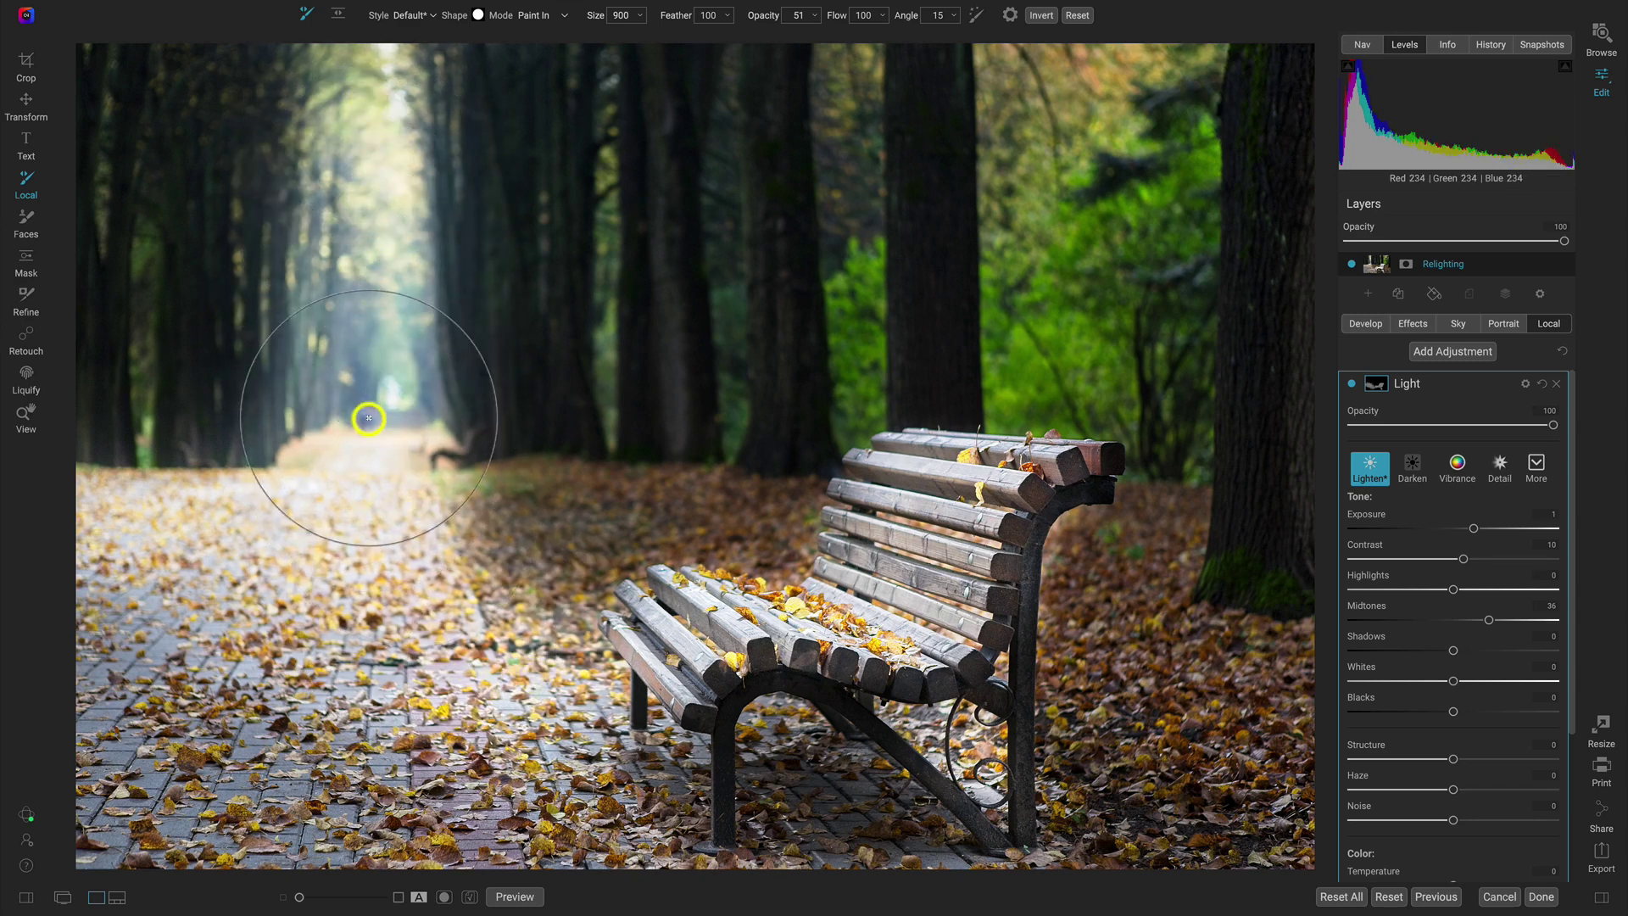
pyautogui.moveTo(369, 418)
pyautogui.mouseDown()
pyautogui.moveTo(382, 89)
pyautogui.moveTo(410, 102)
pyautogui.moveTo(354, 120)
pyautogui.moveTo(408, 117)
pyautogui.moveTo(352, 59)
pyautogui.moveTo(283, 545)
pyautogui.moveTo(216, 578)
pyautogui.moveTo(377, 569)
pyautogui.moveTo(426, 591)
pyautogui.moveTo(635, 789)
pyautogui.moveTo(537, 752)
pyautogui.moveTo(451, 659)
pyautogui.moveTo(338, 590)
pyautogui.moveTo(225, 547)
pyautogui.moveTo(144, 543)
pyautogui.moveTo(217, 542)
pyautogui.moveTo(441, 721)
pyautogui.moveTo(722, 774)
pyautogui.moveTo(761, 731)
pyautogui.moveTo(691, 672)
pyautogui.moveTo(689, 631)
pyautogui.moveTo(849, 605)
pyautogui.moveTo(899, 577)
pyautogui.moveTo(908, 510)
pyautogui.moveTo(991, 504)
pyautogui.moveTo(892, 513)
pyautogui.moveTo(937, 601)
pyautogui.moveTo(916, 618)
pyautogui.moveTo(447, 683)
pyautogui.mouseUp()
pyautogui.press('[')
pyautogui.press('[')
pyautogui.press('[')
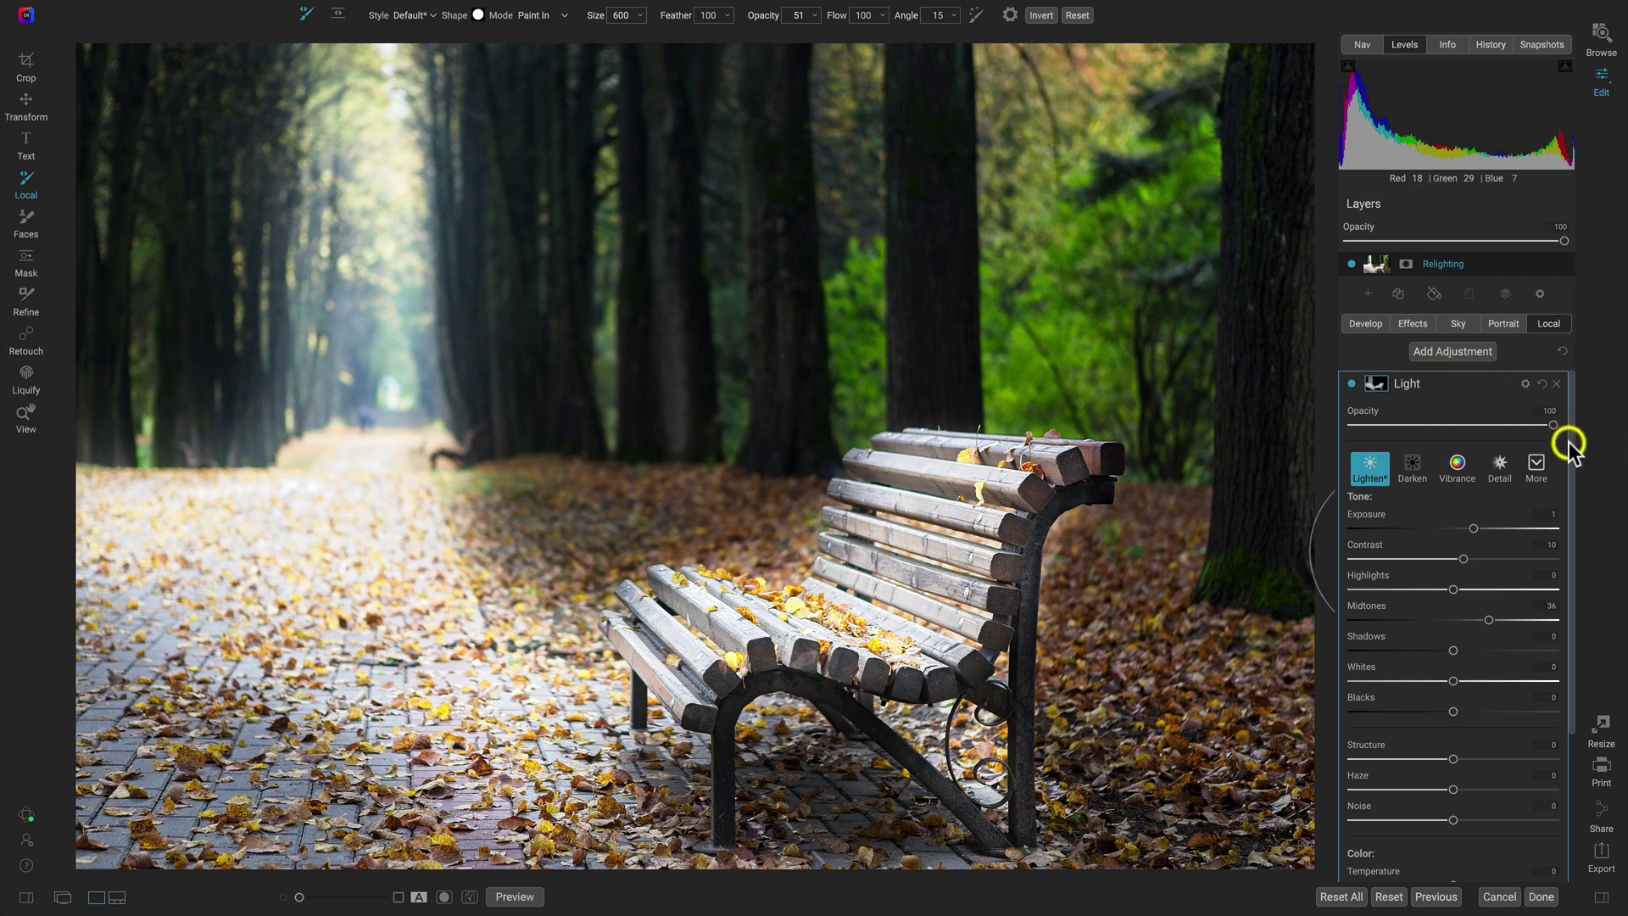
# - Set the Light adjustment's opacity to 58 and compare it before and after
pyautogui.moveTo(1553, 424); pyautogui.dragTo(1472, 426)
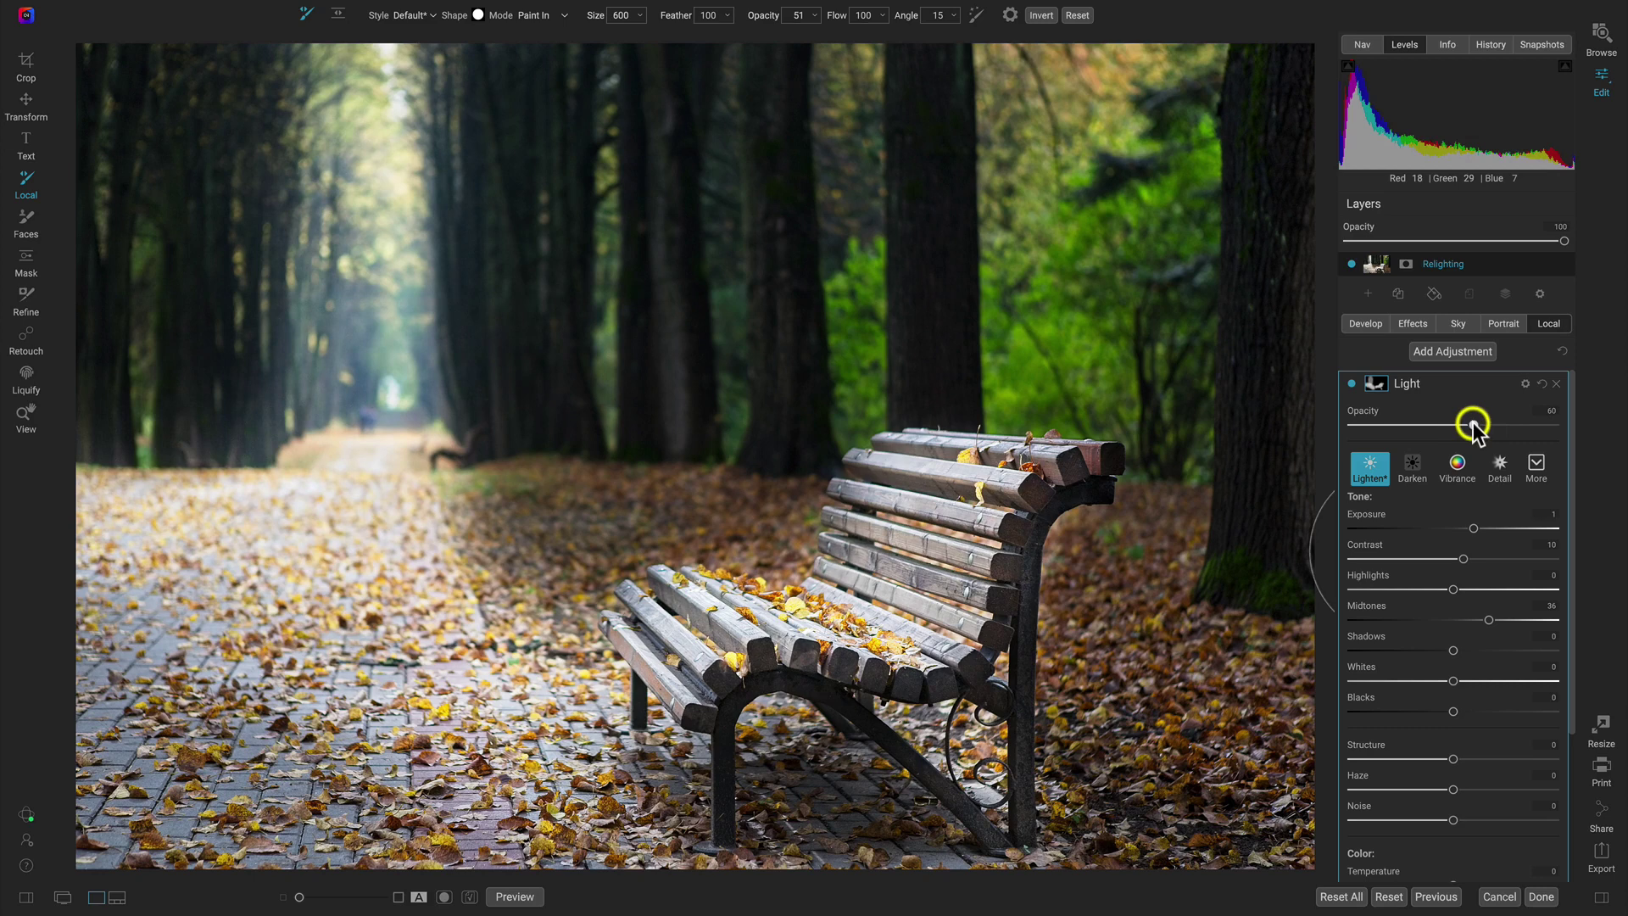
pyautogui.moveTo(1474, 426); pyautogui.dragTo(1490, 428)
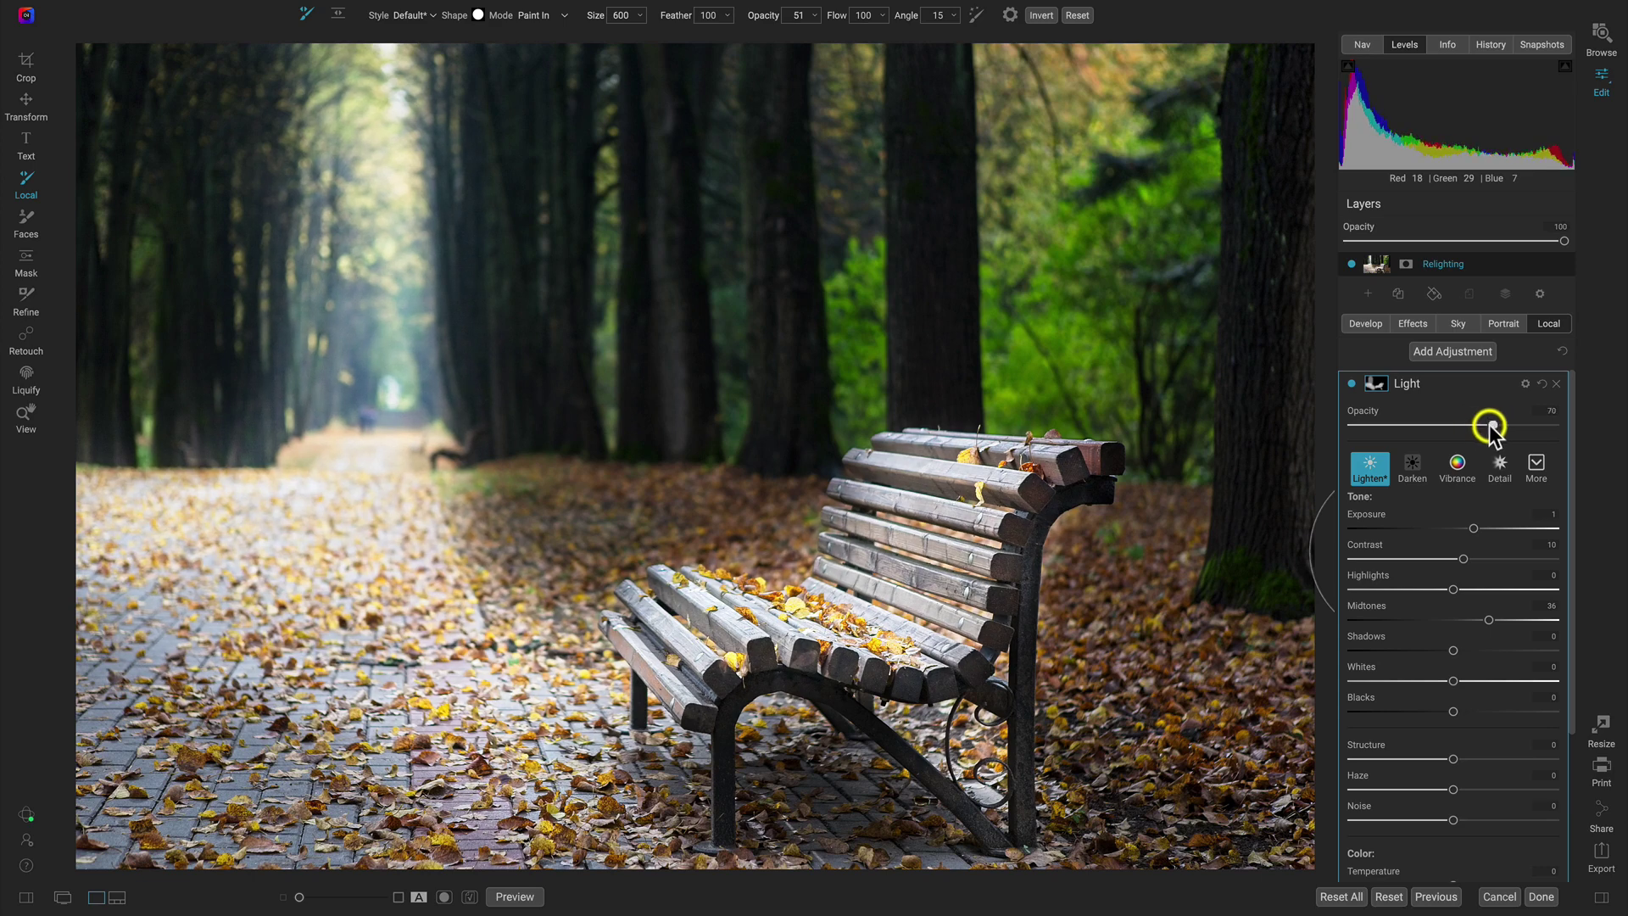
pyautogui.click(1351, 383)
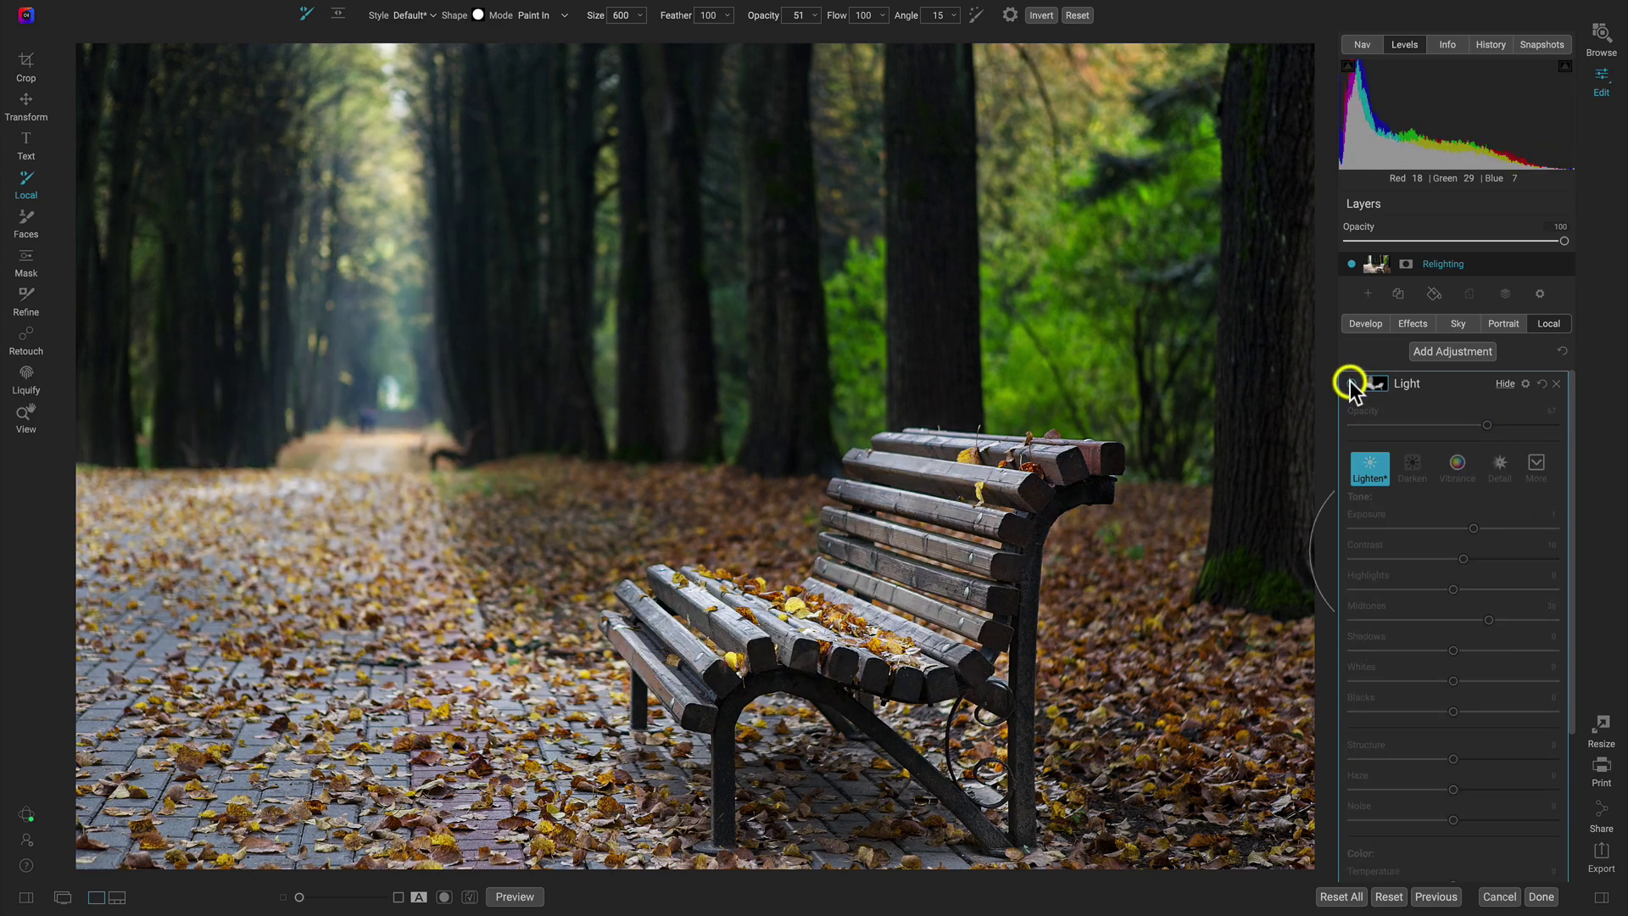
pyautogui.click(1351, 383)
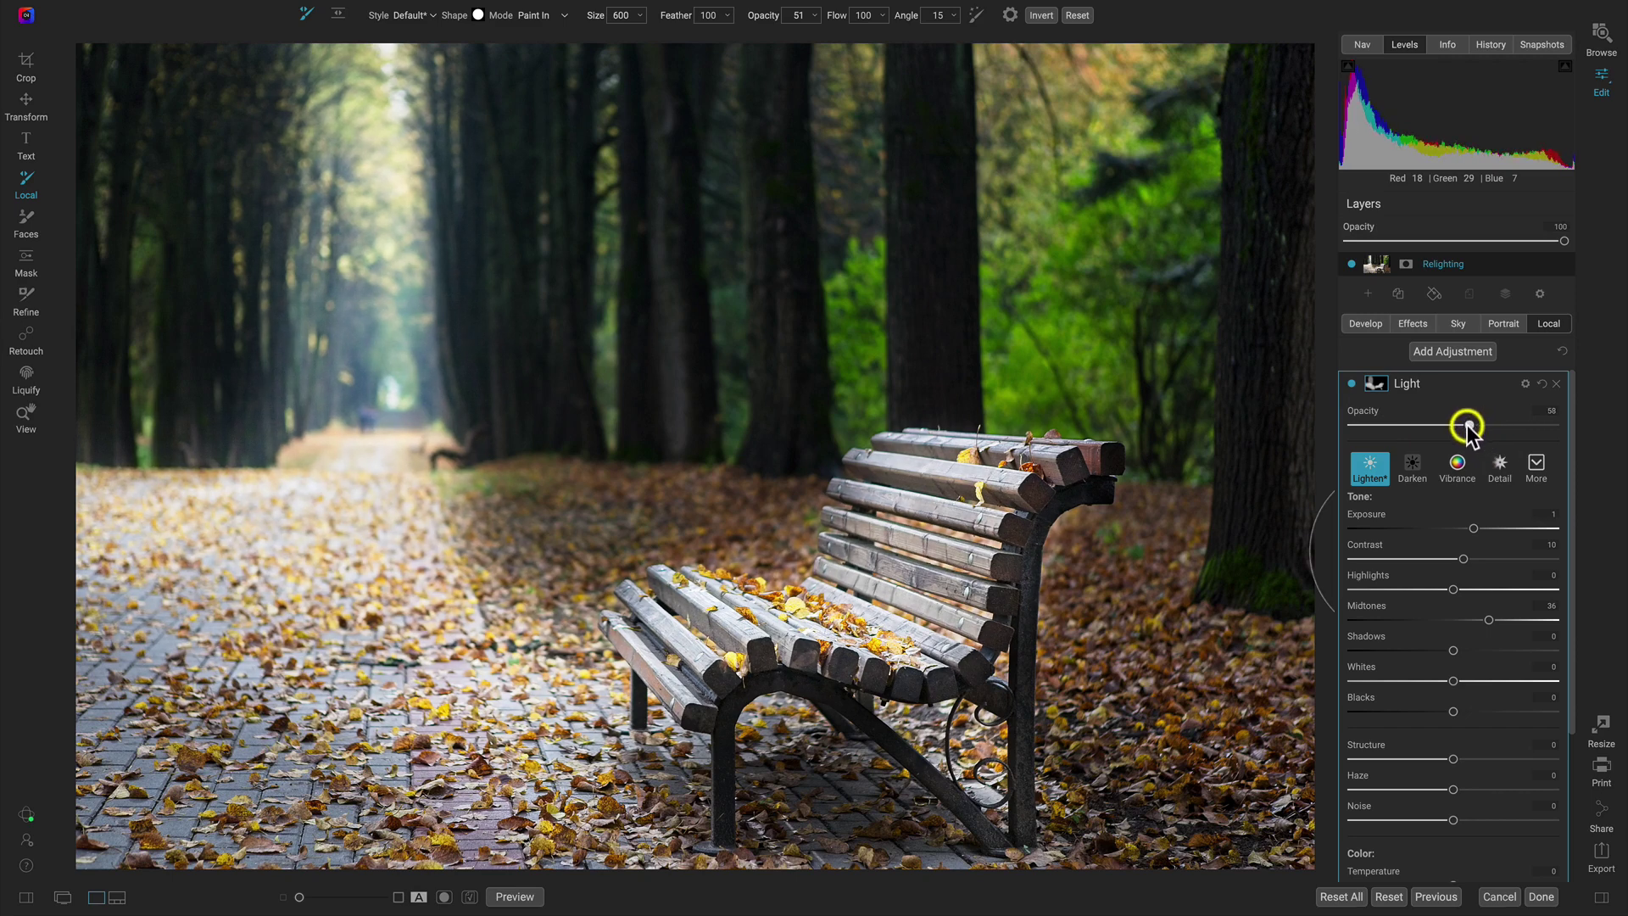
pyautogui.press('\\')
pyautogui.press('\\')
pyautogui.press('\\')
pyautogui.press('\\')
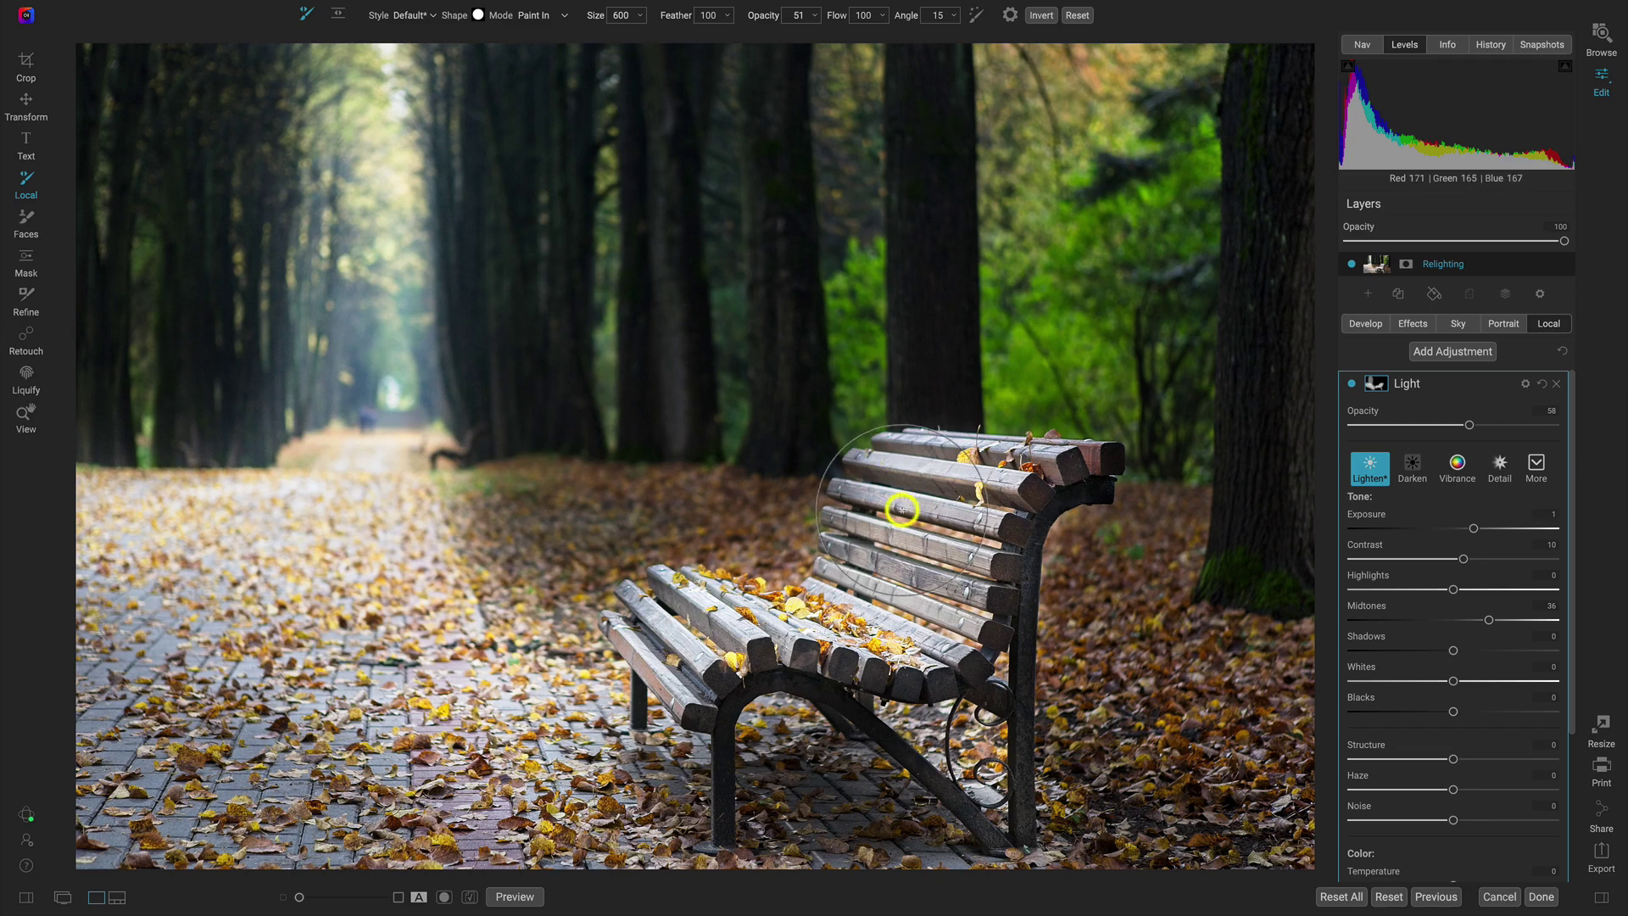
# - Select Darken and paint it out of the bench's top slats with a size 150 brush
pyautogui.scroll(-5, 1467, 535)
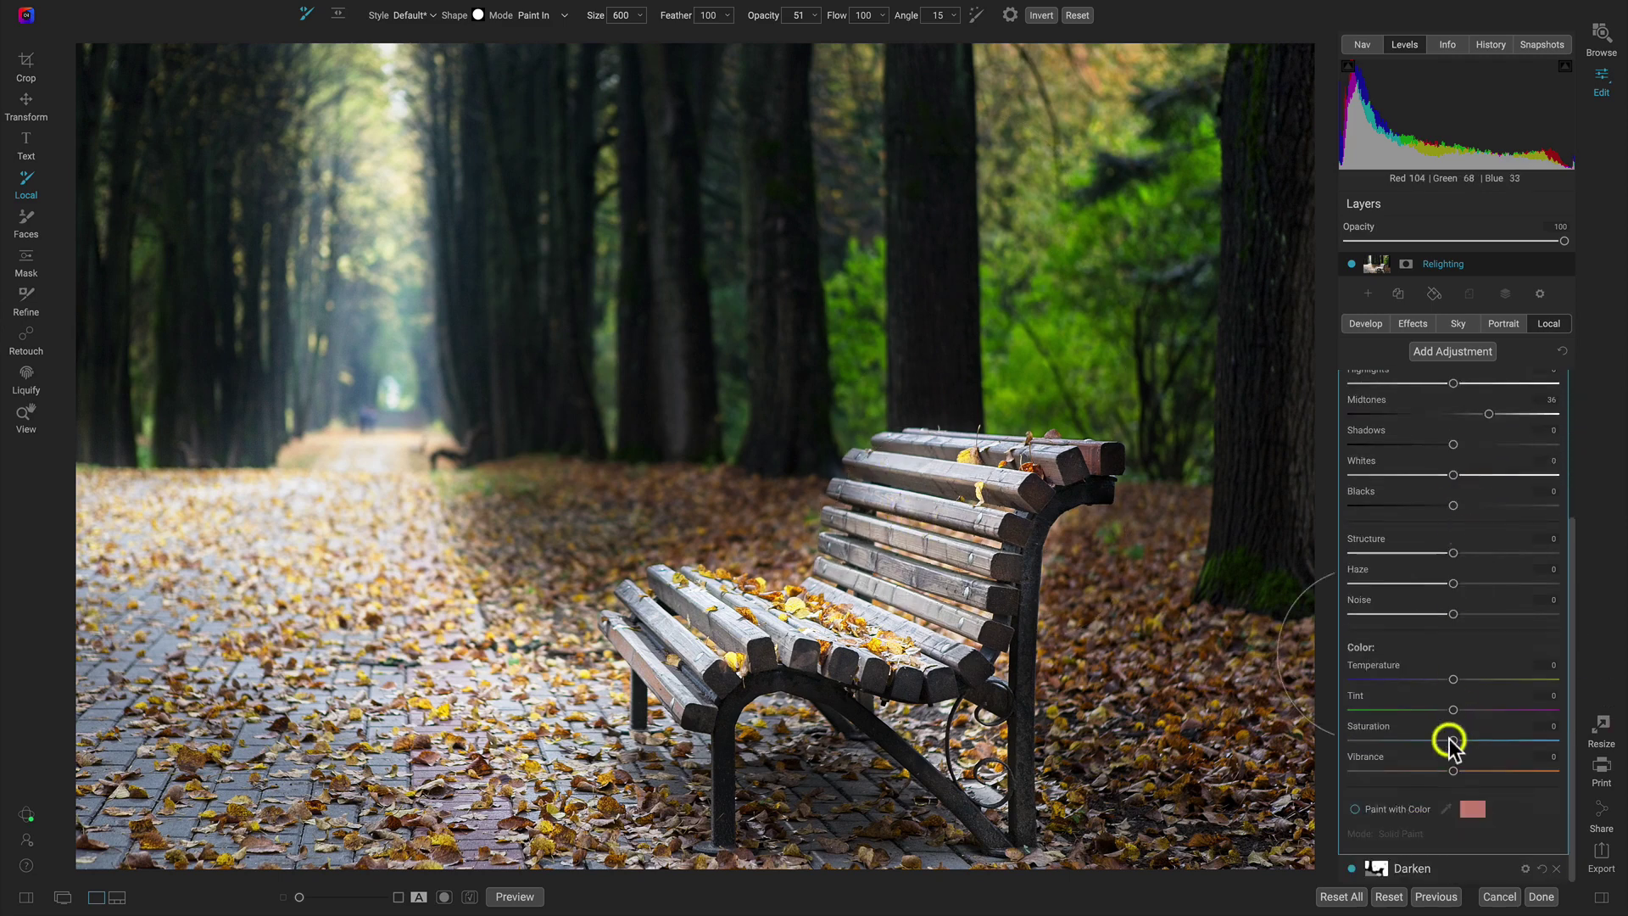
pyautogui.click(1506, 863)
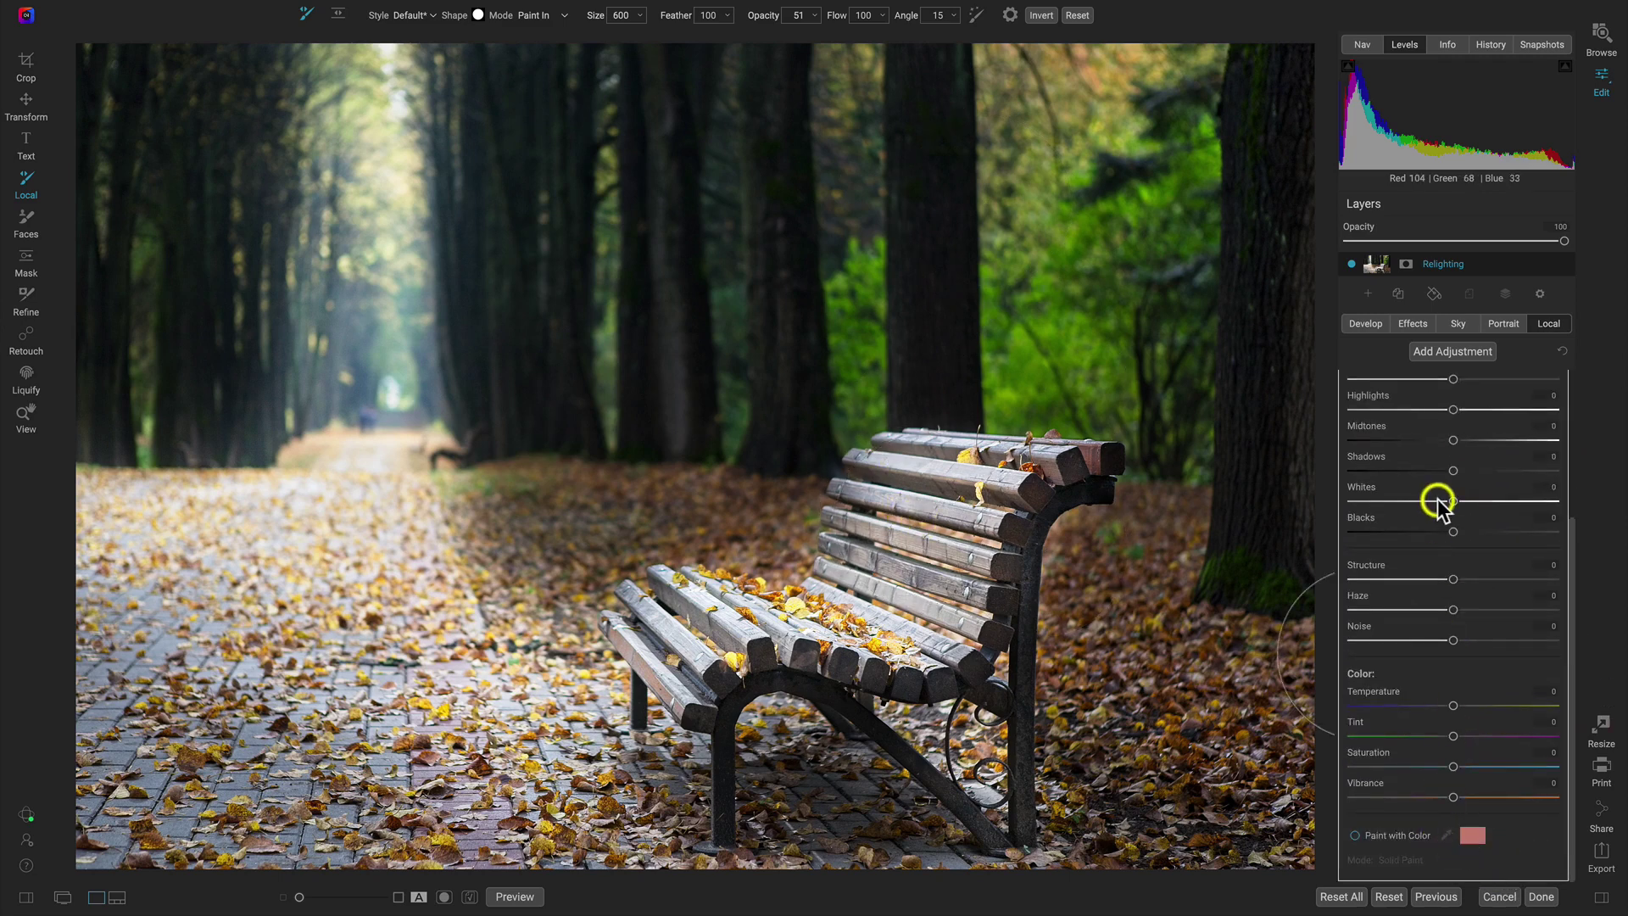
pyautogui.click(1379, 412)
pyautogui.scroll(-3, 1392, 403)
pyautogui.press('[')
pyautogui.press('[')
pyautogui.press('[')
pyautogui.press('[')
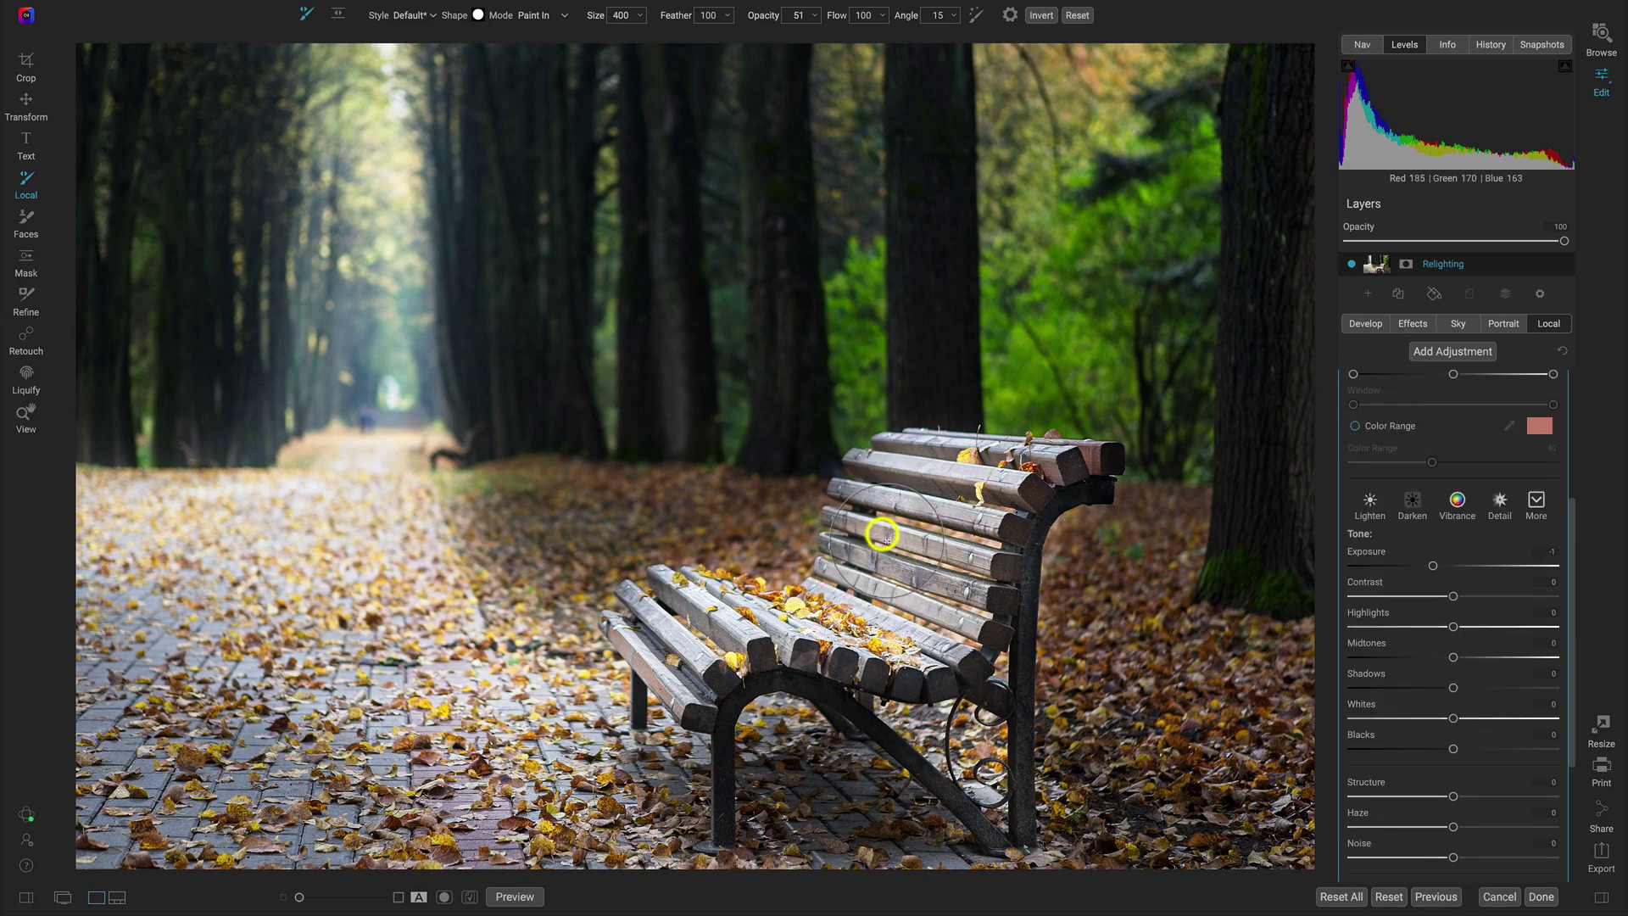
pyautogui.press('[')
pyautogui.press('[')
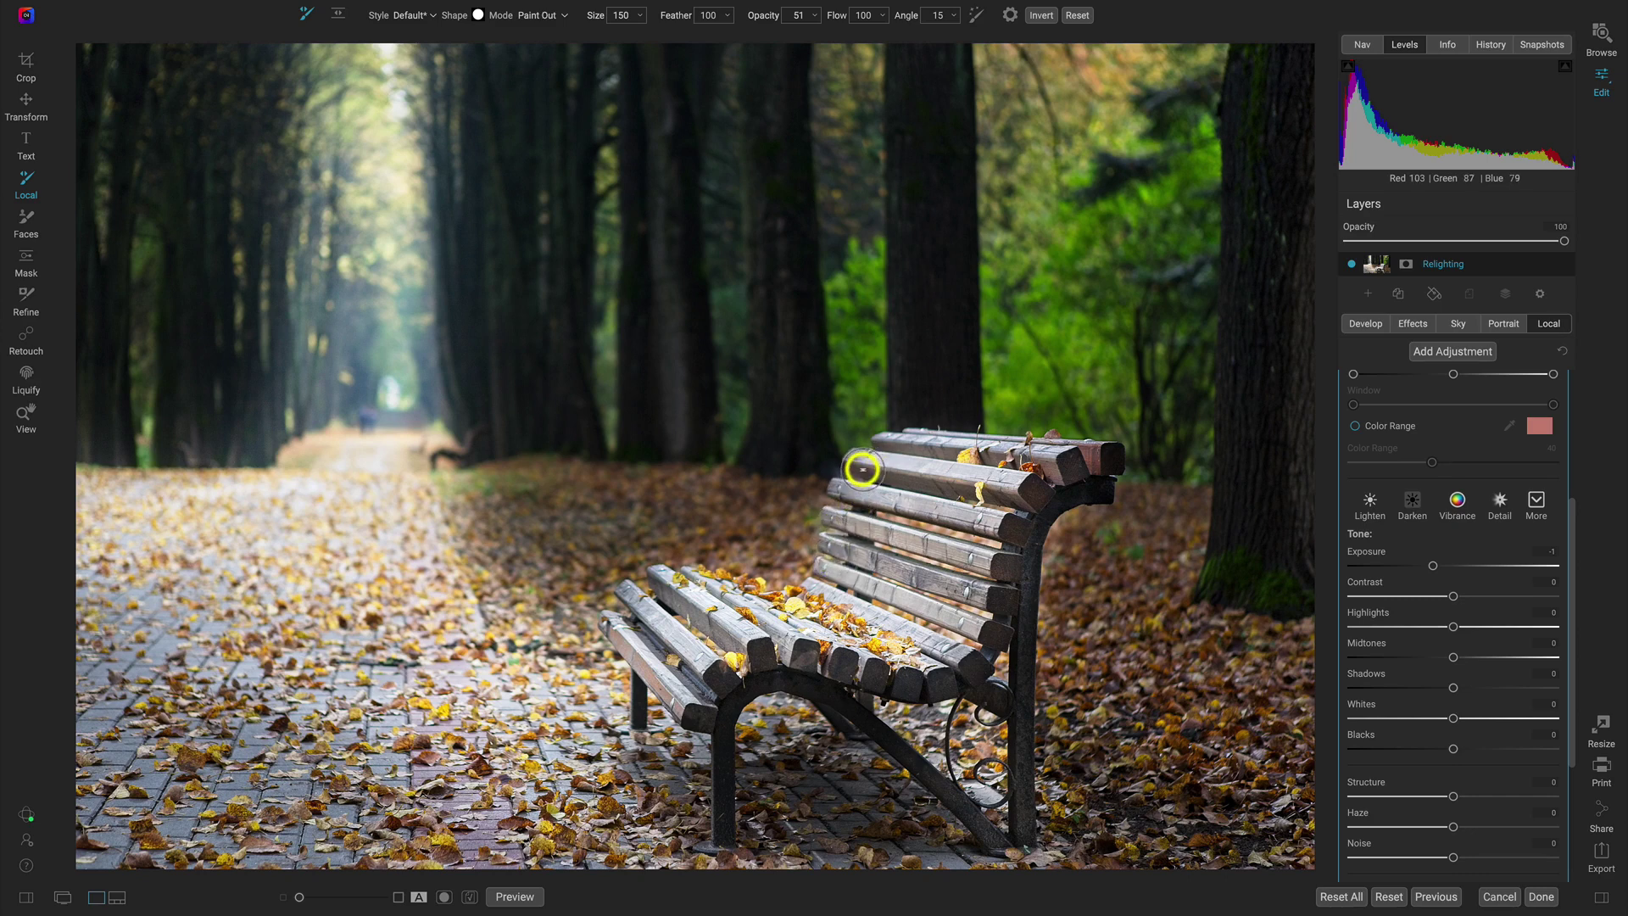
pyautogui.scroll(3, 1467, 587)
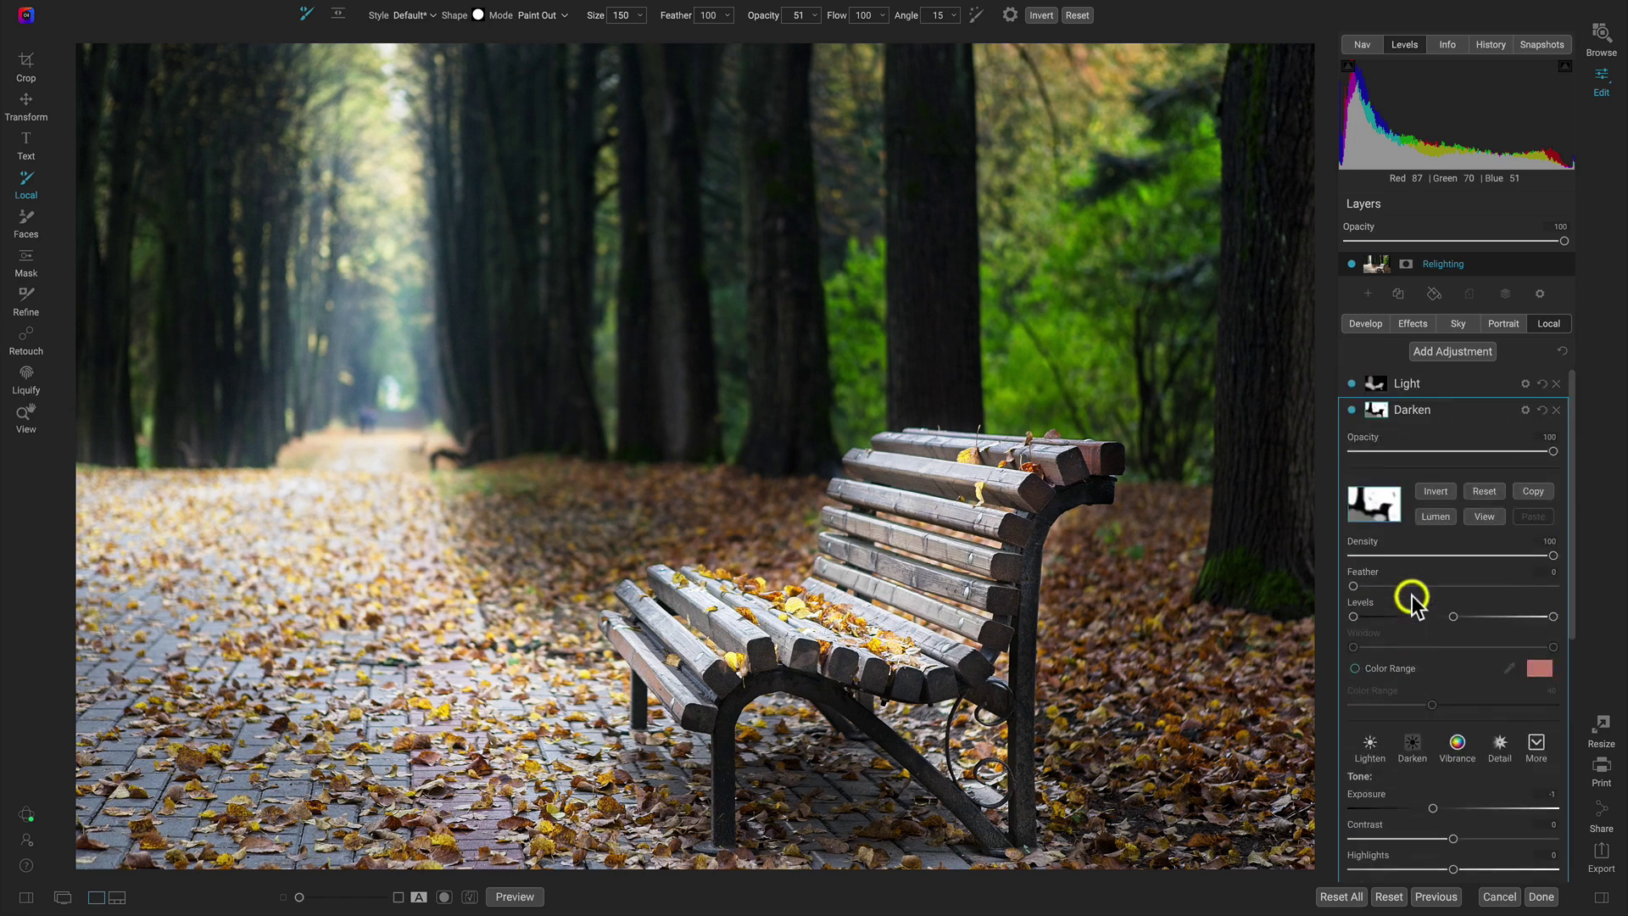
# - Add a Sun Flare filter (Sun-Flare-01, Amount 80) and flip it to the upper-left trees
pyautogui.click(1413, 323)
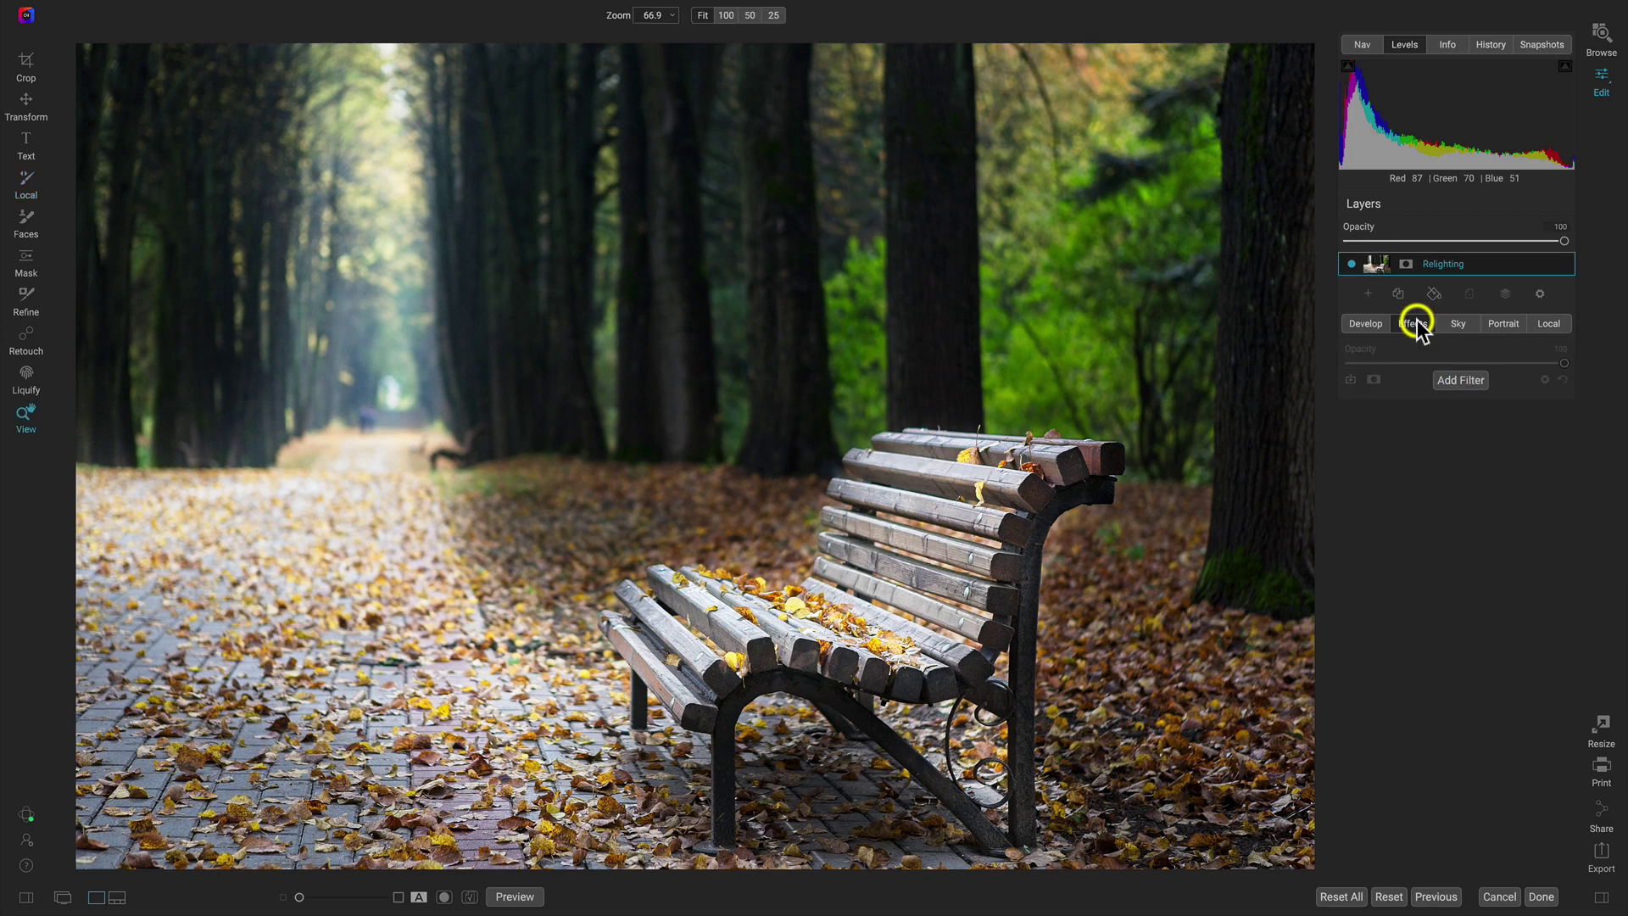
pyautogui.click(1447, 376)
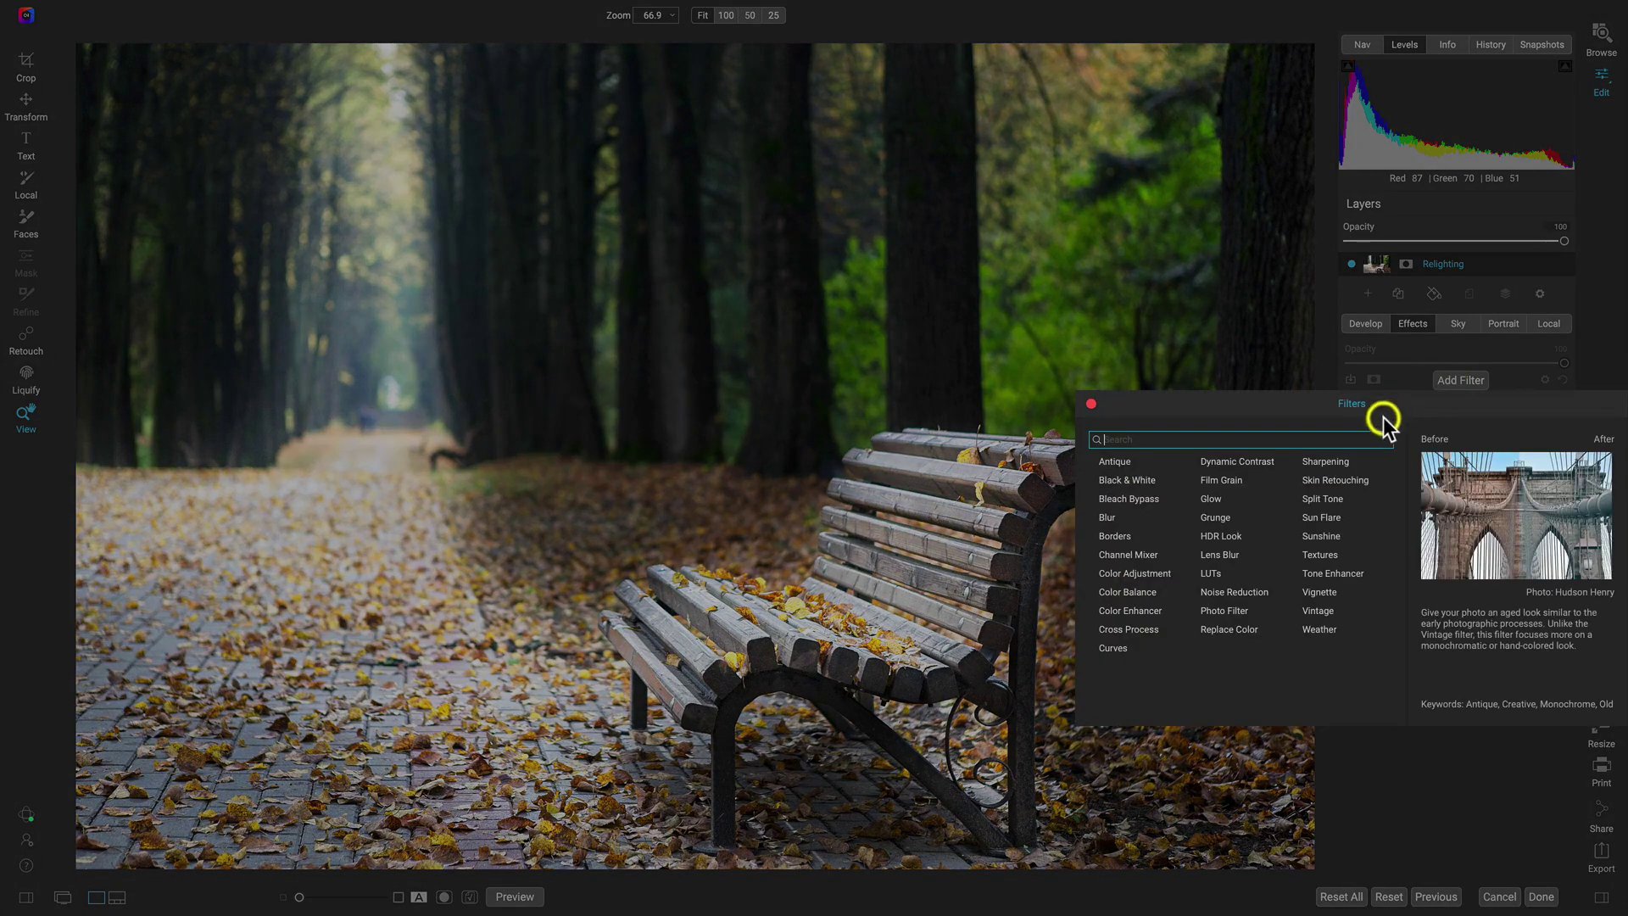
pyautogui.click(1322, 516)
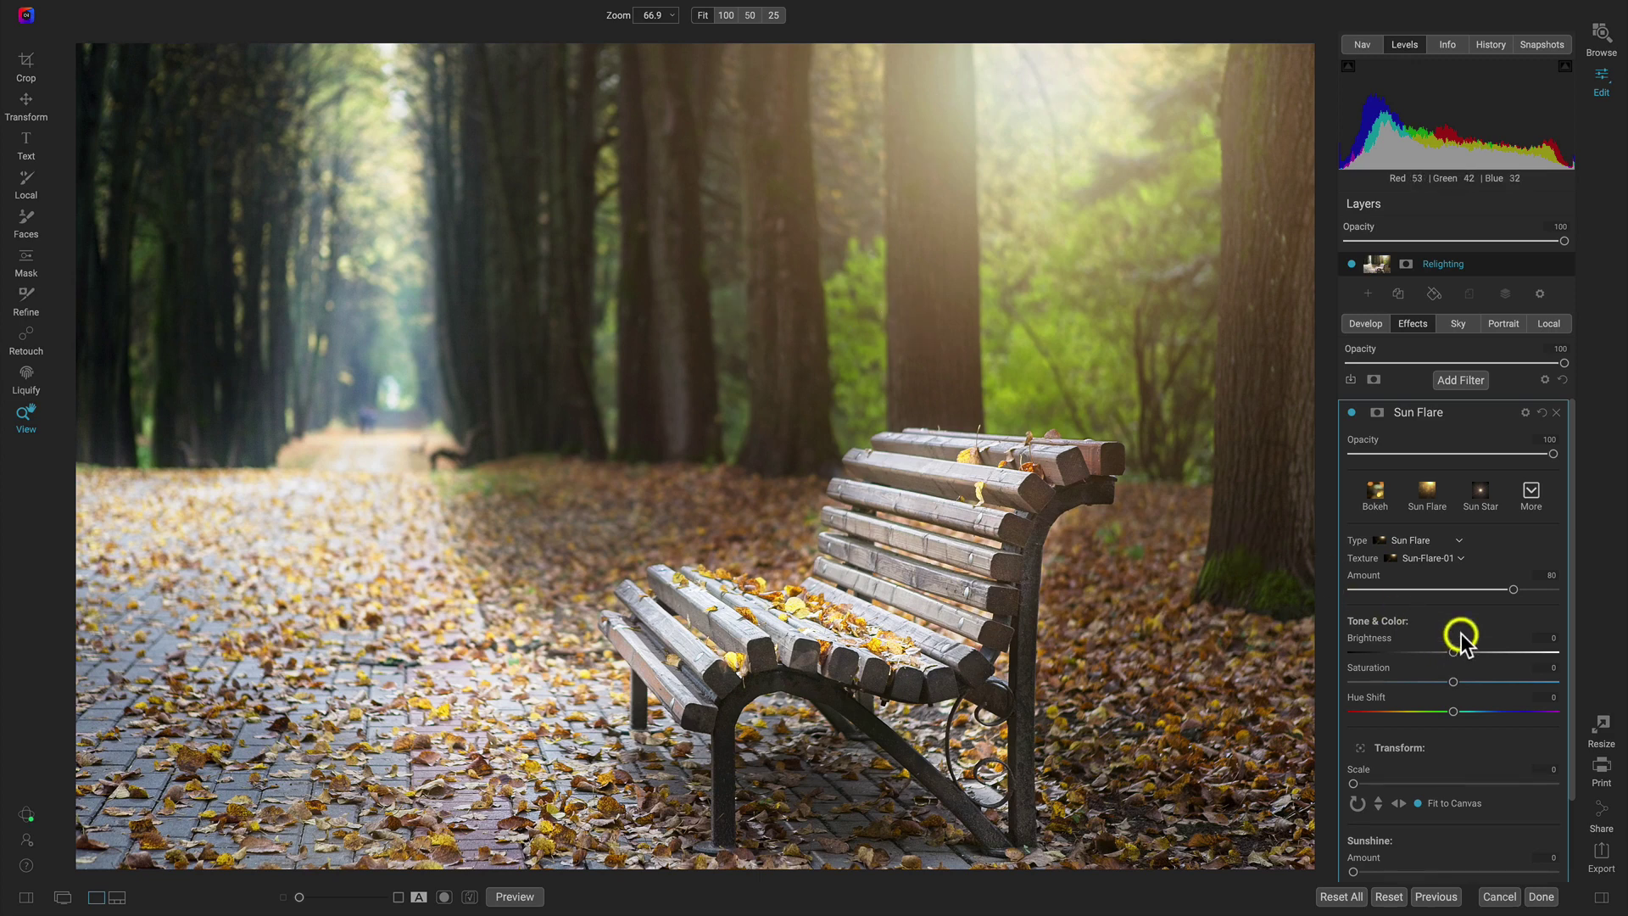
pyautogui.scroll(-1, 1467, 651)
pyautogui.click(1394, 704)
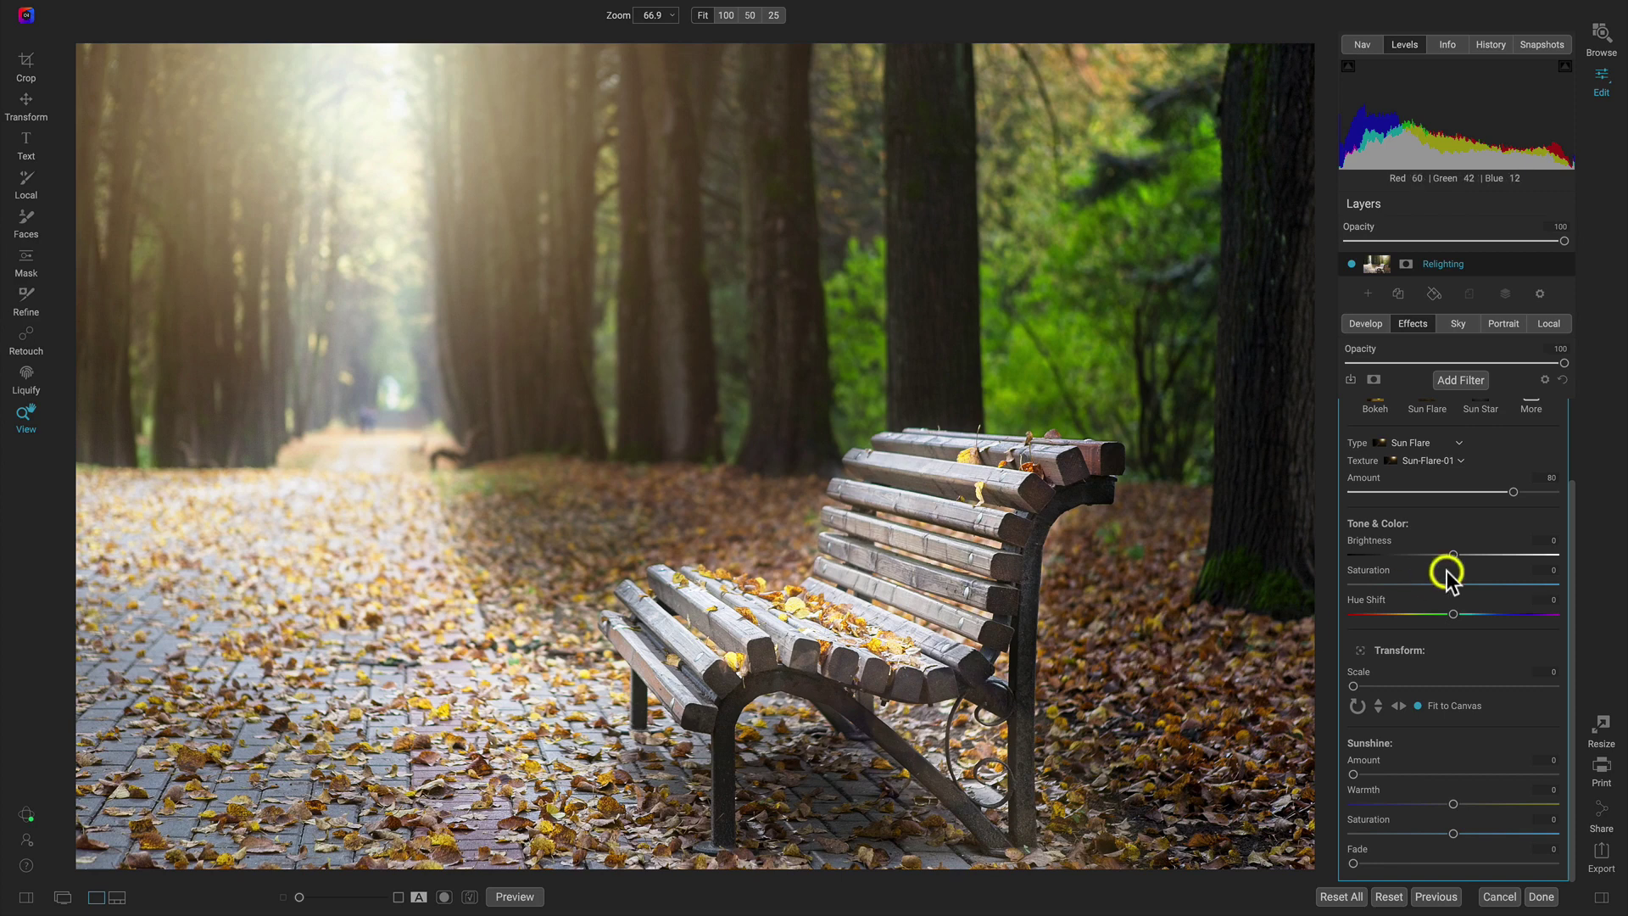
pyautogui.scroll(2, 1469, 502)
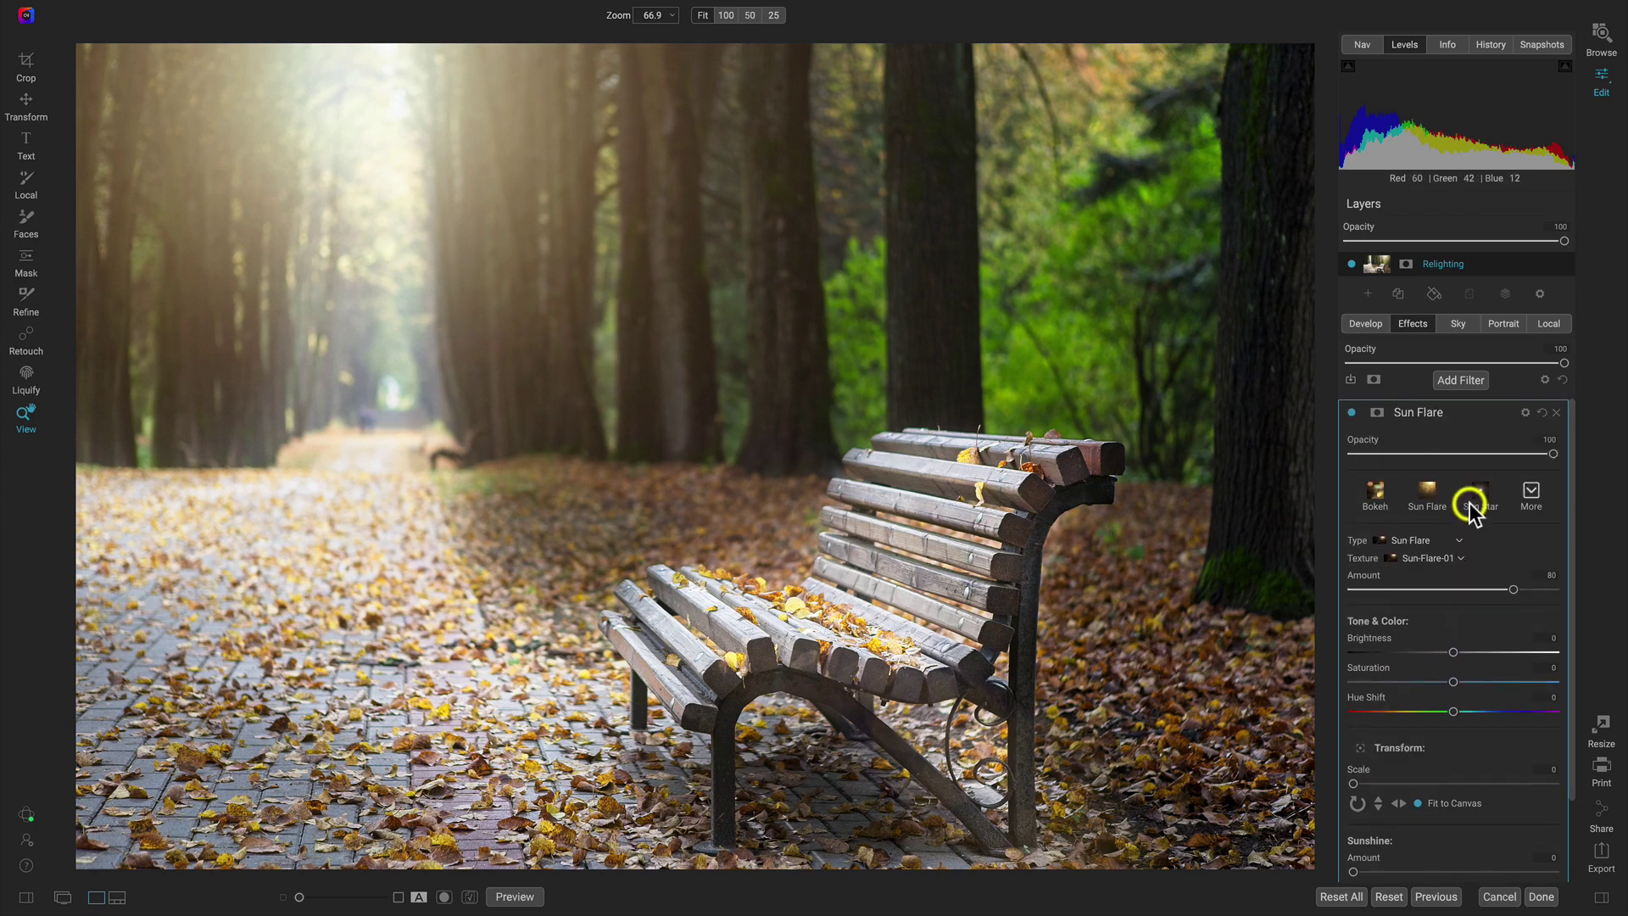
# - Add a Vignette filter with the Big Softy style at -100 brightness
pyautogui.click(1474, 382)
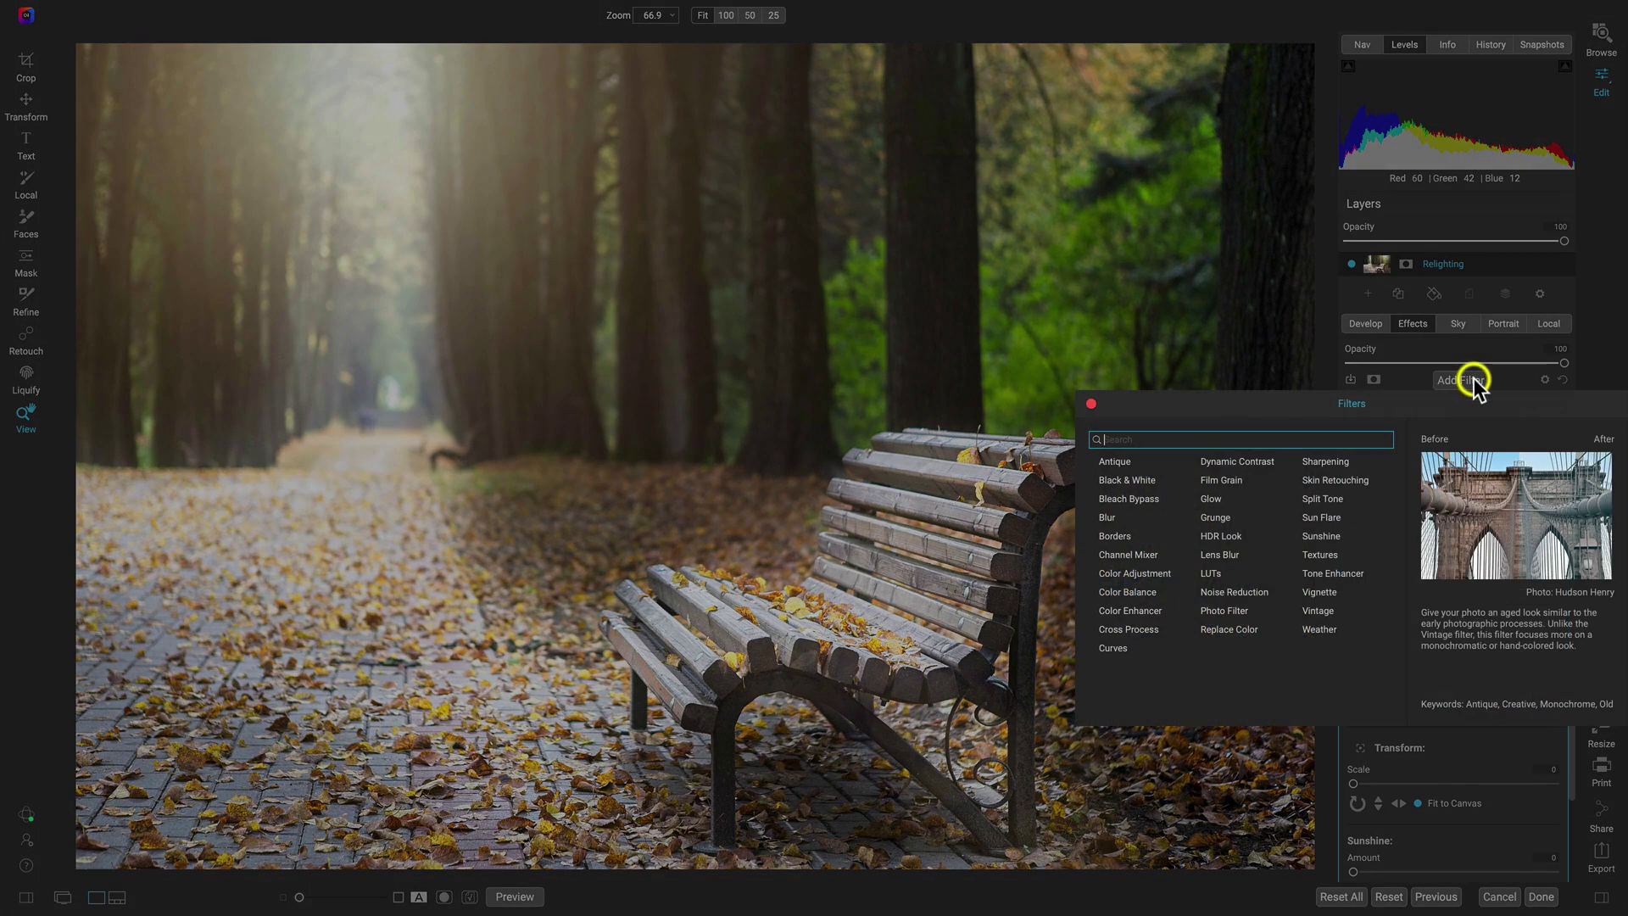
pyautogui.click(1326, 590)
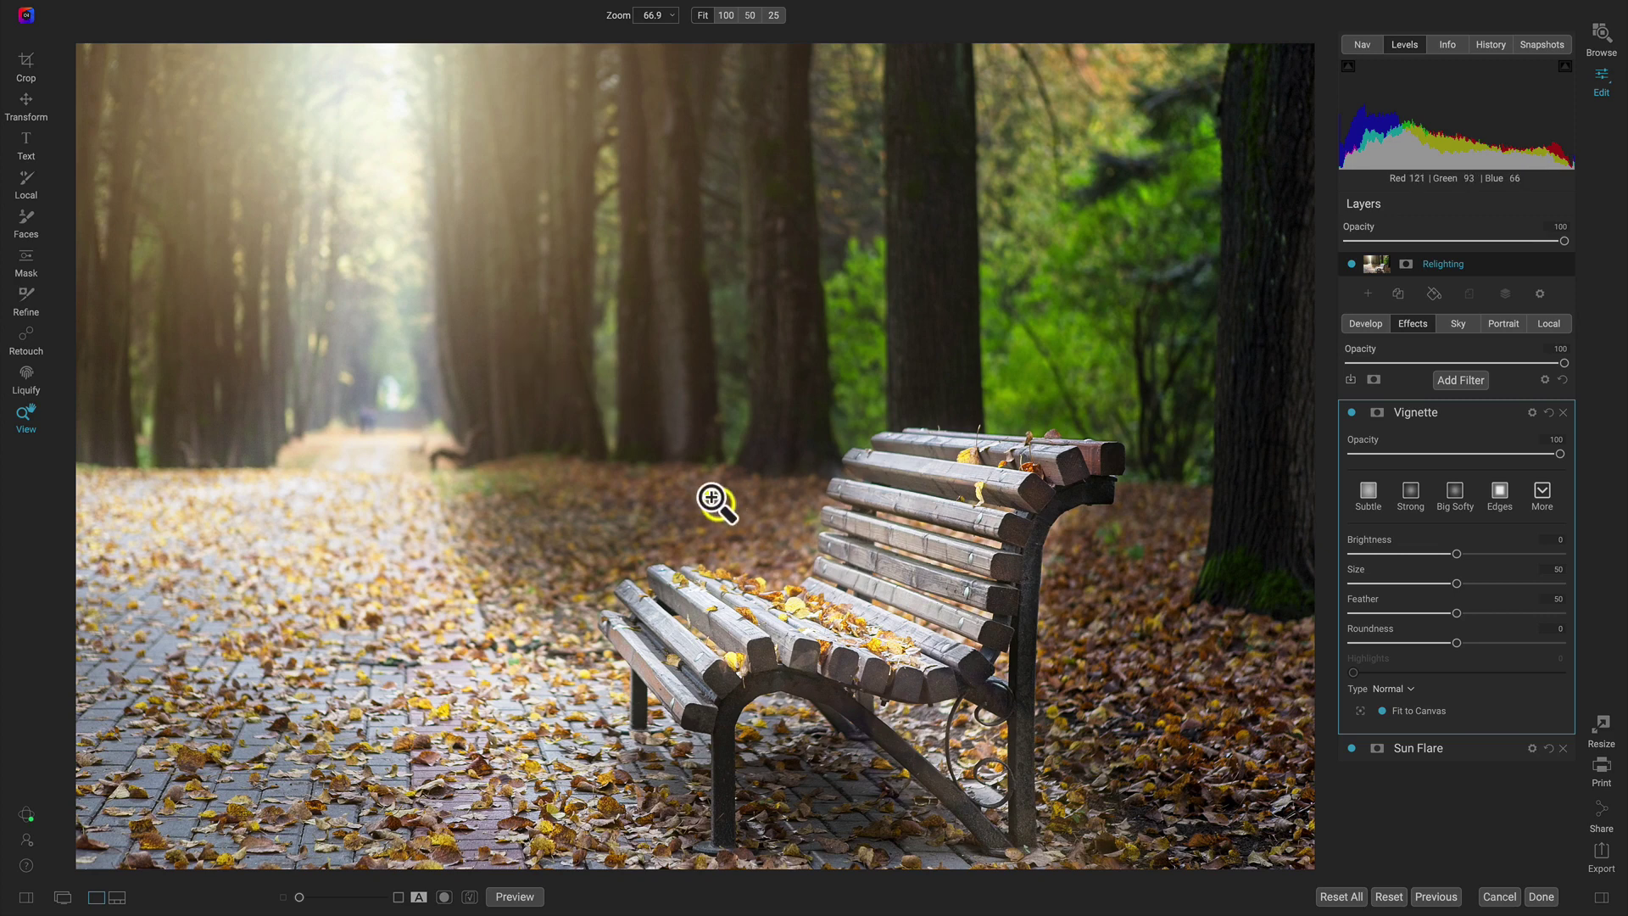
pyautogui.click(1455, 496)
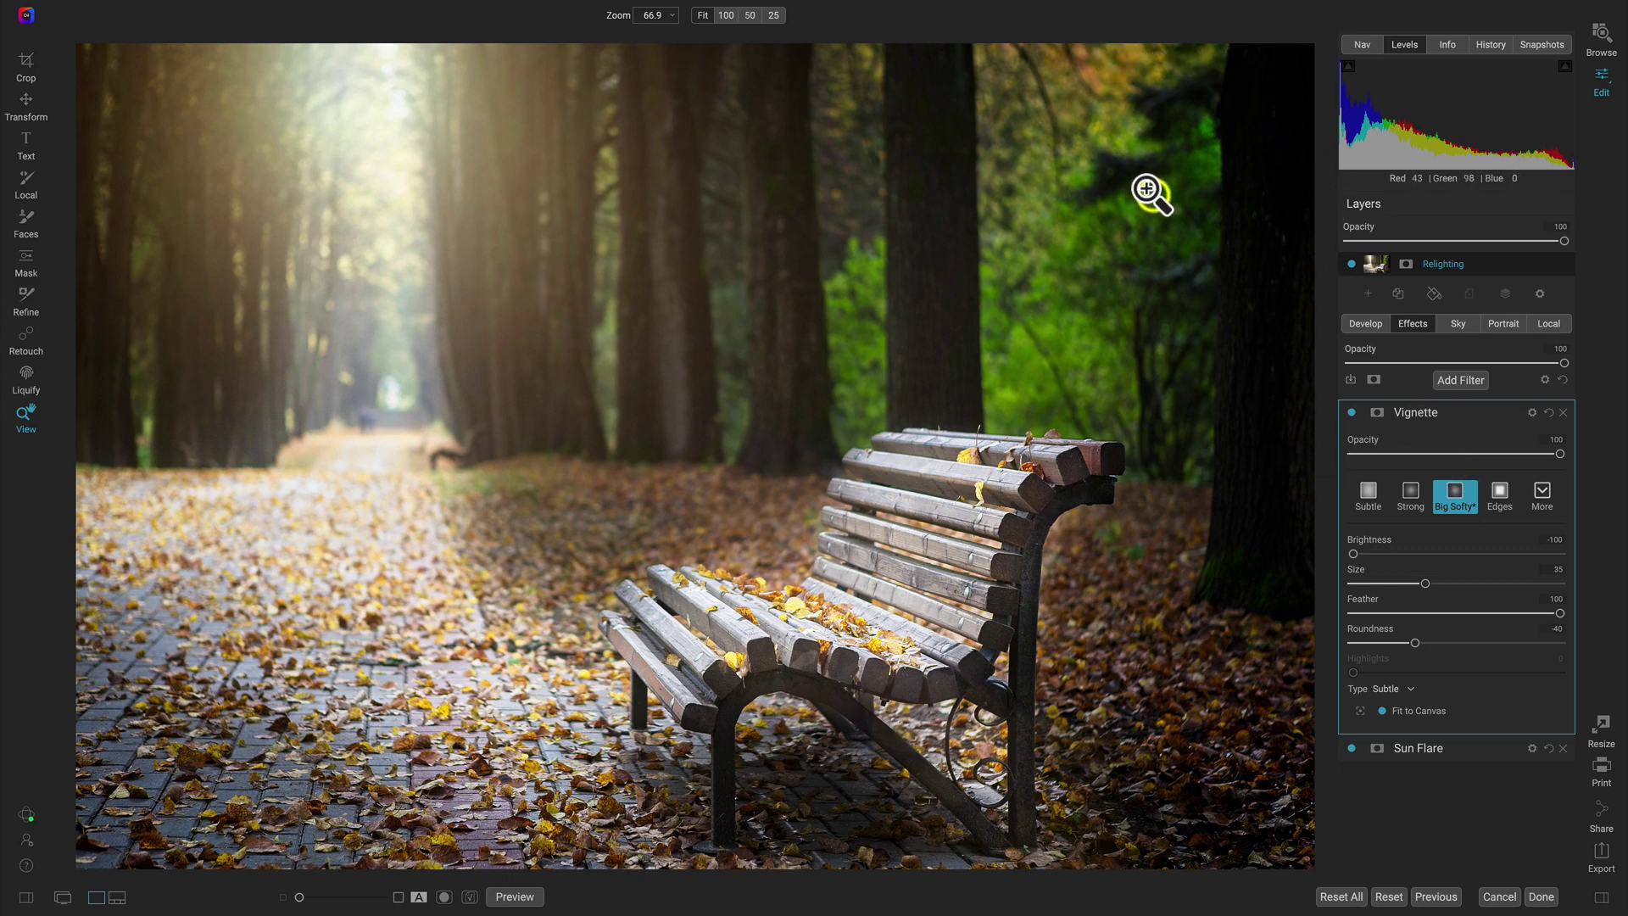
pyautogui.press('j')
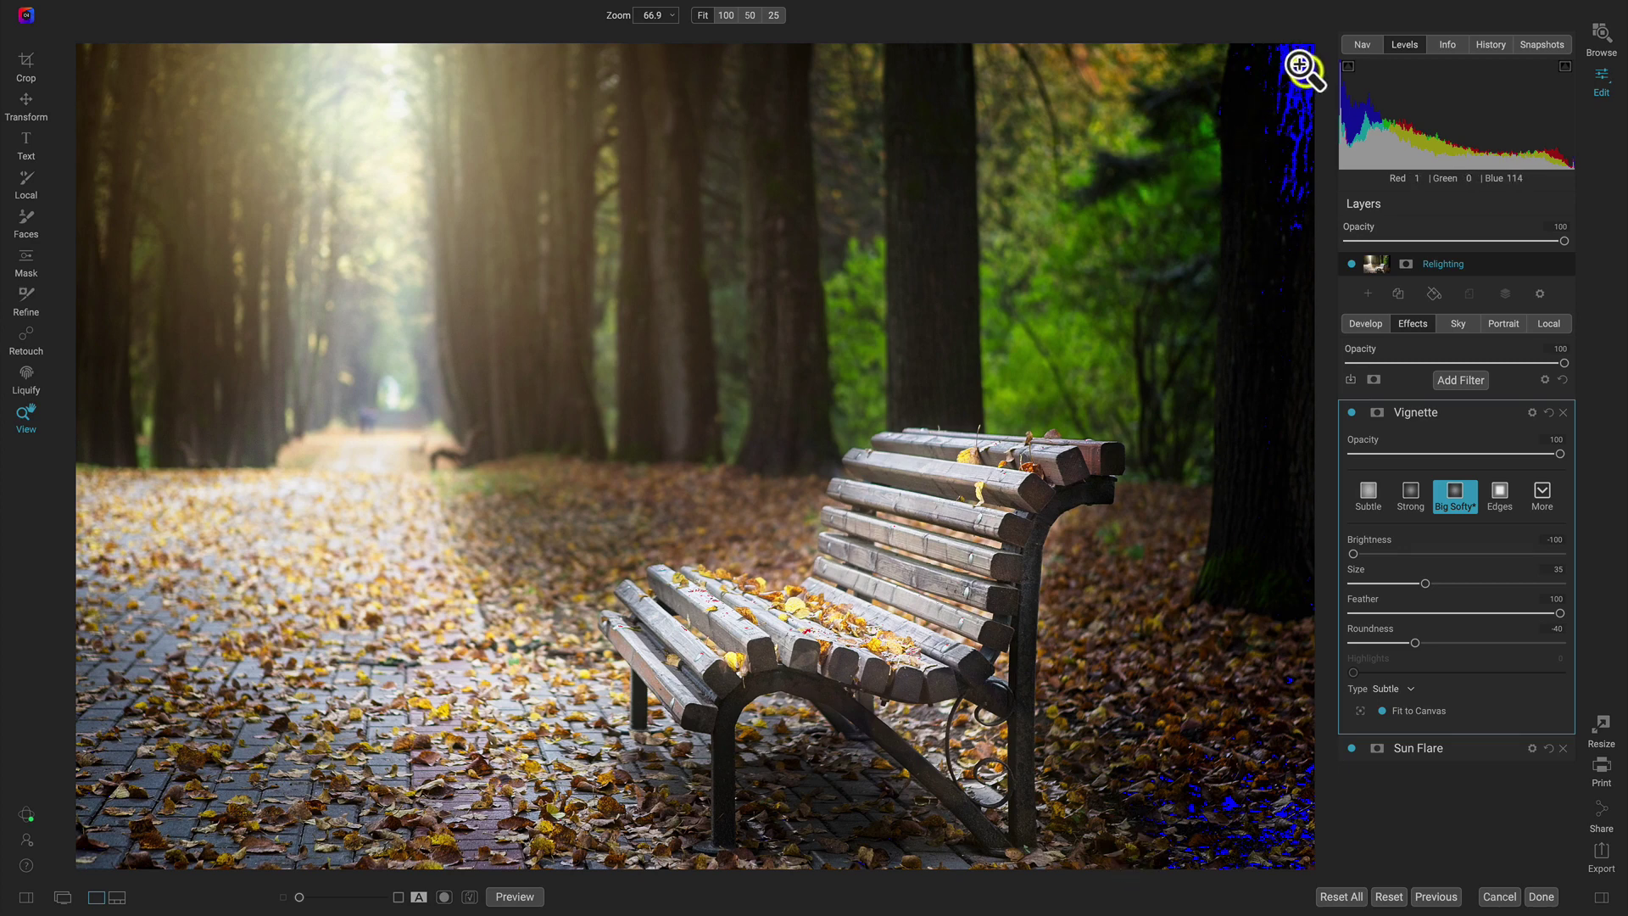
# - Raise the vignette's Shadows protection to reduce clipping, then toggle it to compare
pyautogui.click(1532, 412)
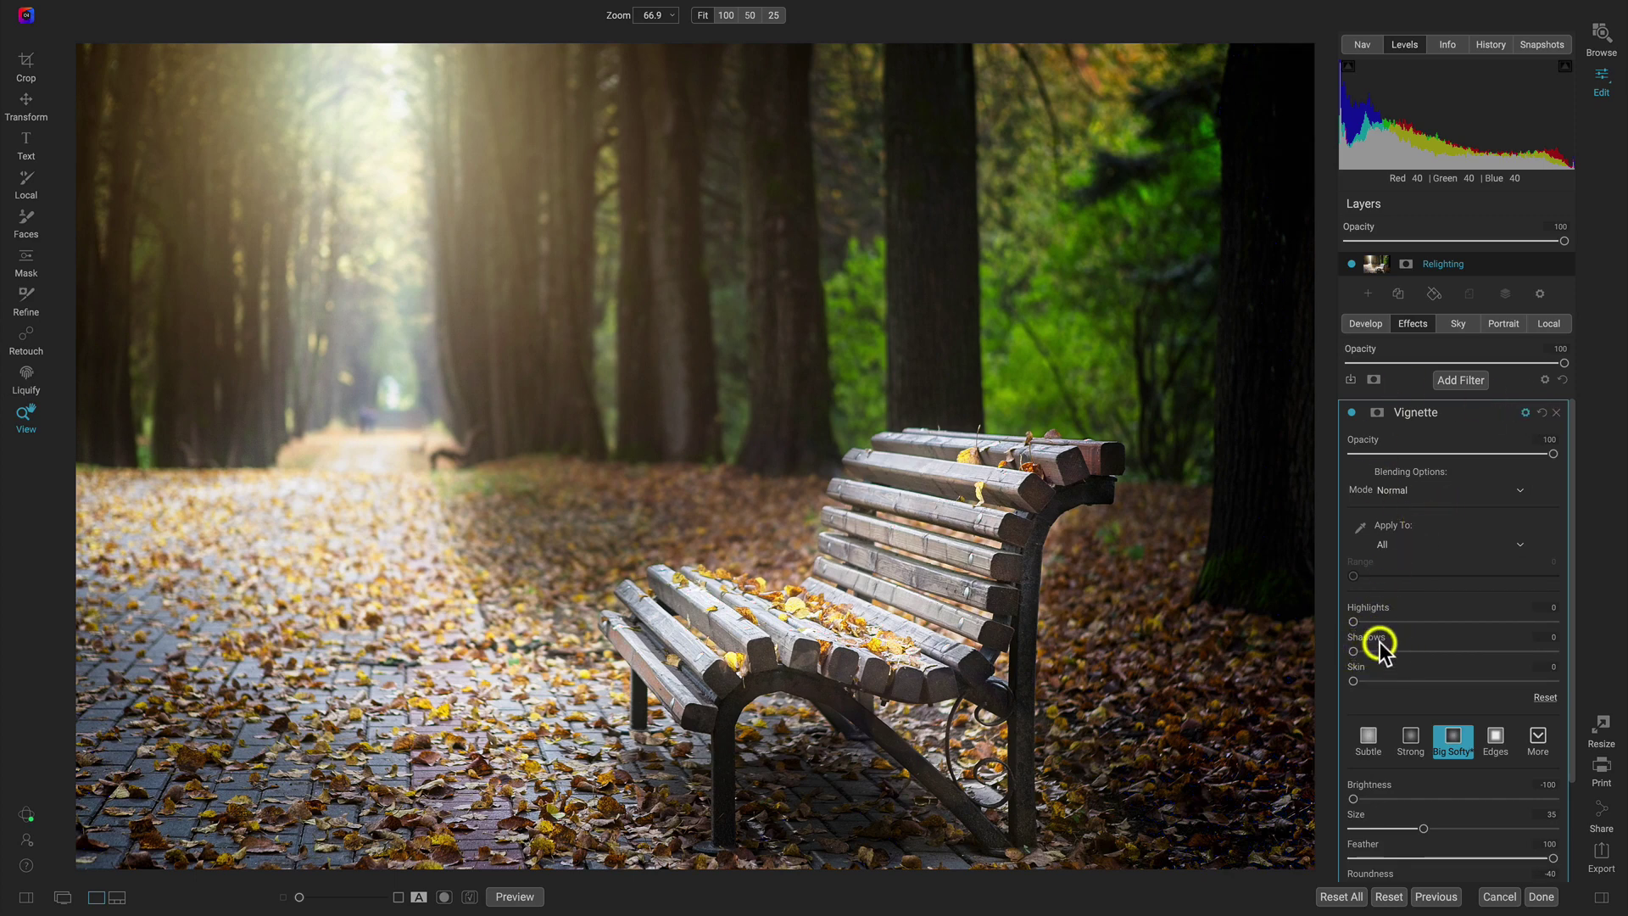
pyautogui.moveTo(1354, 650); pyautogui.dragTo(1582, 653)
pyautogui.press('j')
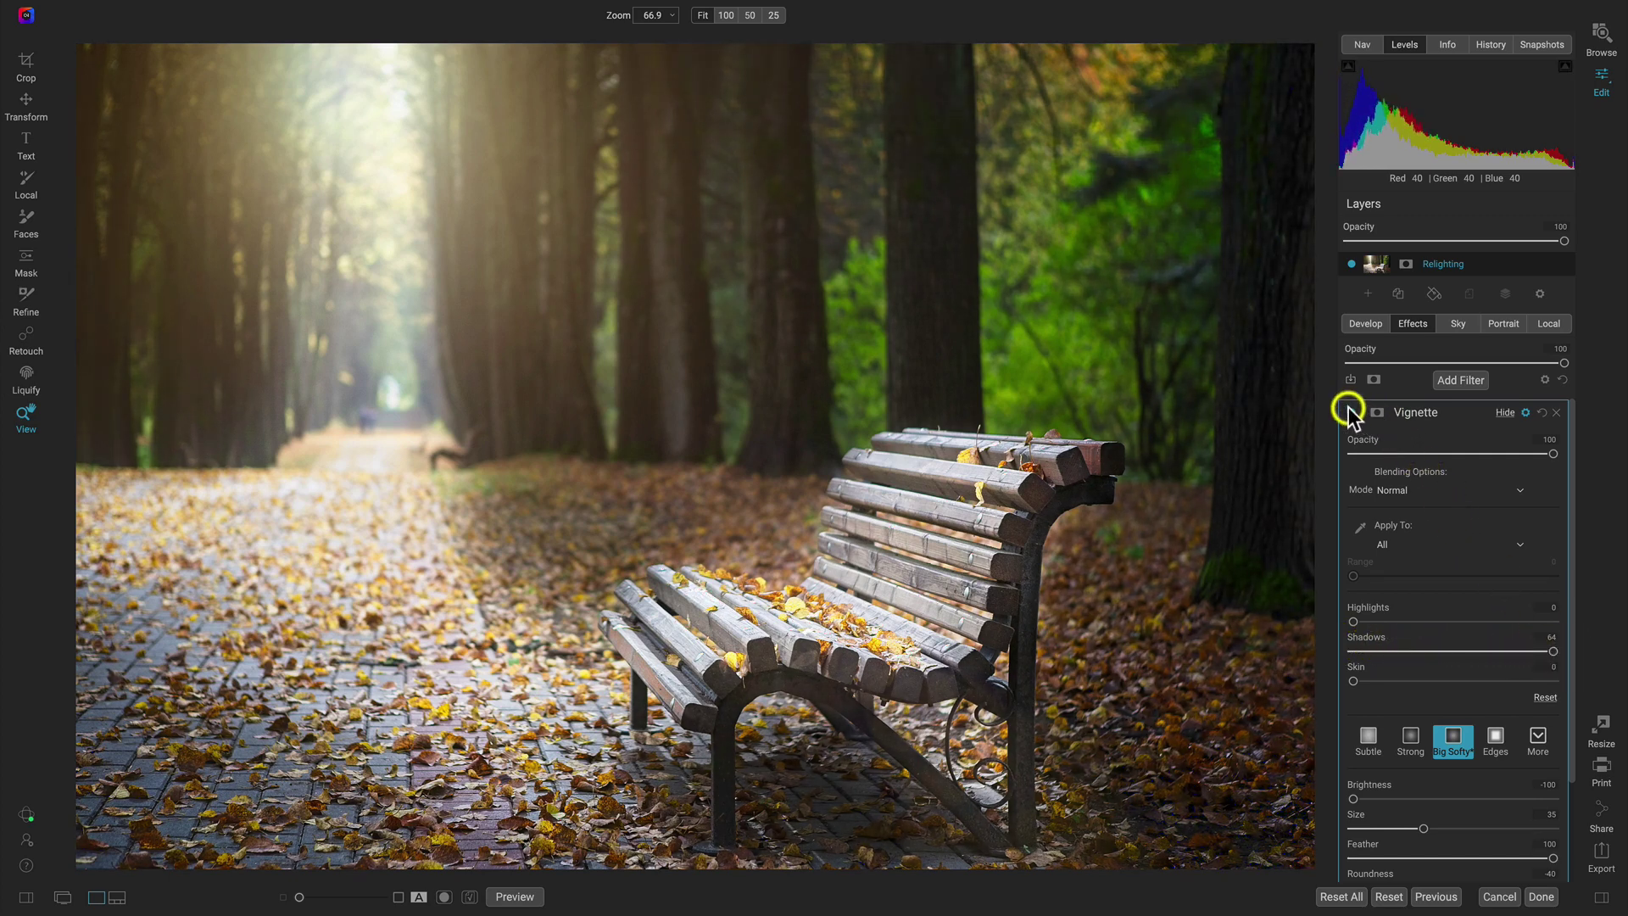
pyautogui.click(1349, 410)
pyautogui.click(1350, 411)
pyautogui.click(1350, 410)
pyautogui.click(1349, 410)
# - Add Dynamic Contrast with an inverted mask and paint it onto the bench at size 400, opacity 100
pyautogui.click(1465, 379)
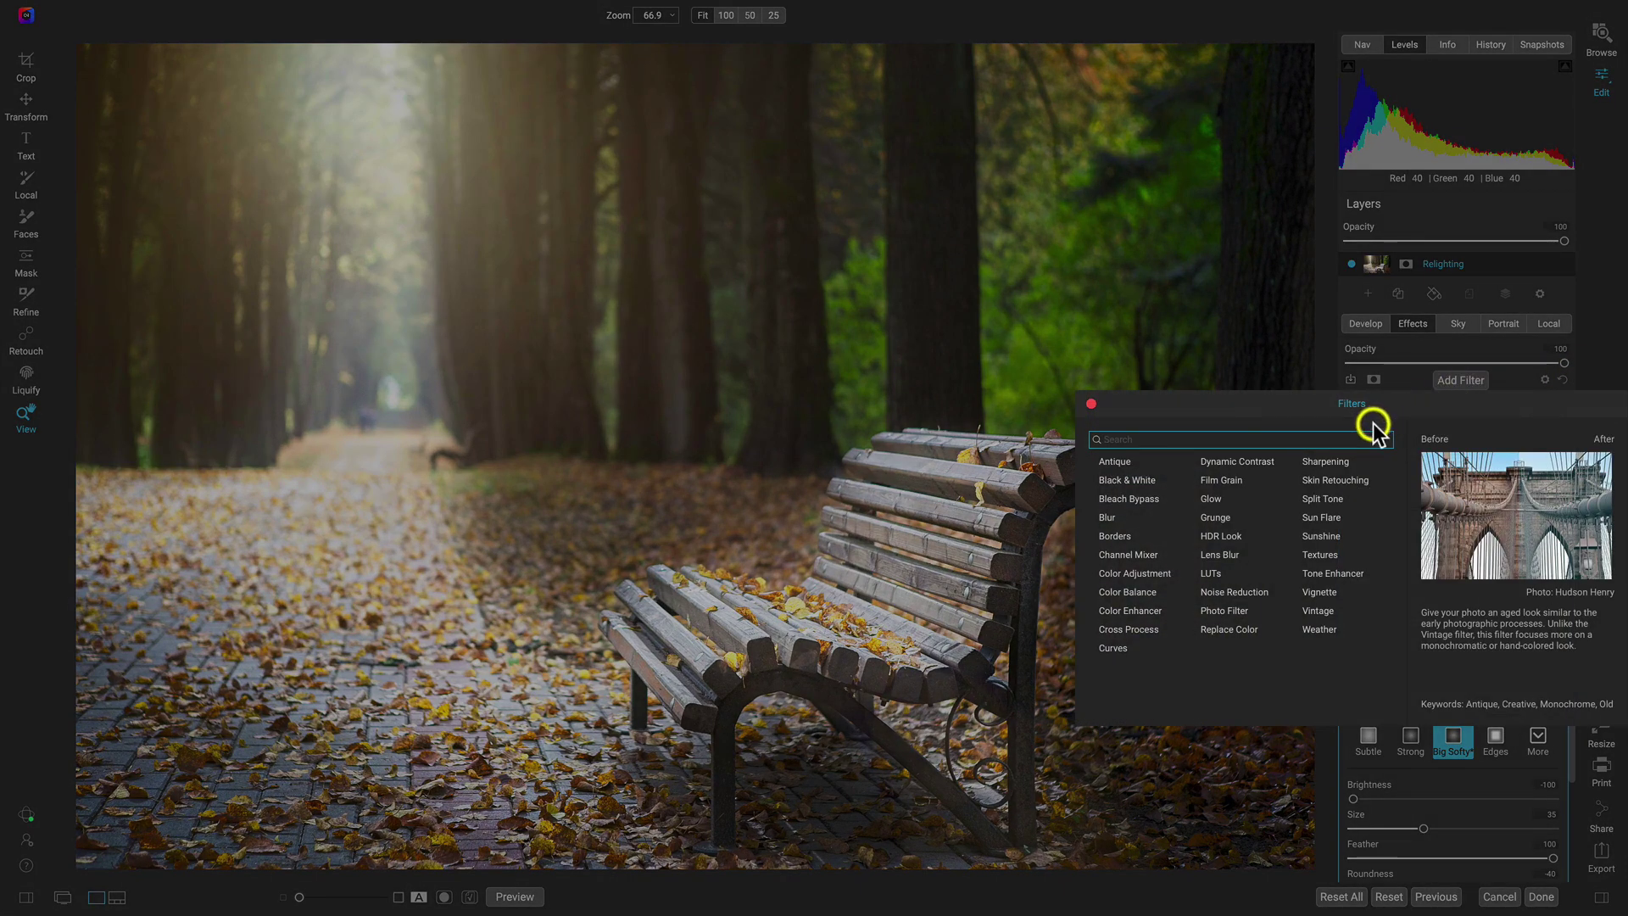
pyautogui.click(1218, 460)
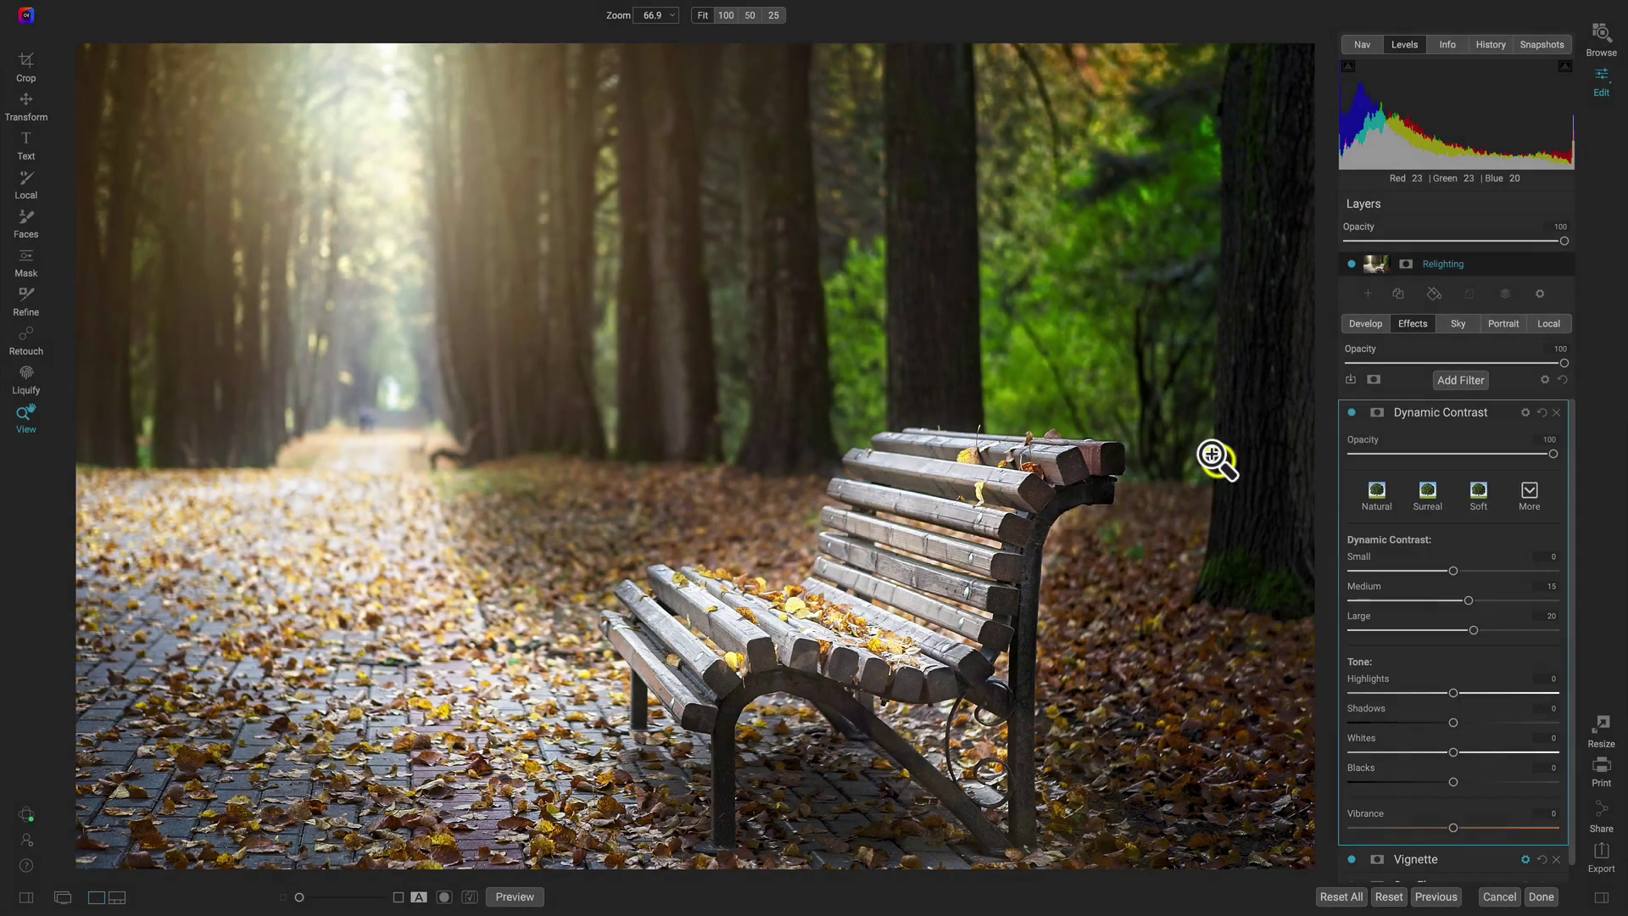
pyautogui.click(1376, 414)
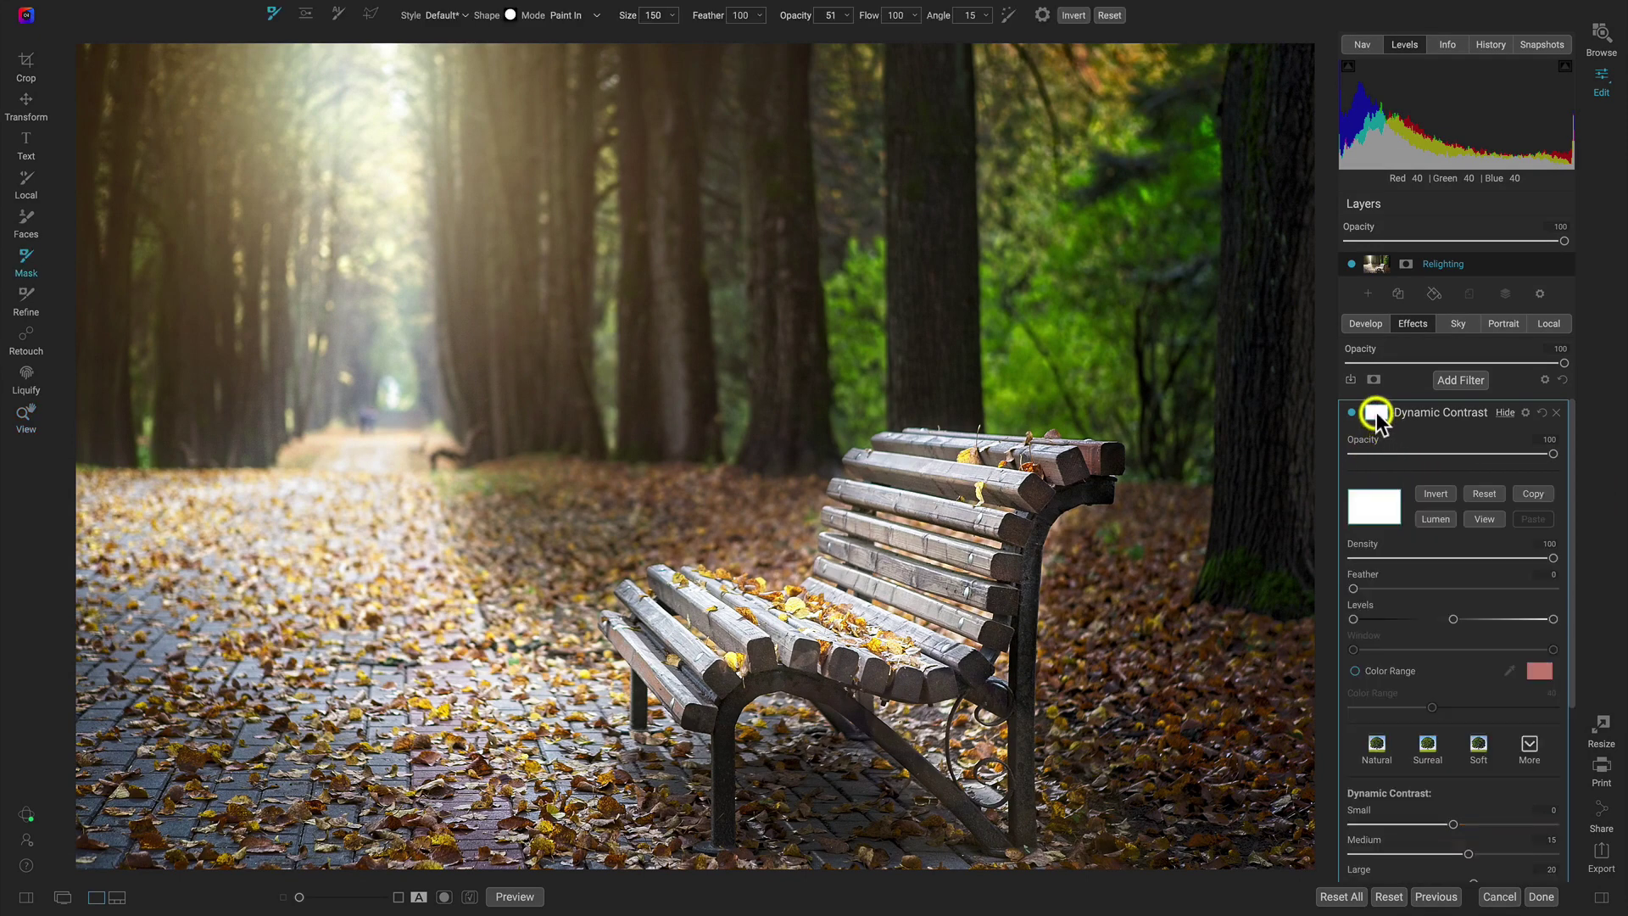
pyautogui.click(1438, 496)
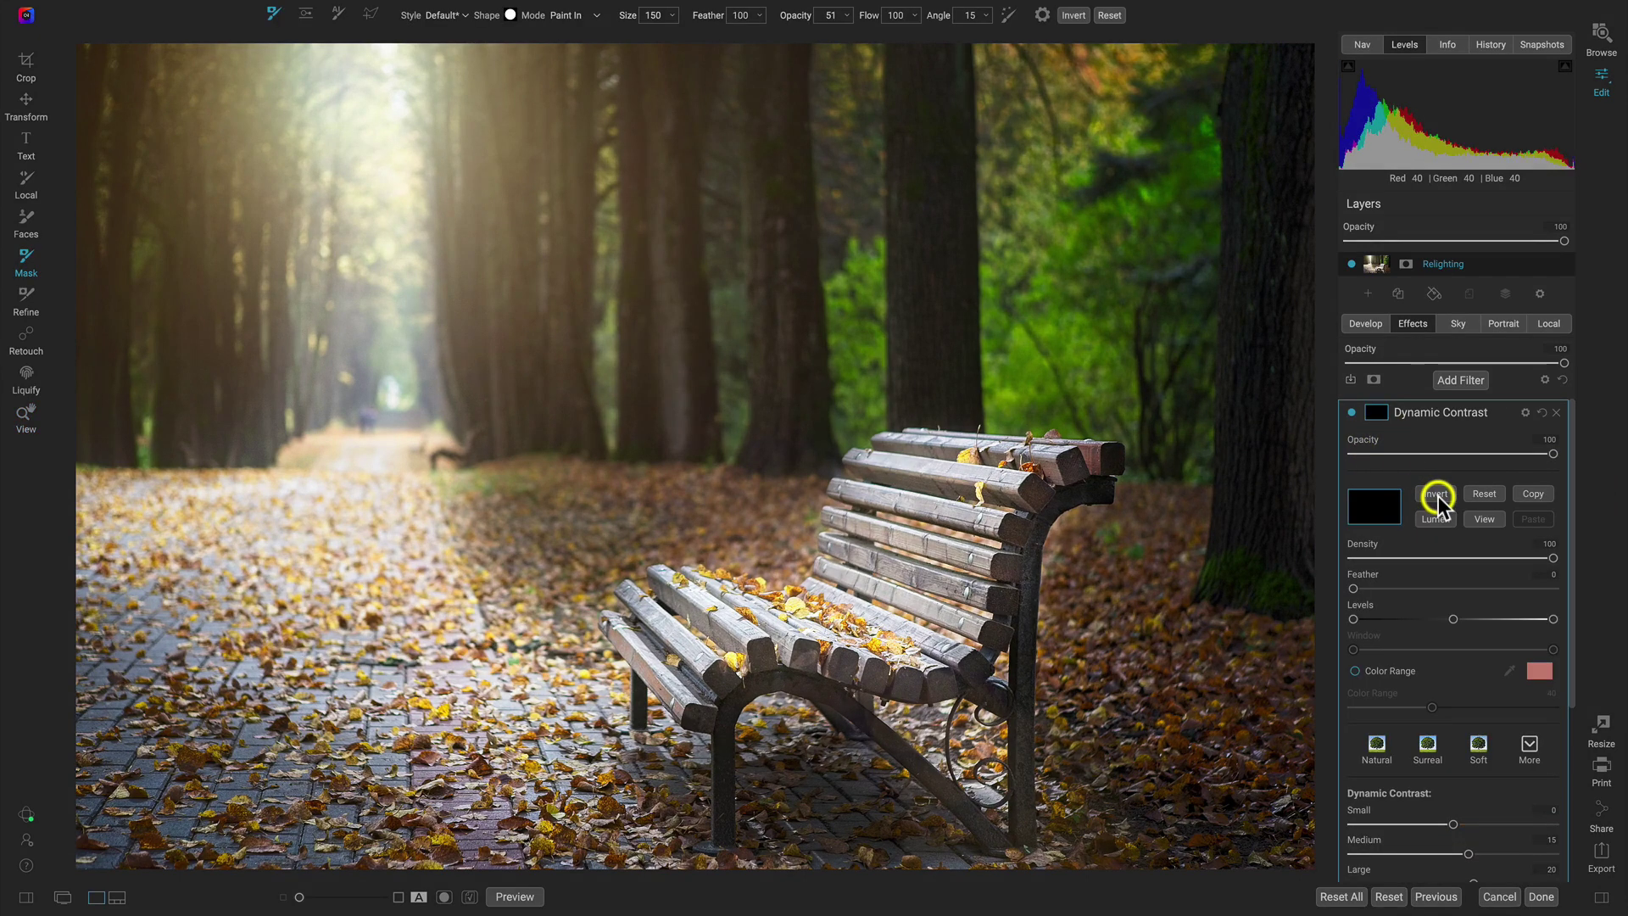
pyautogui.click(1482, 517)
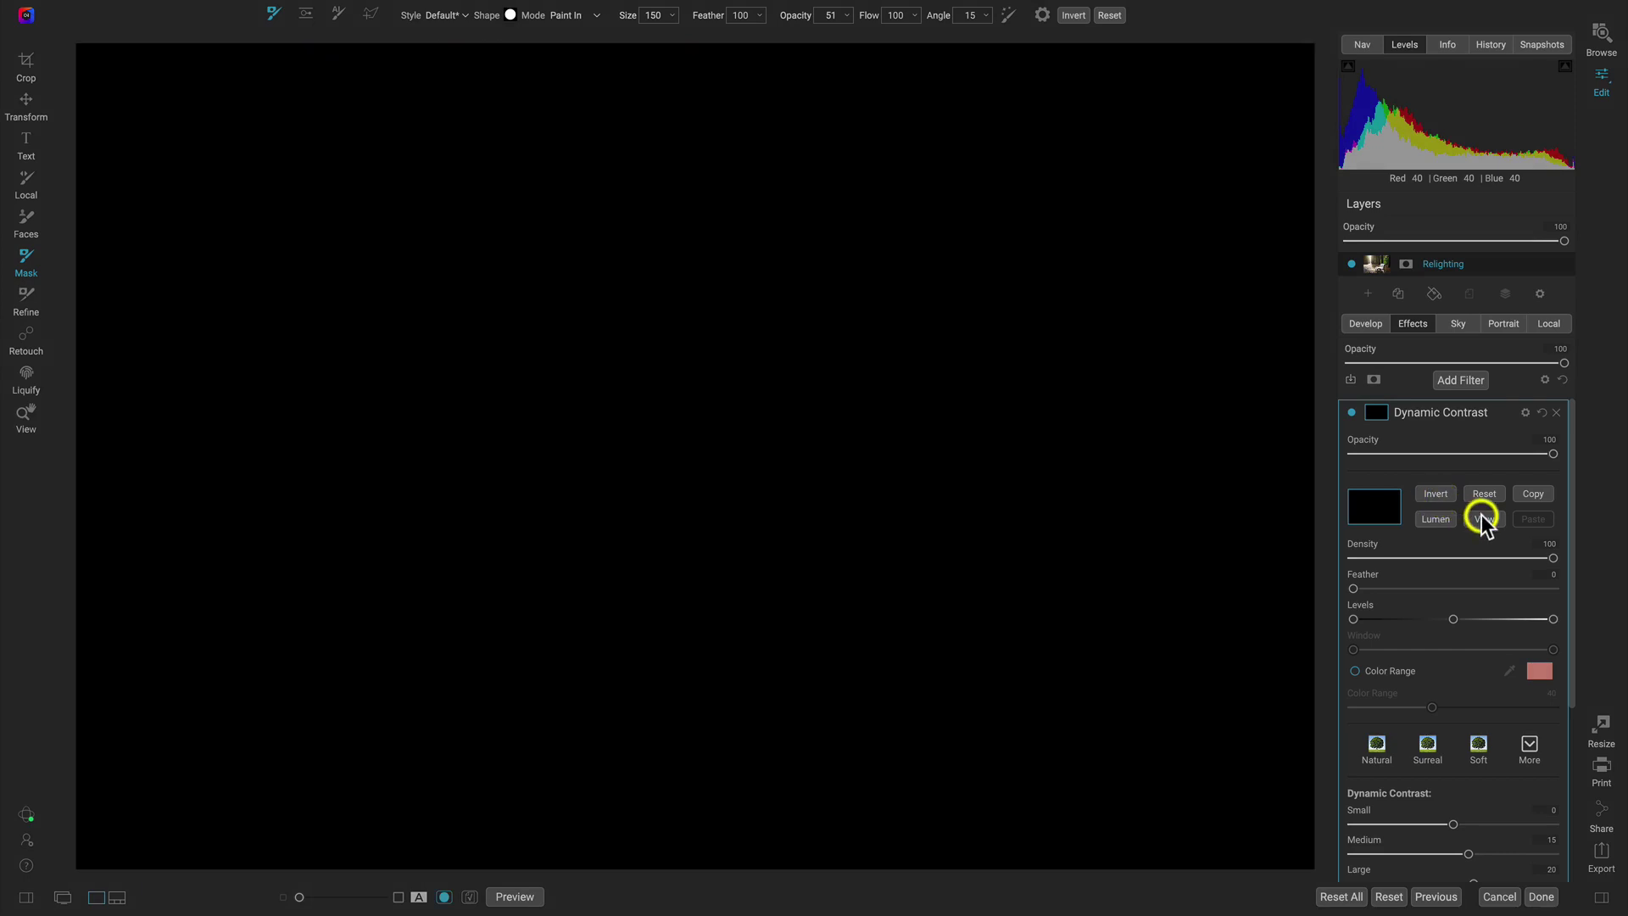
pyautogui.click(1482, 517)
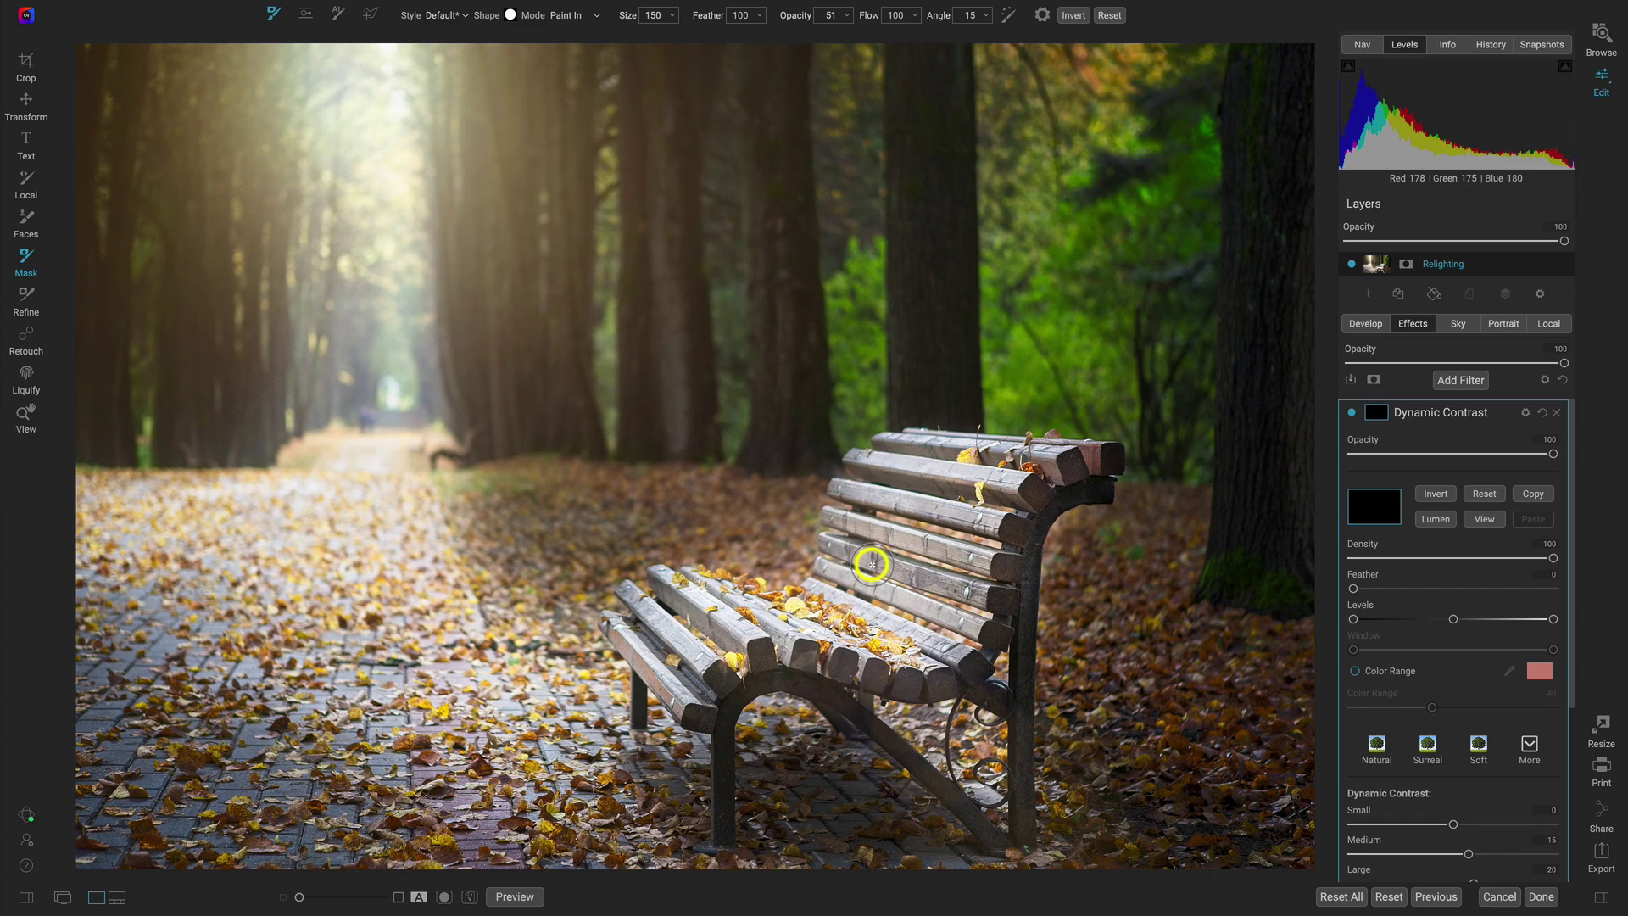
pyautogui.press(']')
pyautogui.press(']')
pyautogui.press(']')
pyautogui.press(']')
pyautogui.press(']')
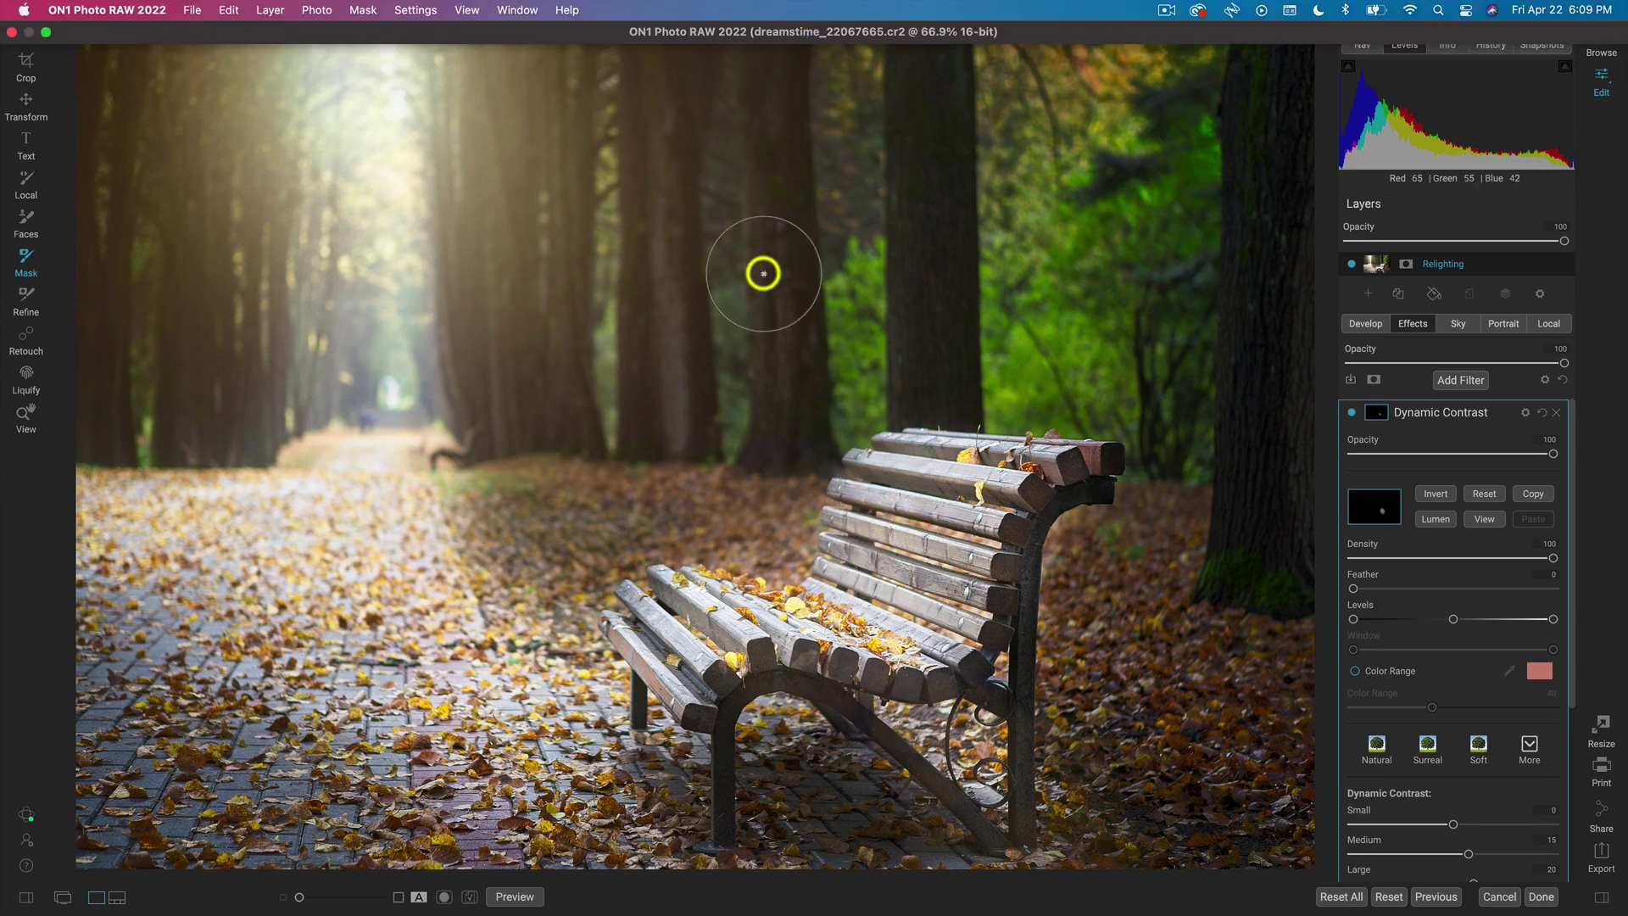
pyautogui.moveTo(797, 17); pyautogui.dragTo(956, 43)
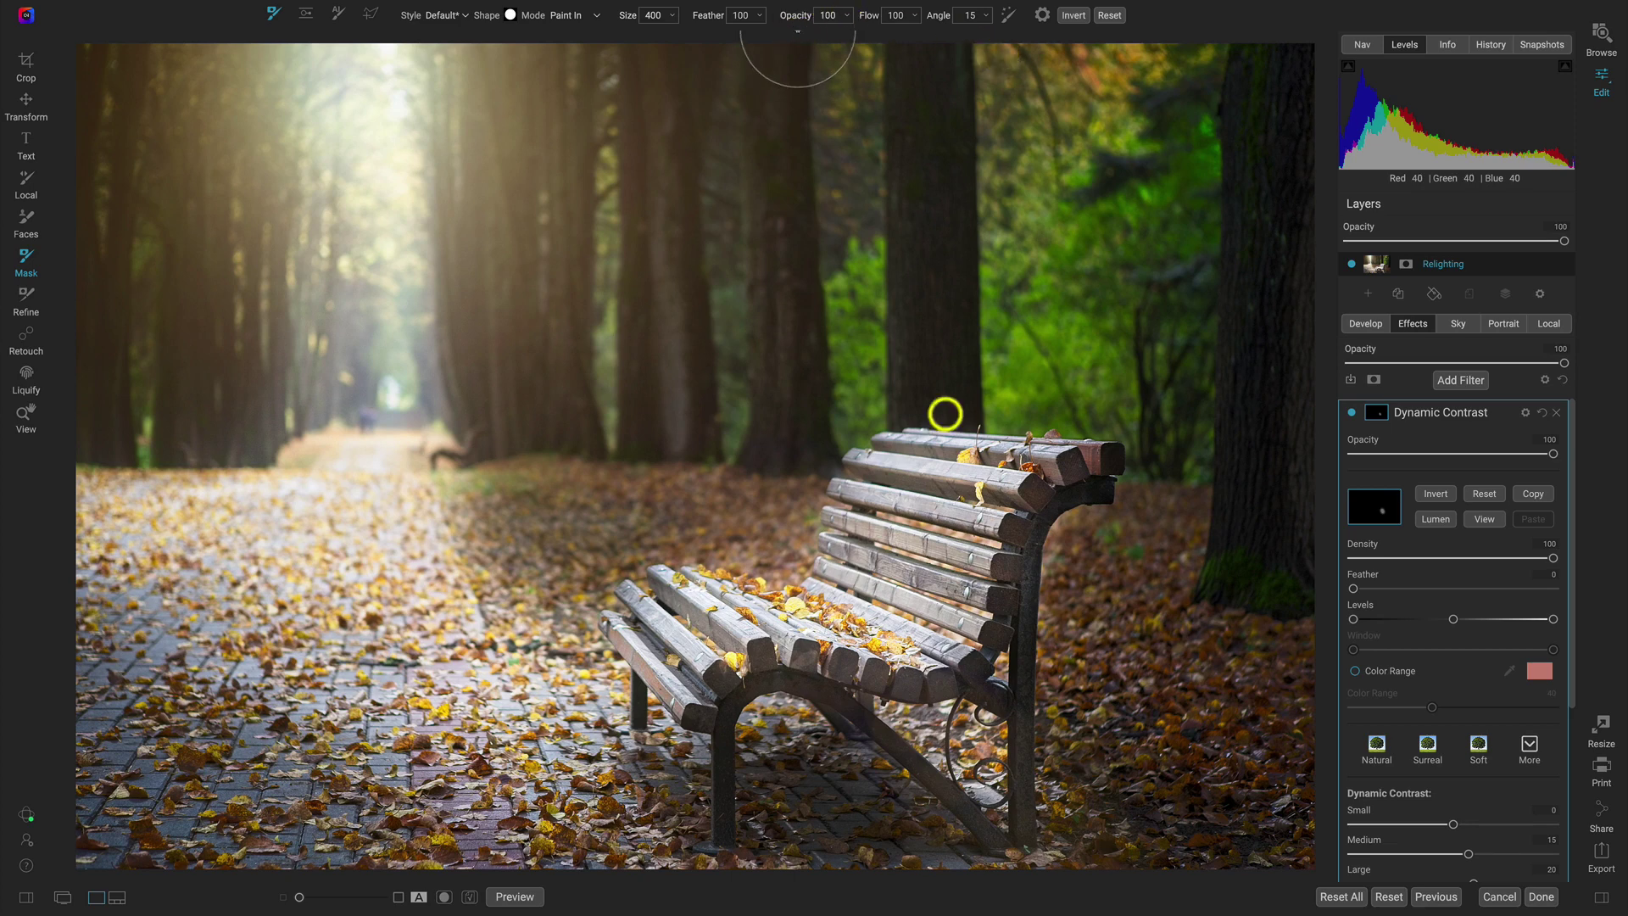
pyautogui.moveTo(945, 550)
pyautogui.mouseDown()
pyautogui.moveTo(915, 669)
pyautogui.moveTo(742, 658)
pyautogui.moveTo(690, 680)
pyautogui.moveTo(670, 614)
pyautogui.moveTo(917, 614)
pyautogui.moveTo(871, 566)
pyautogui.moveTo(886, 505)
pyautogui.moveTo(1057, 482)
pyautogui.moveTo(913, 479)
pyautogui.moveTo(885, 503)
pyautogui.moveTo(969, 536)
pyautogui.moveTo(944, 647)
pyautogui.moveTo(896, 661)
pyautogui.moveTo(777, 645)
pyautogui.moveTo(707, 684)
pyautogui.moveTo(659, 644)
pyautogui.moveTo(723, 632)
pyautogui.moveTo(908, 653)
pyautogui.moveTo(666, 656)
pyautogui.moveTo(667, 623)
pyautogui.moveTo(878, 629)
pyautogui.moveTo(919, 515)
pyautogui.moveTo(972, 545)
pyautogui.mouseUp()
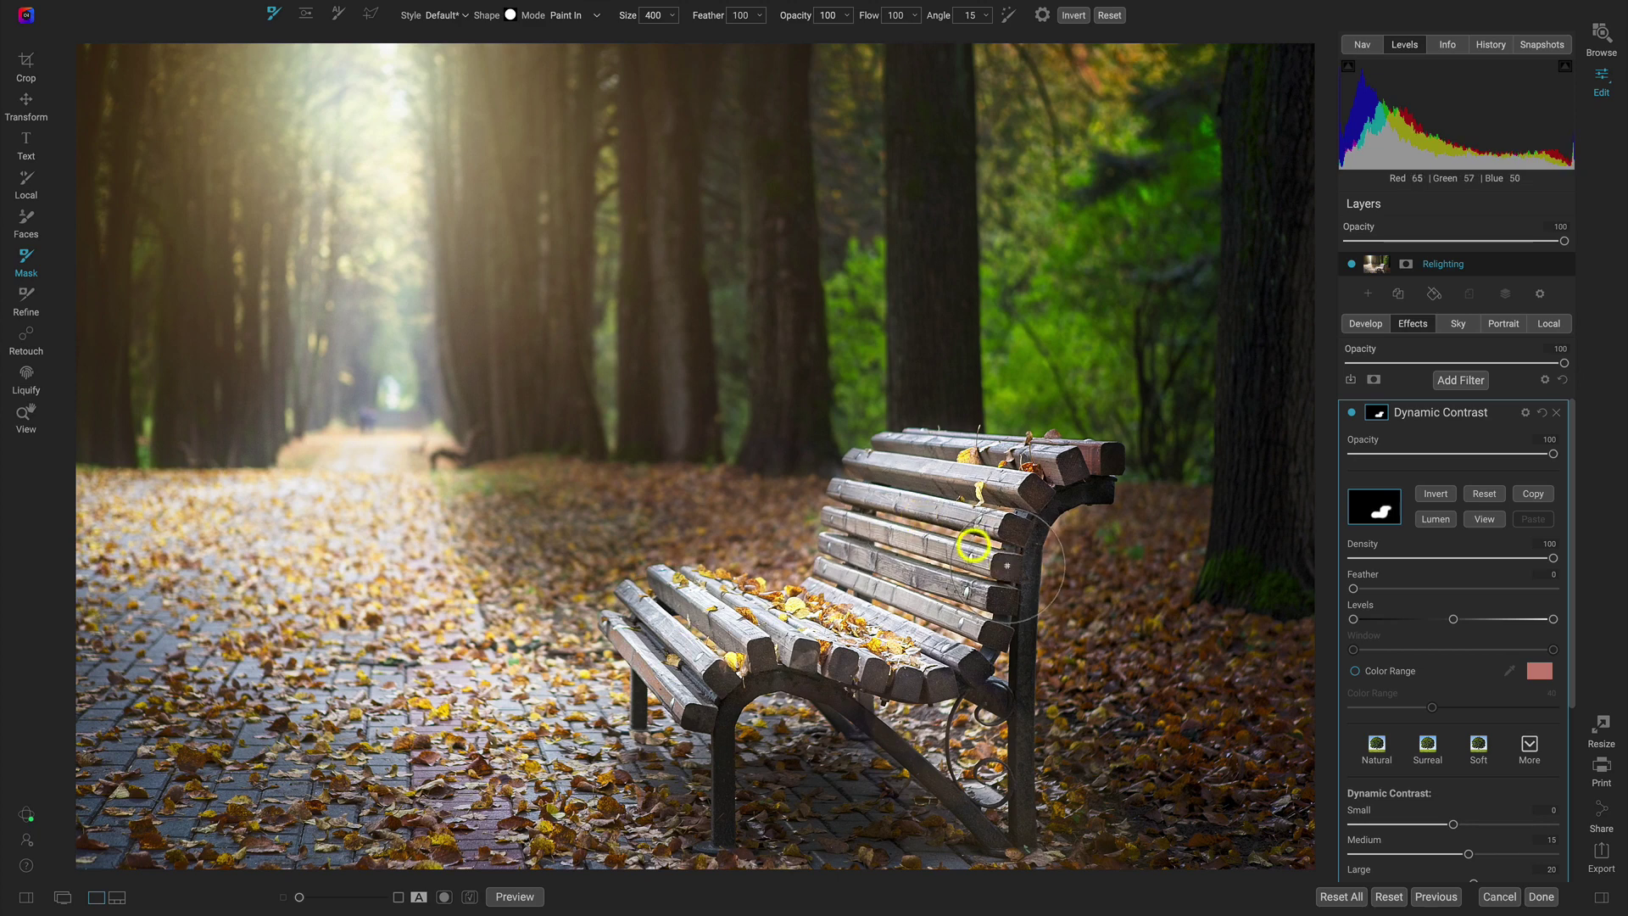
# - Apply the Surreal Dynamic Contrast style at opacity 45 and toggle it to compare
pyautogui.click(1528, 744)
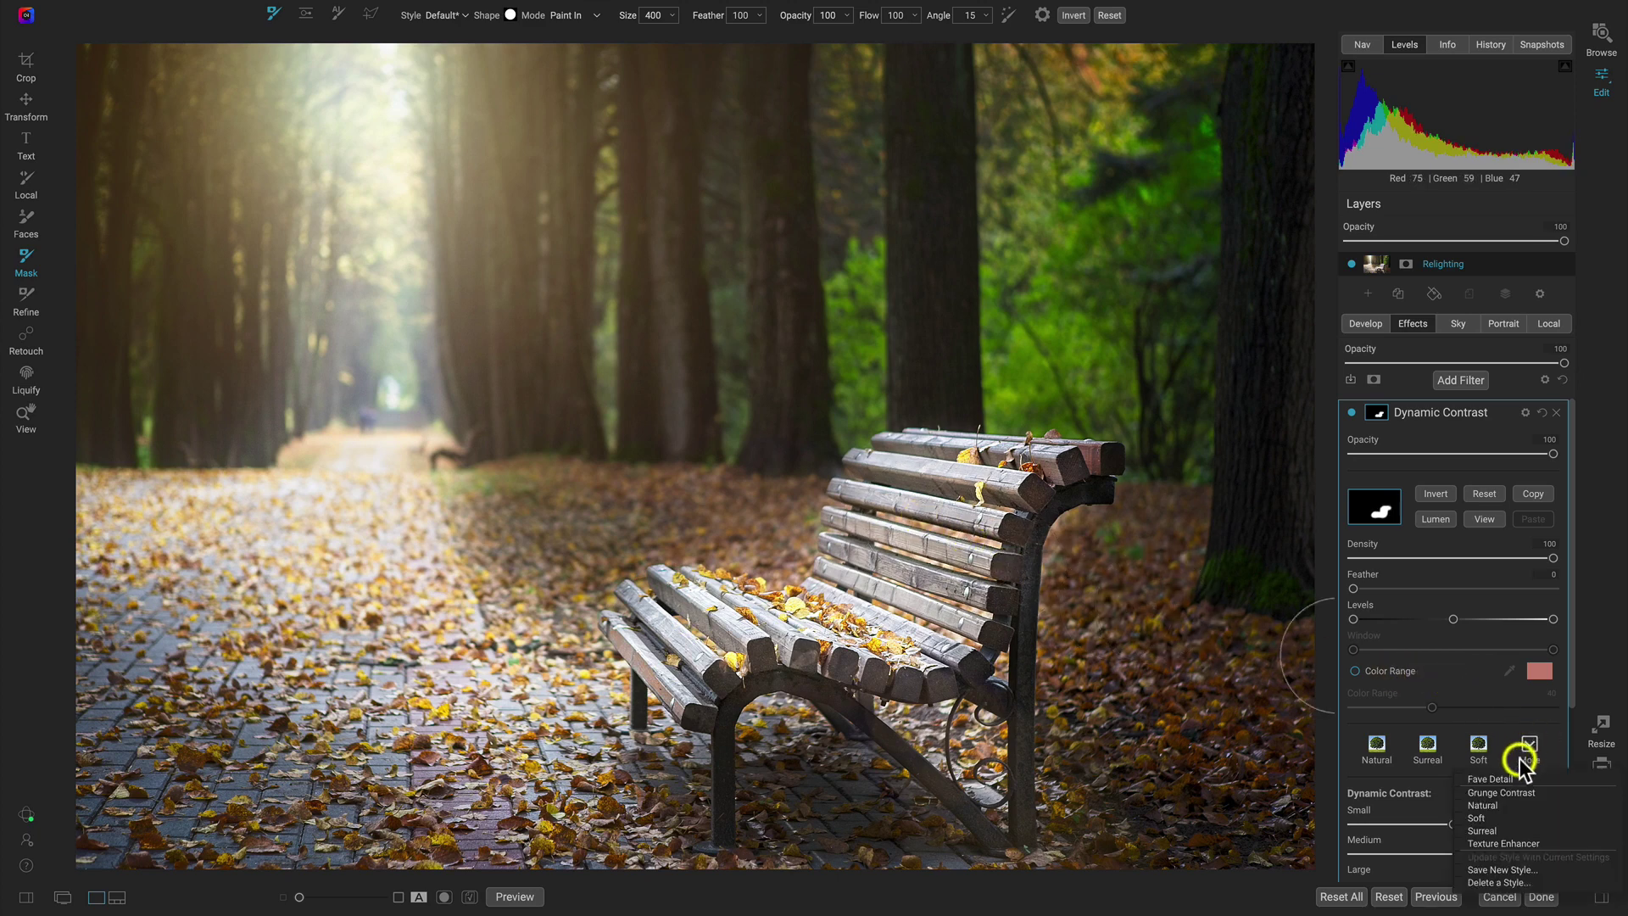
pyautogui.click(1488, 829)
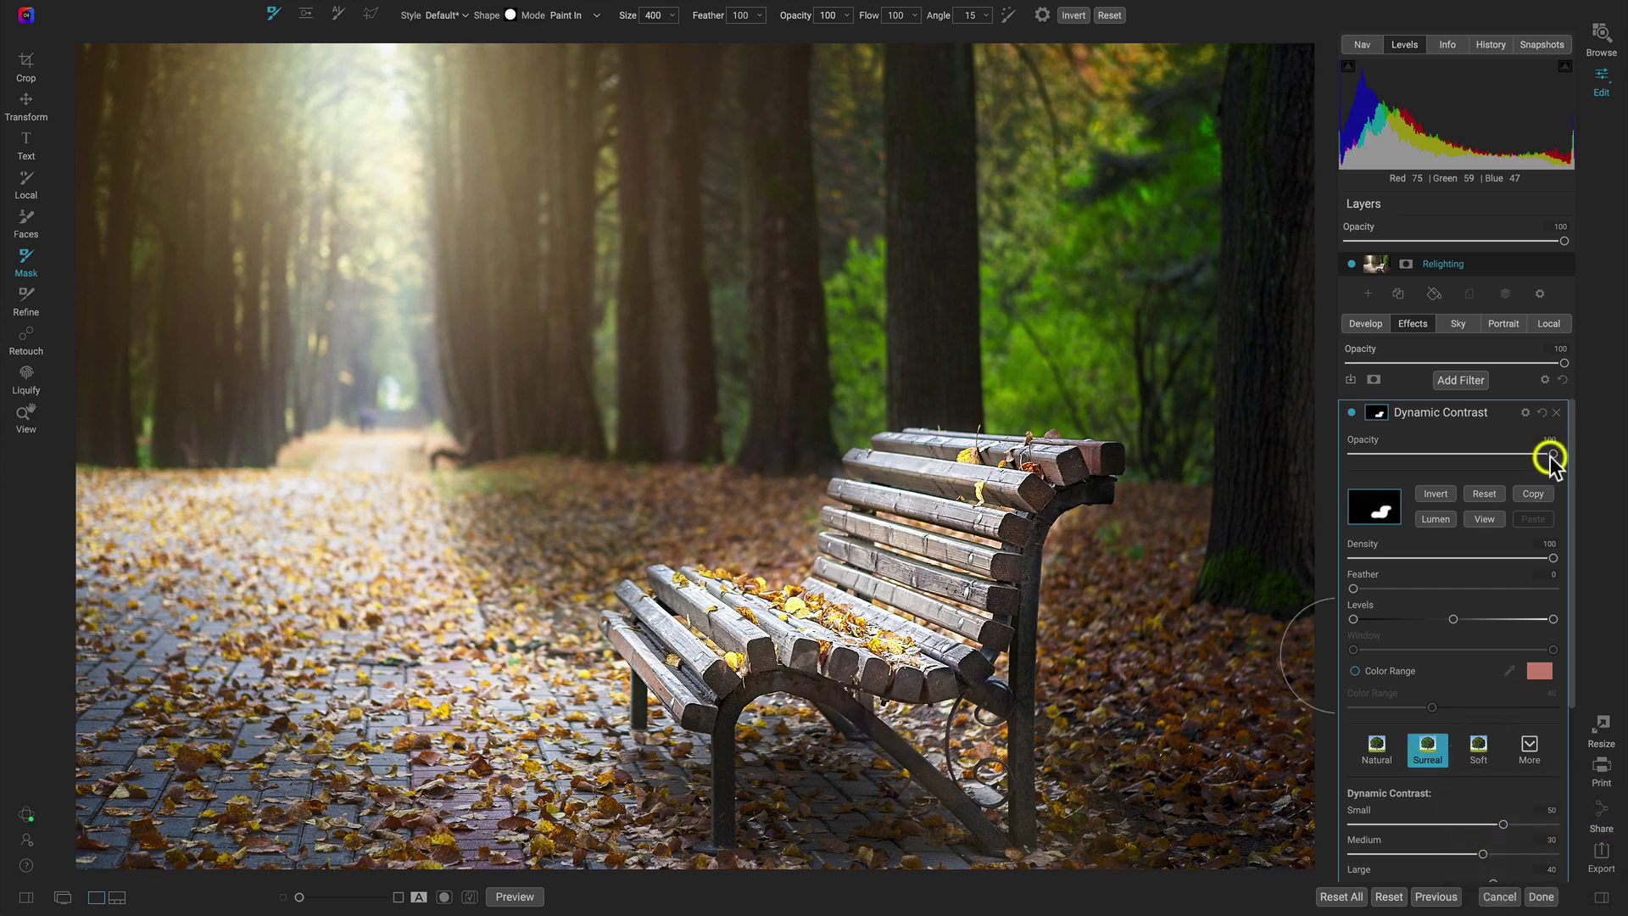
pyautogui.moveTo(1553, 454); pyautogui.dragTo(1421, 467)
pyautogui.click(1352, 412)
pyautogui.click(1352, 412)
pyautogui.click(1351, 412)
pyautogui.click(1352, 412)
# - Add a Sunshine filter and warm the Temperature from 3951 to 4275
pyautogui.click(1472, 380)
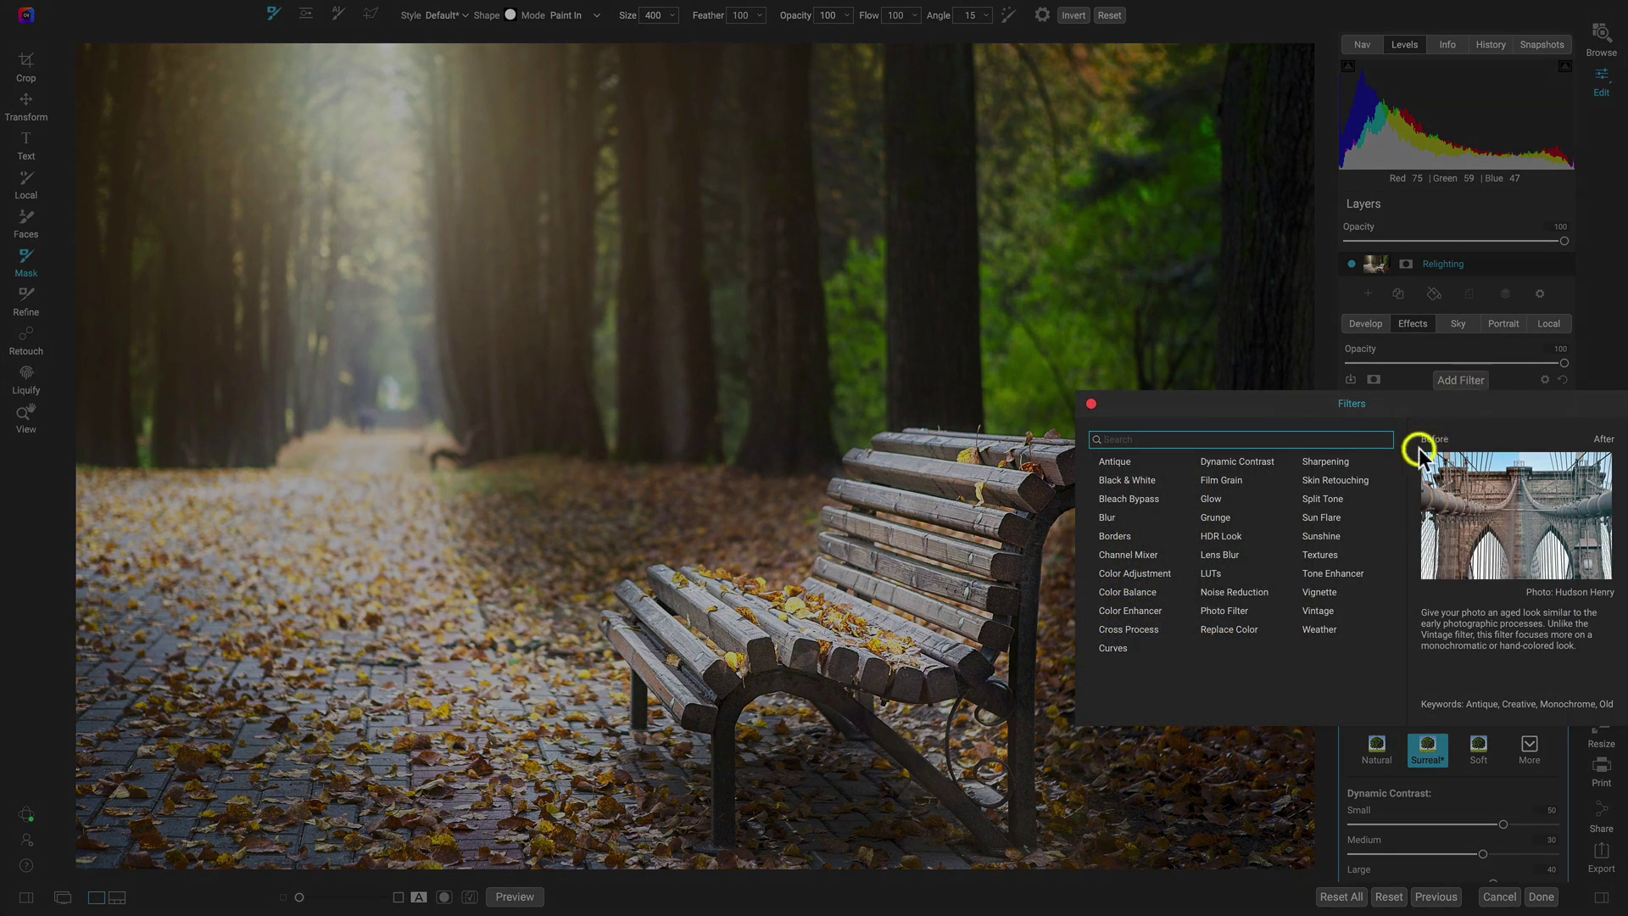
pyautogui.click(1320, 538)
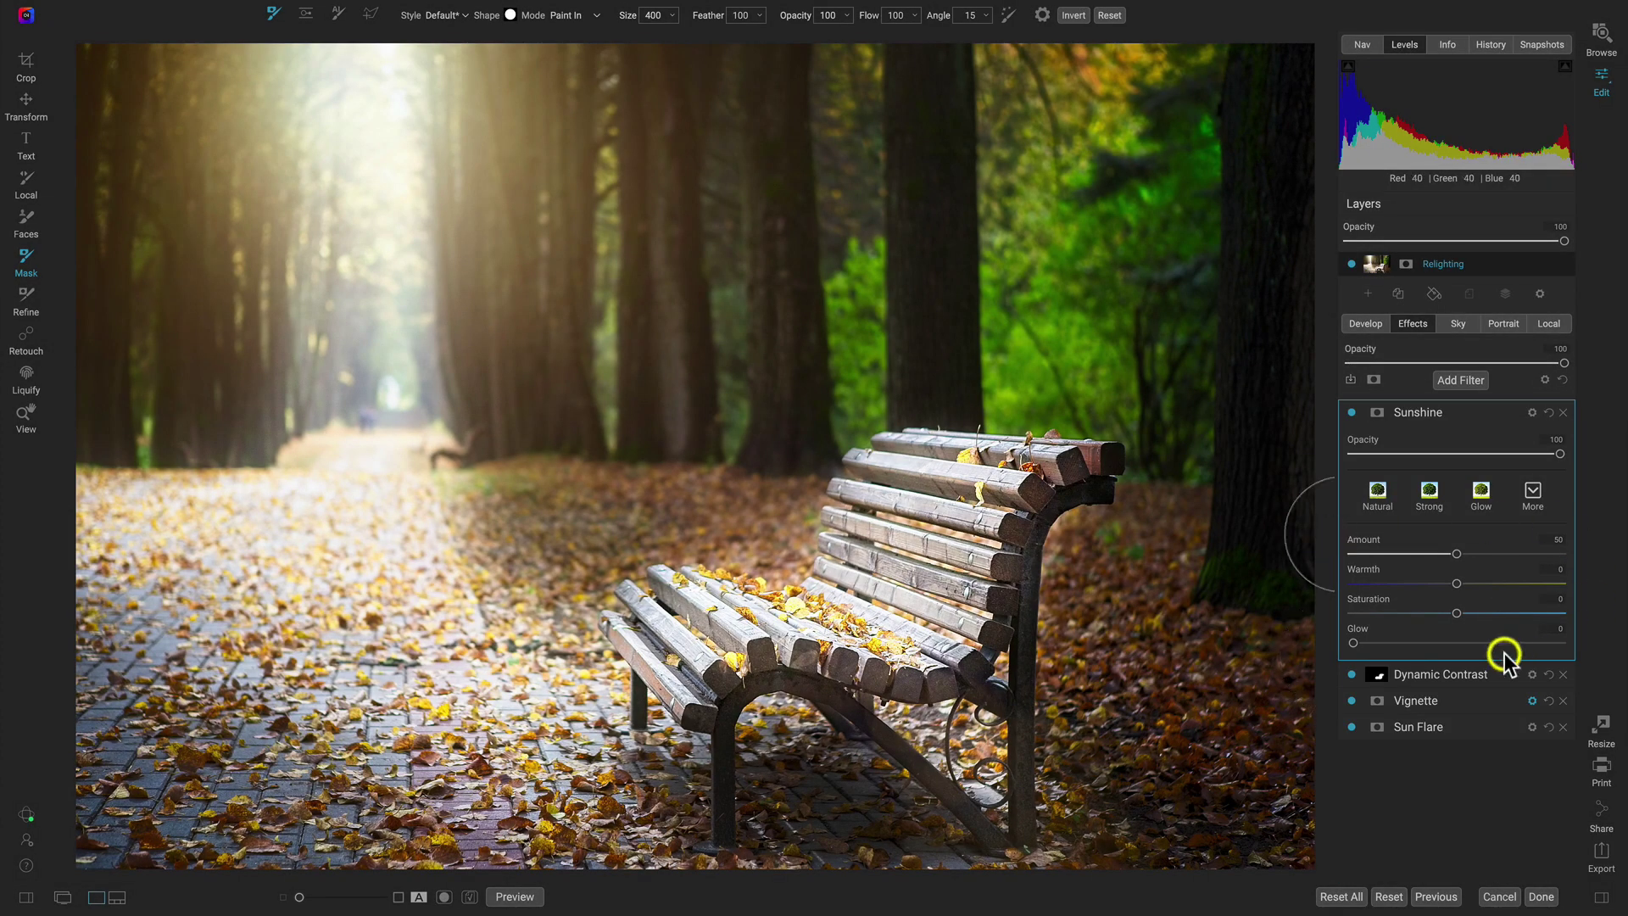
pyautogui.click(1366, 325)
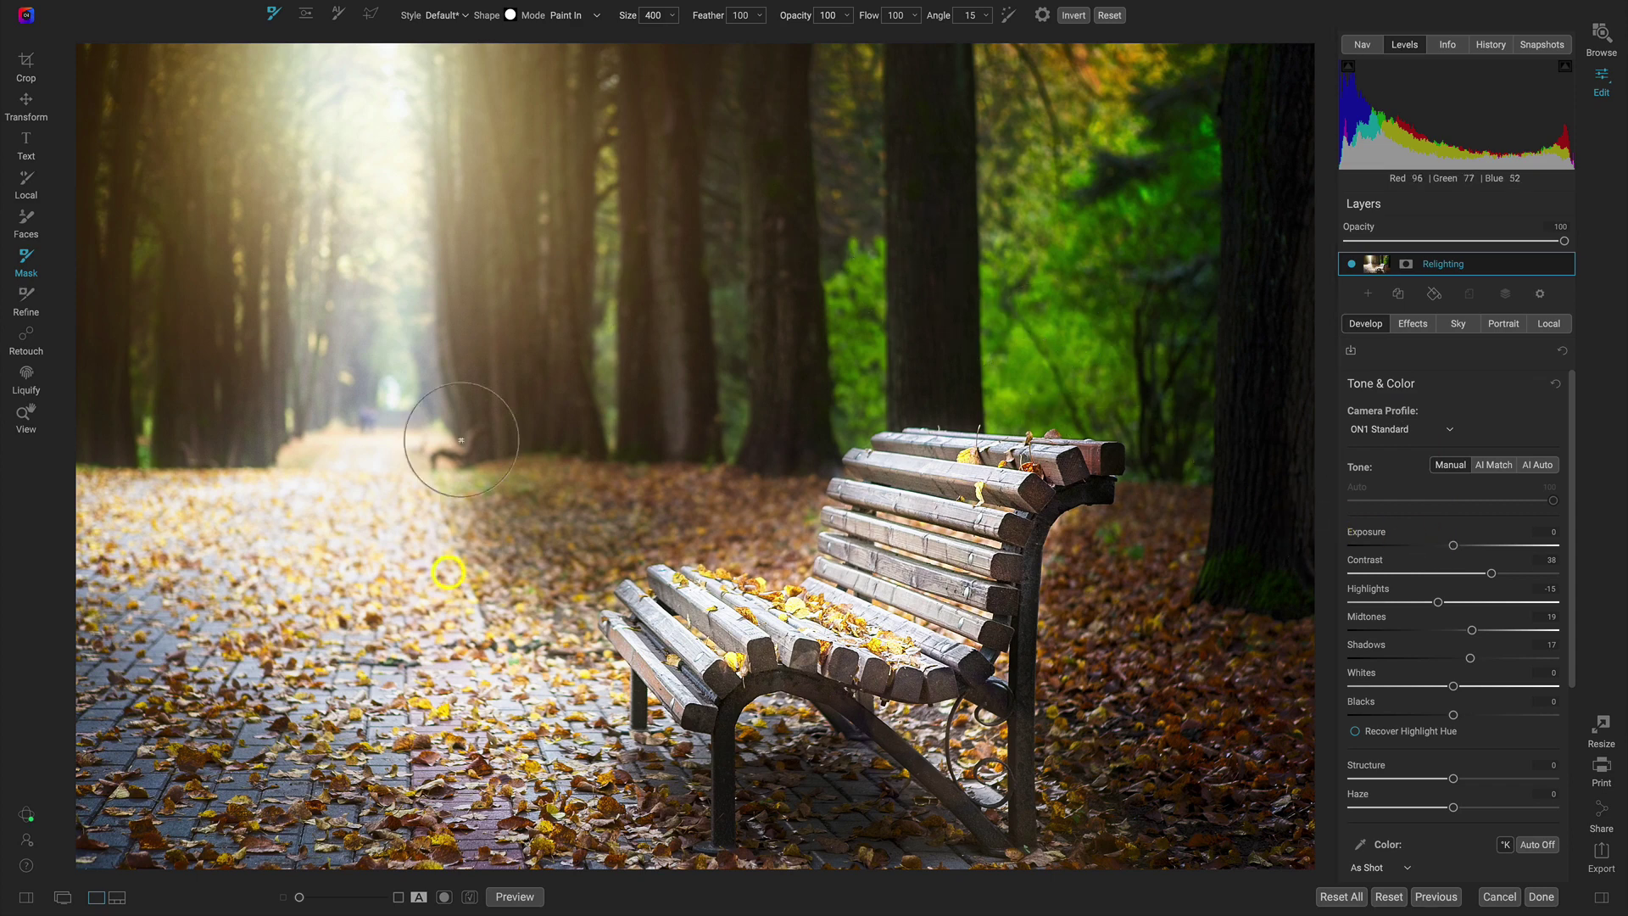
pyautogui.scroll(-5, 1452, 507)
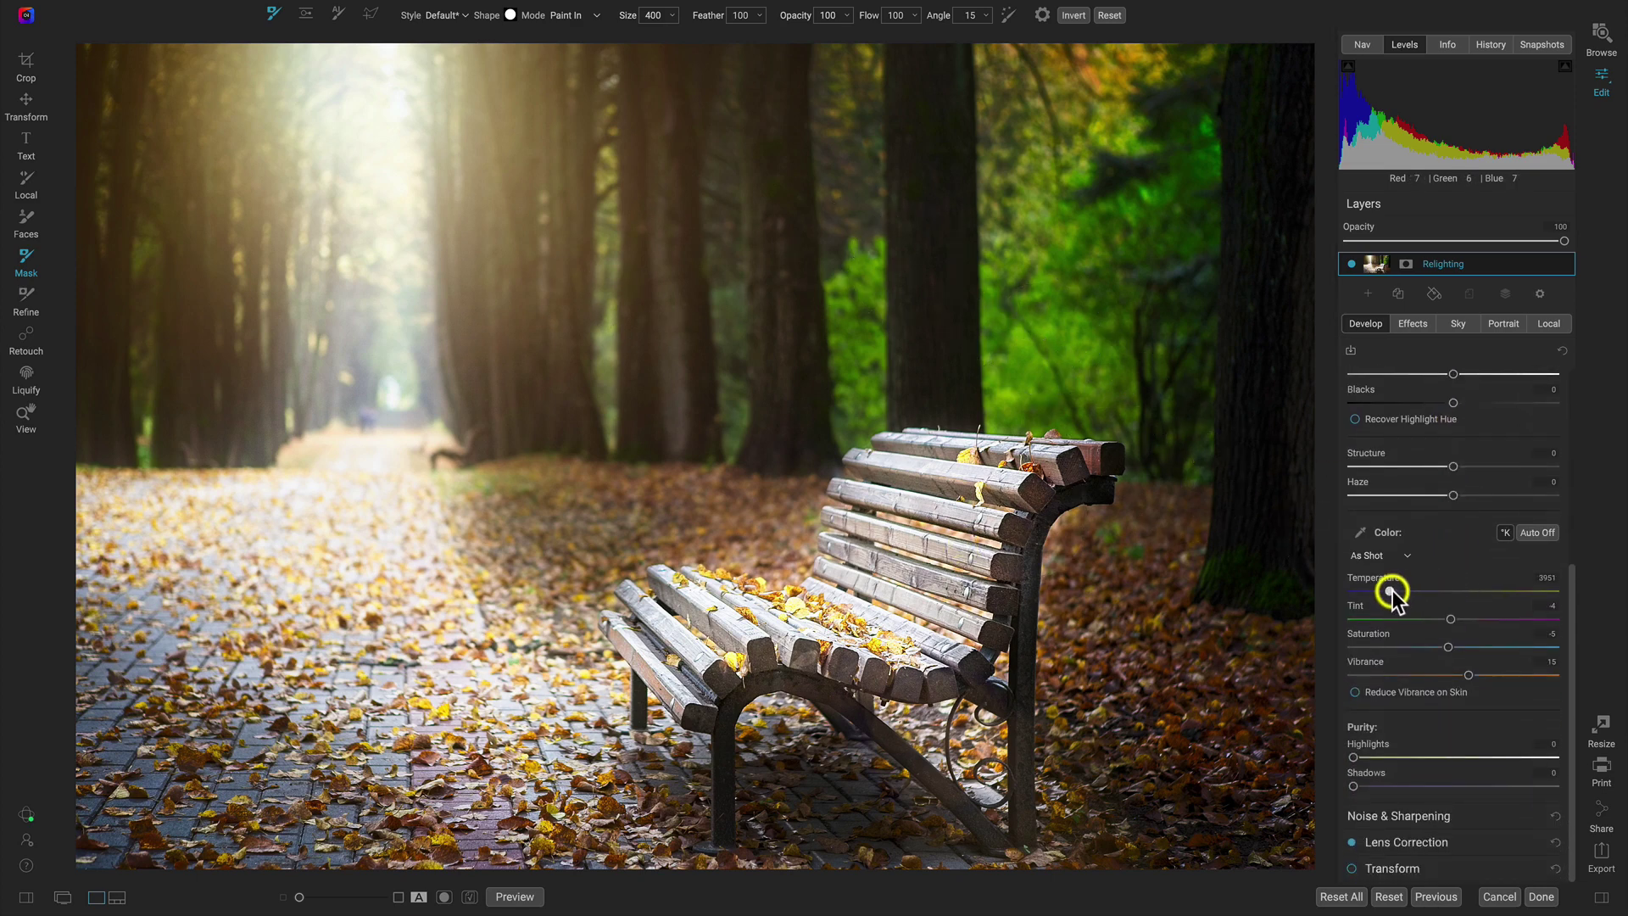
pyautogui.moveTo(1392, 590); pyautogui.dragTo(1398, 591)
# - Lower the Light local adjustment's opacity to 33
pyautogui.press('z')
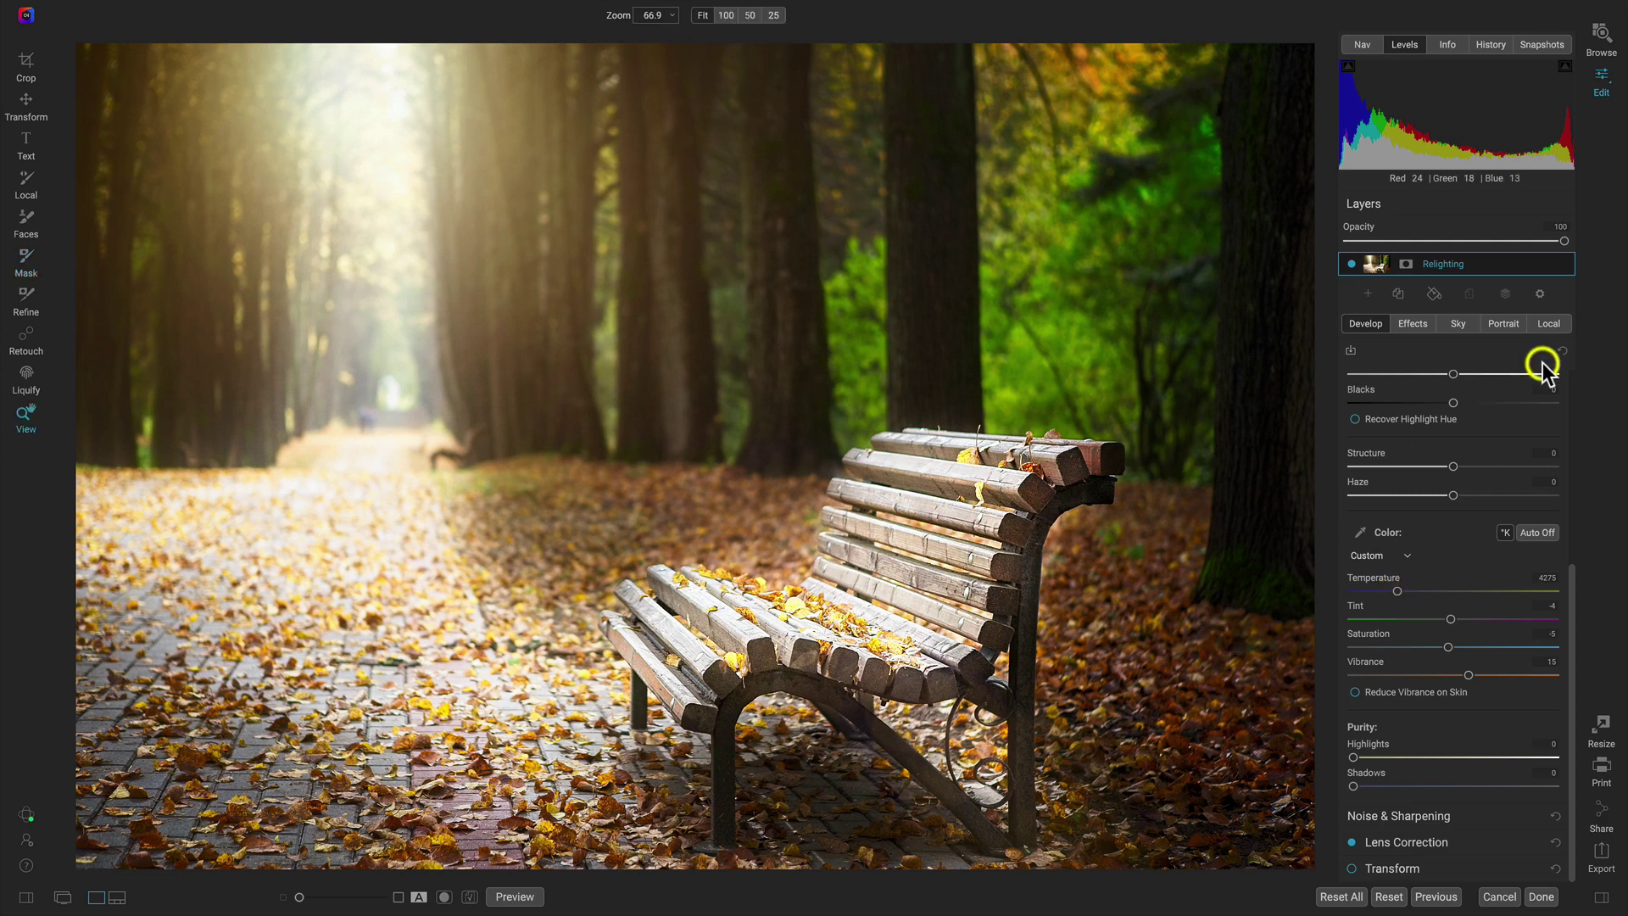
pyautogui.click(1549, 324)
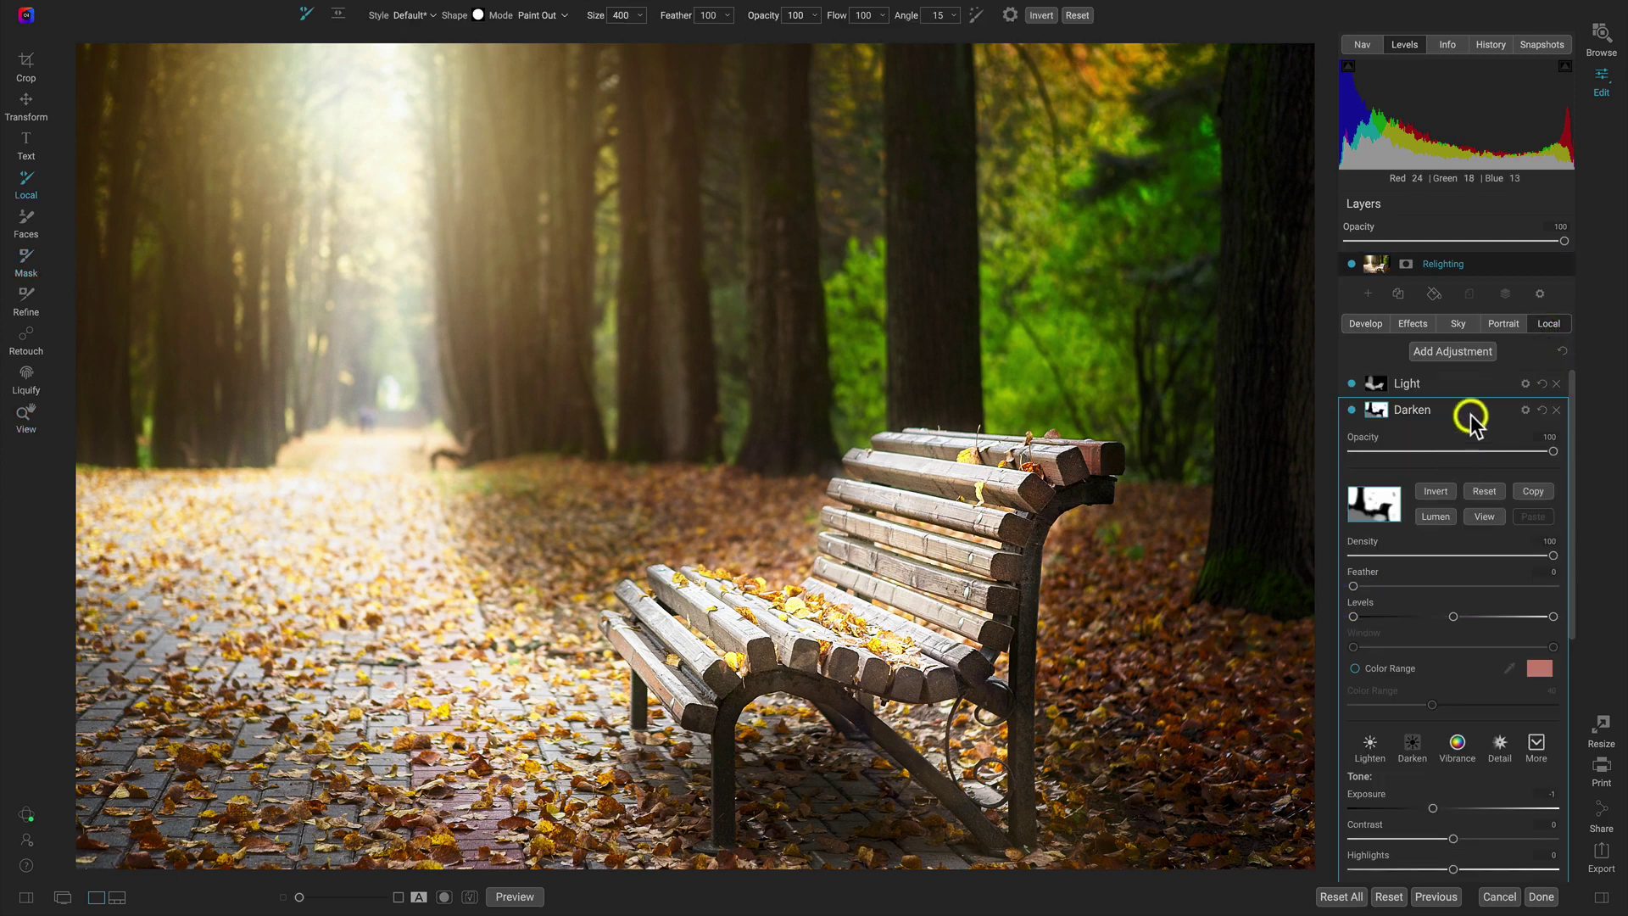
pyautogui.click(1380, 383)
pyautogui.scroll(-3, 1450, 381)
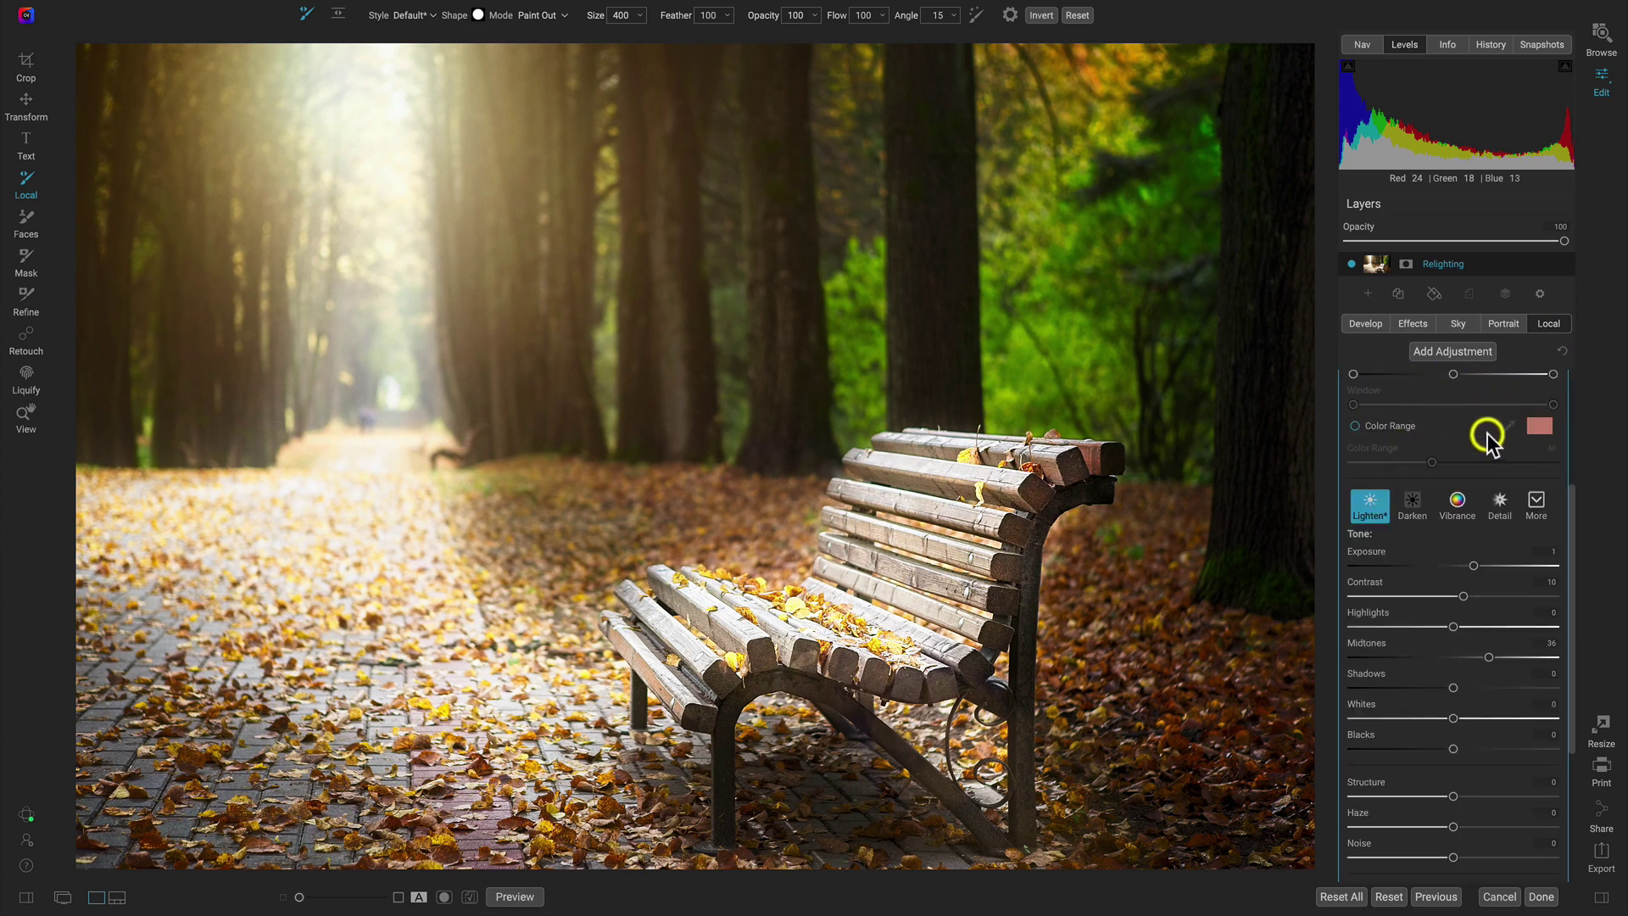
pyautogui.scroll(3, 1487, 437)
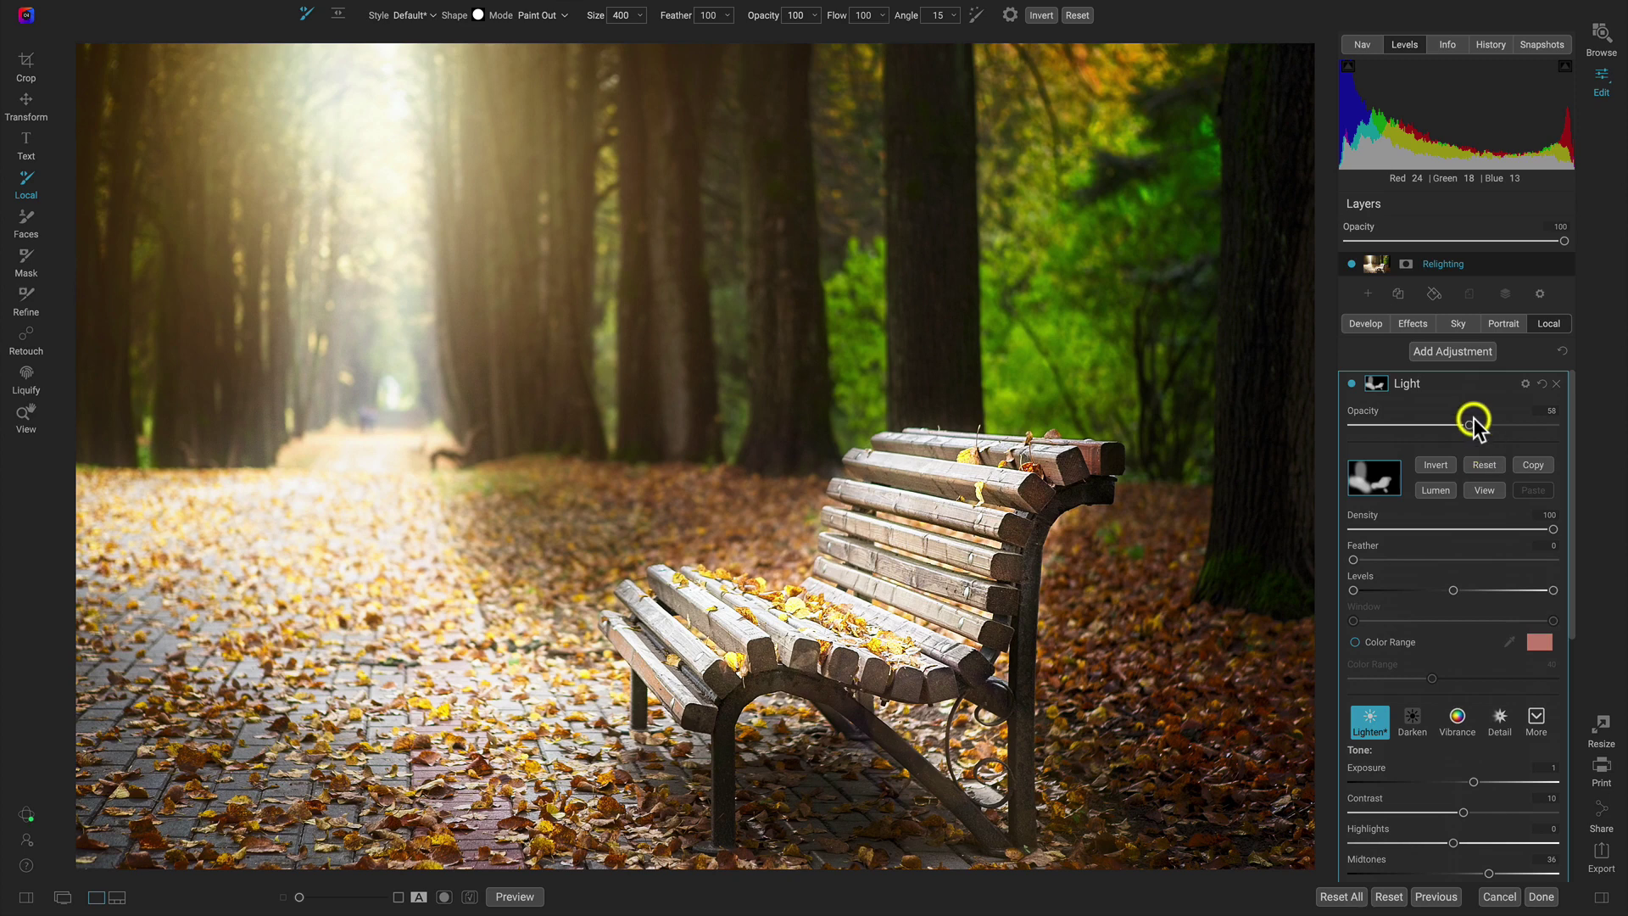
pyautogui.moveTo(1444, 424); pyautogui.dragTo(1420, 427)
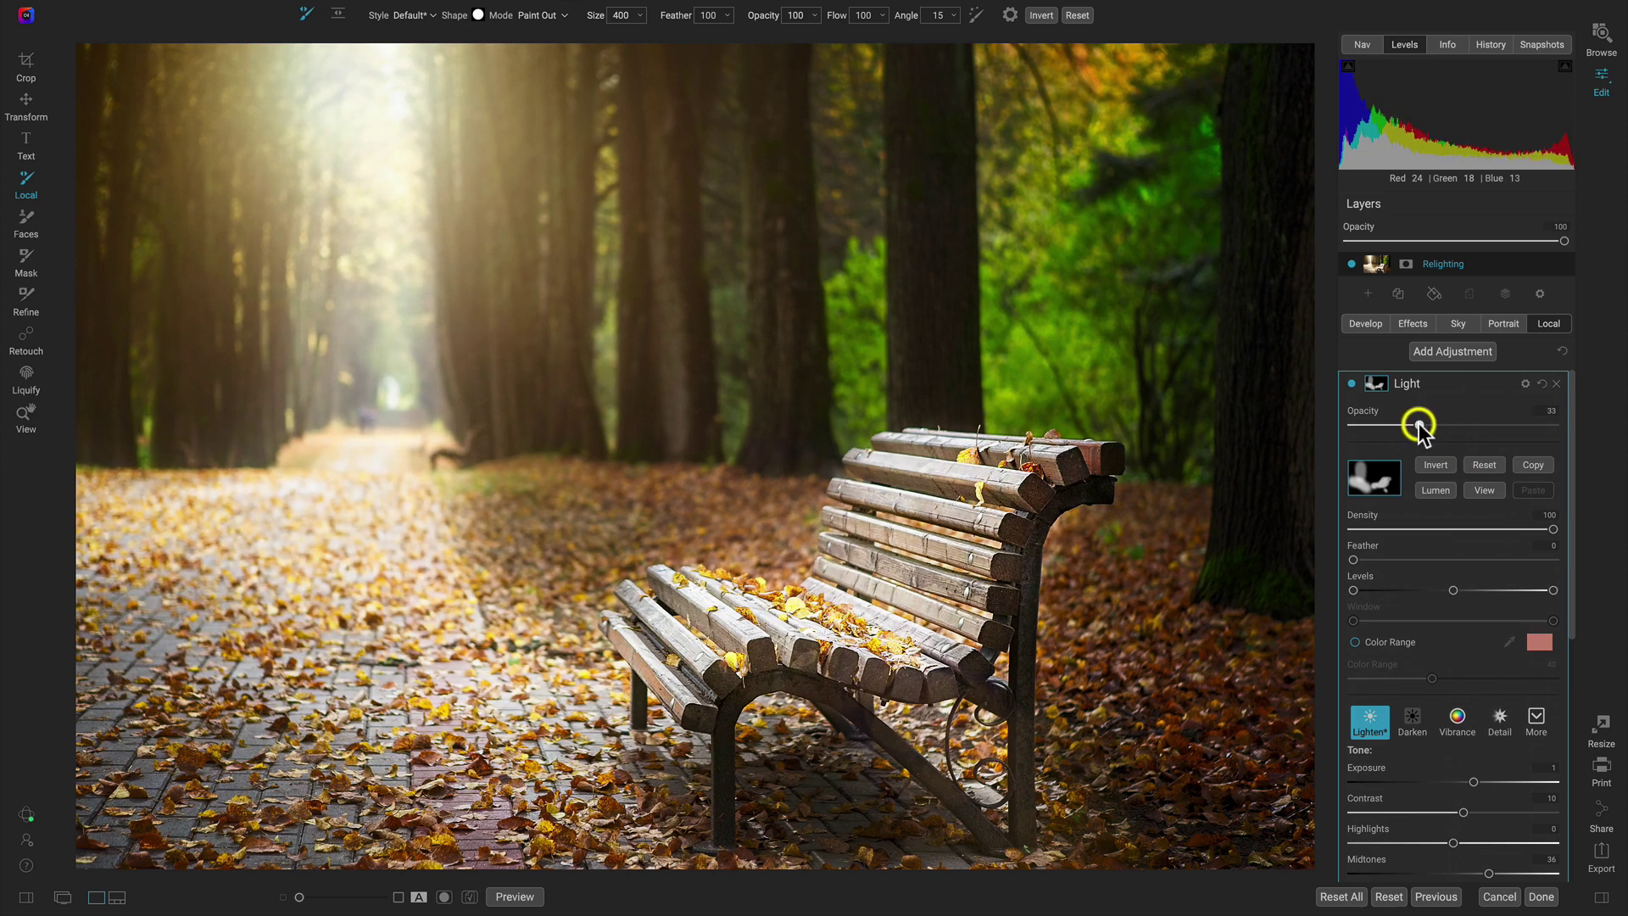
# - Toggle the Light adjustment and the original preview to compare before and after
pyautogui.click(1352, 383)
pyautogui.click(1352, 383)
pyautogui.click(1351, 383)
pyautogui.click(1352, 383)
pyautogui.press('\\')
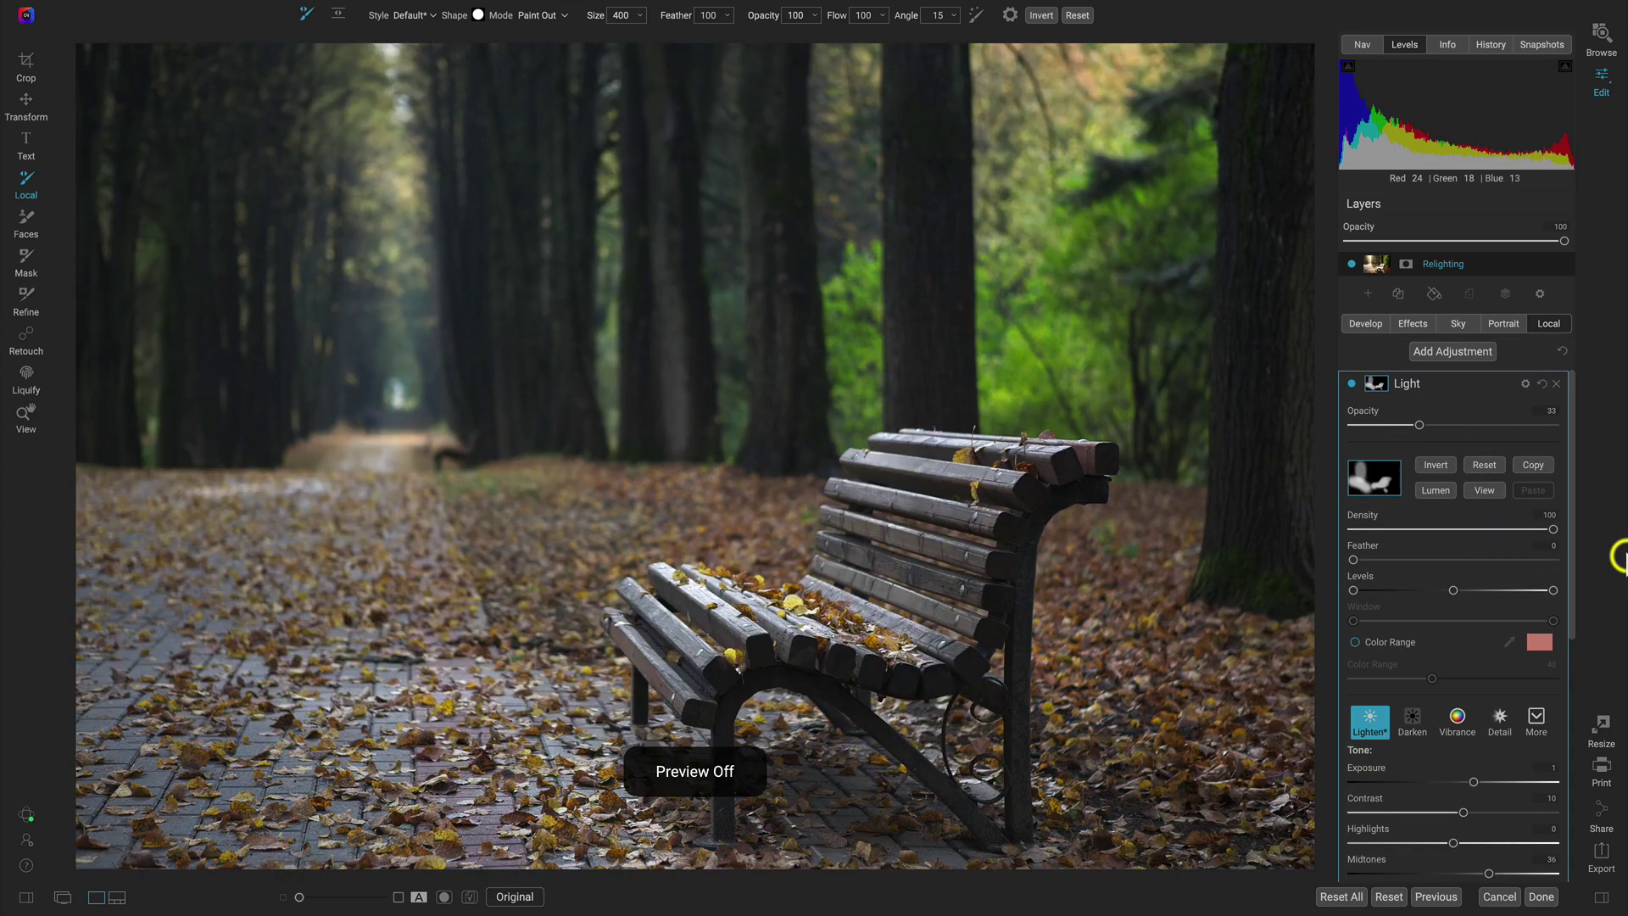
pyautogui.press('\\')
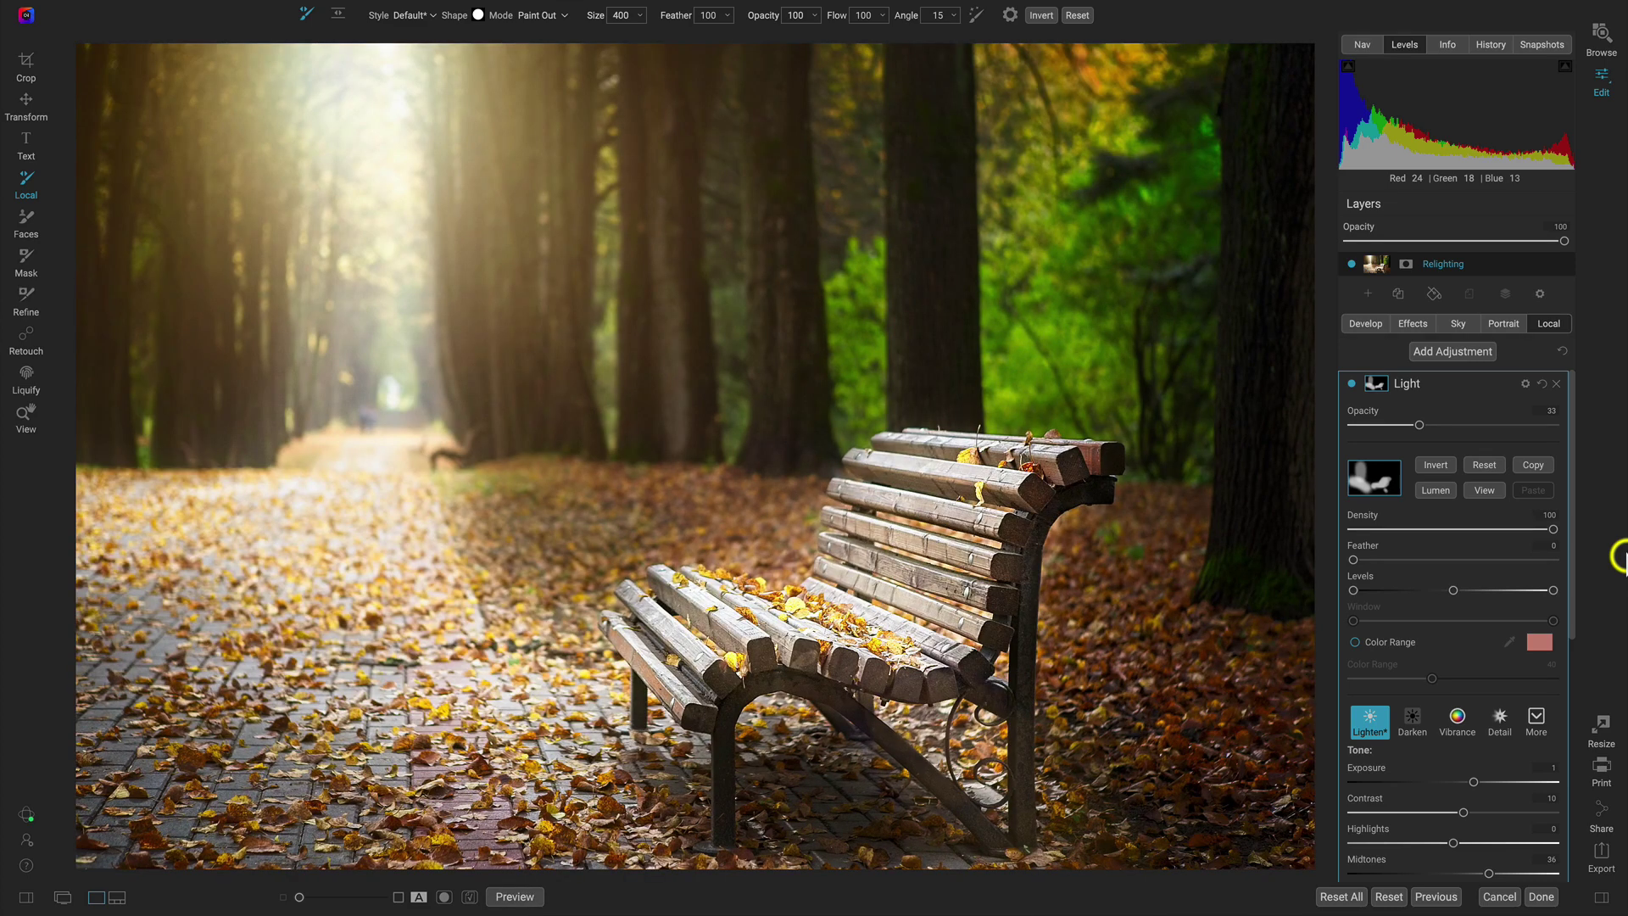